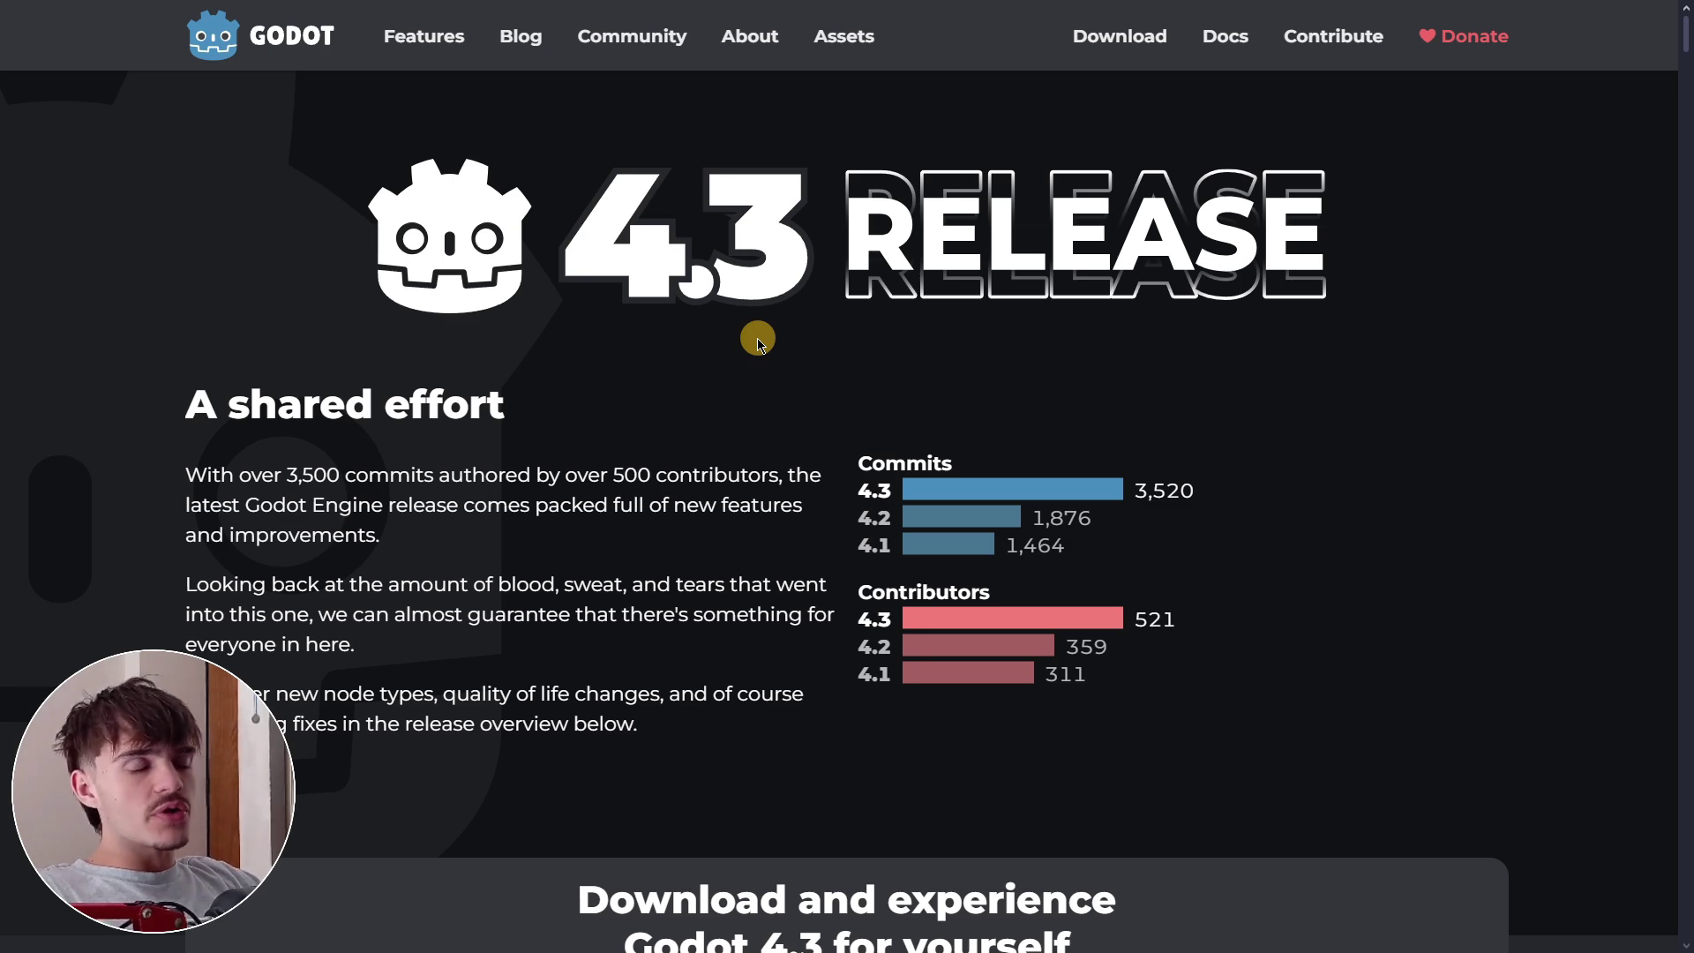
- Find the 2D physics interpolation highlight on the Godot 4.3 release page
scroll(852, 565, down, 10)
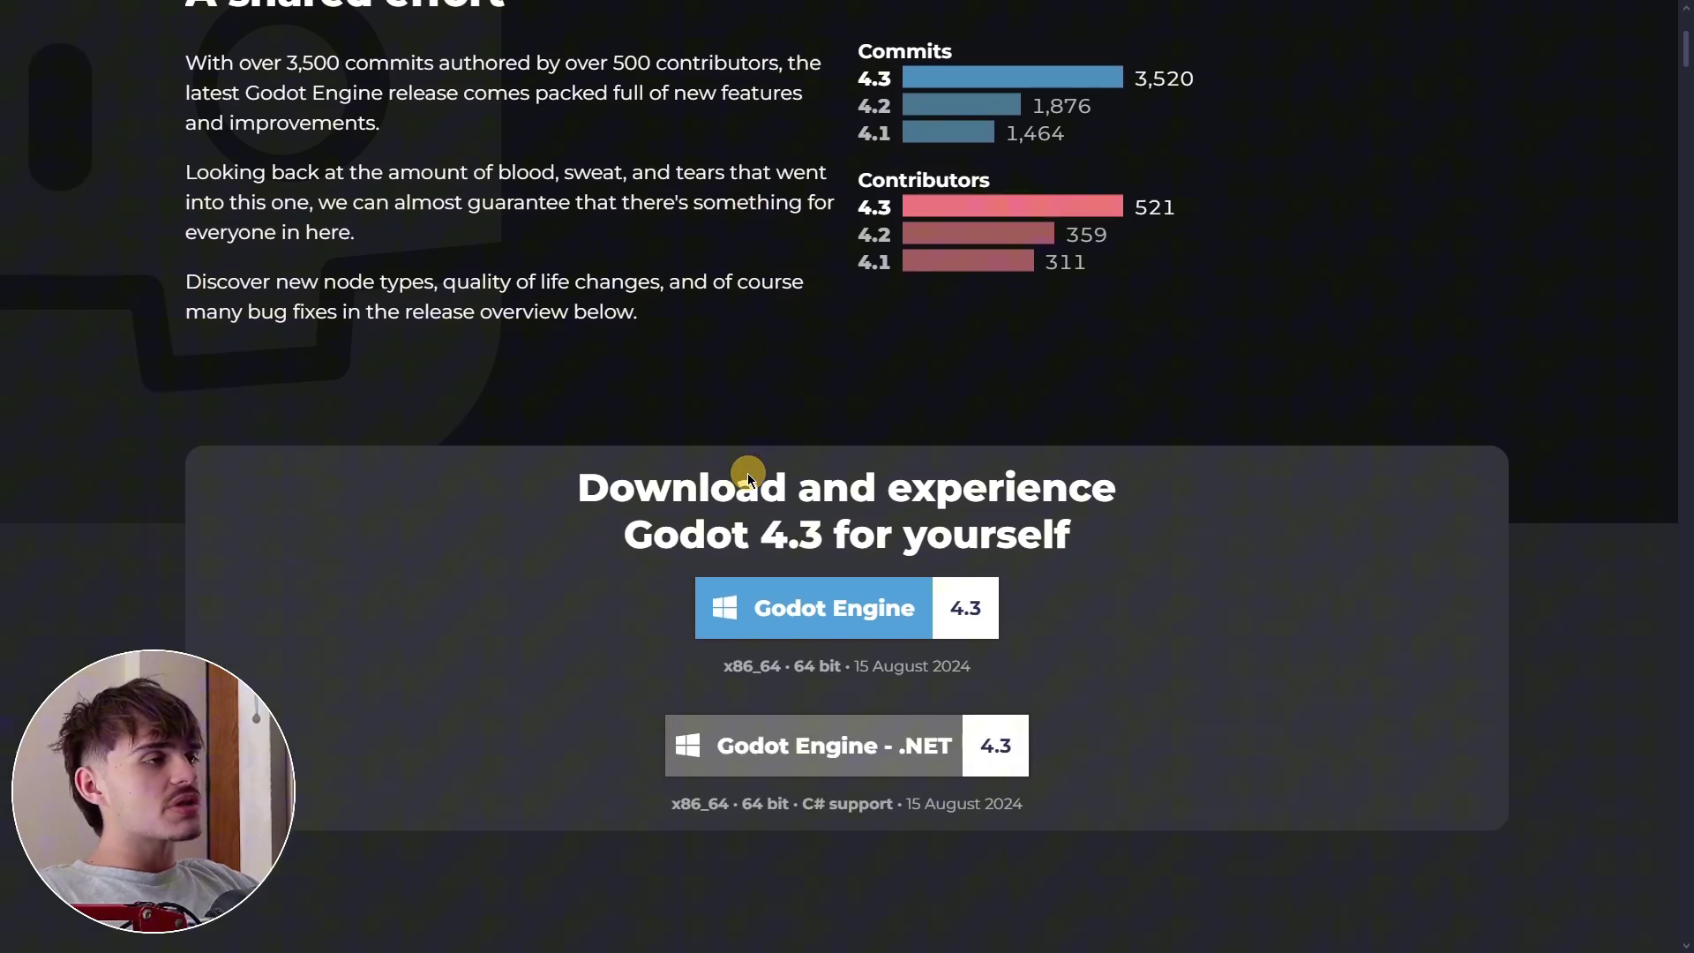
scroll(1125, 415, down, 8)
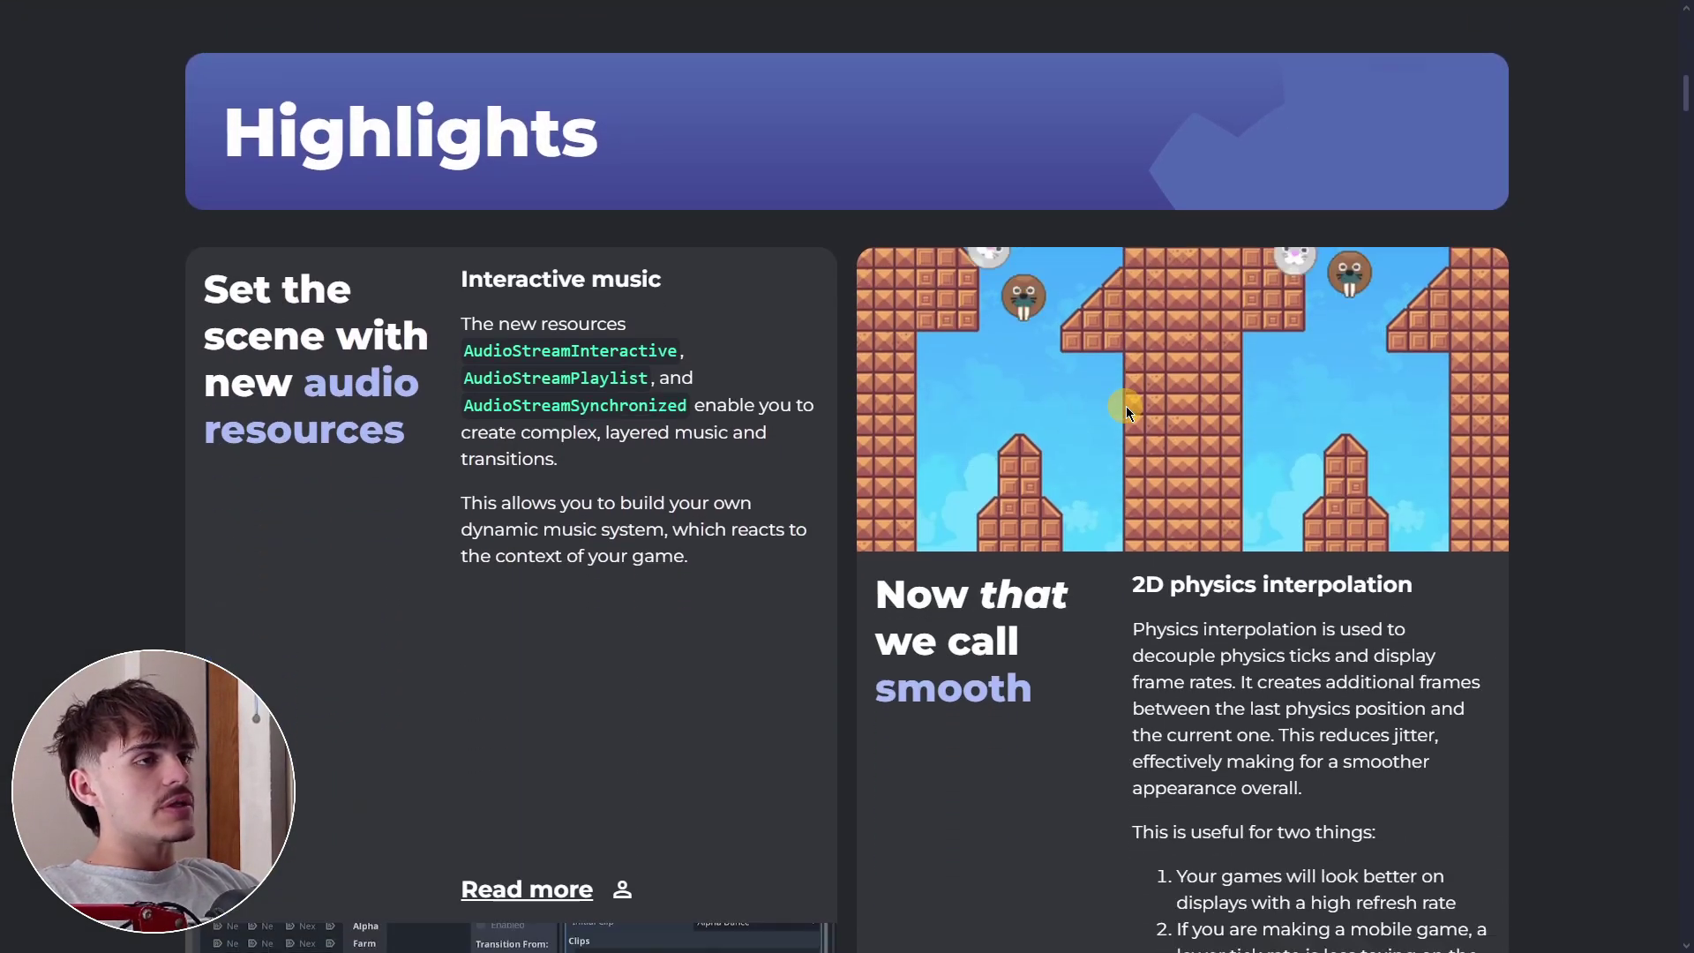
scroll(1126, 410, down, 2)
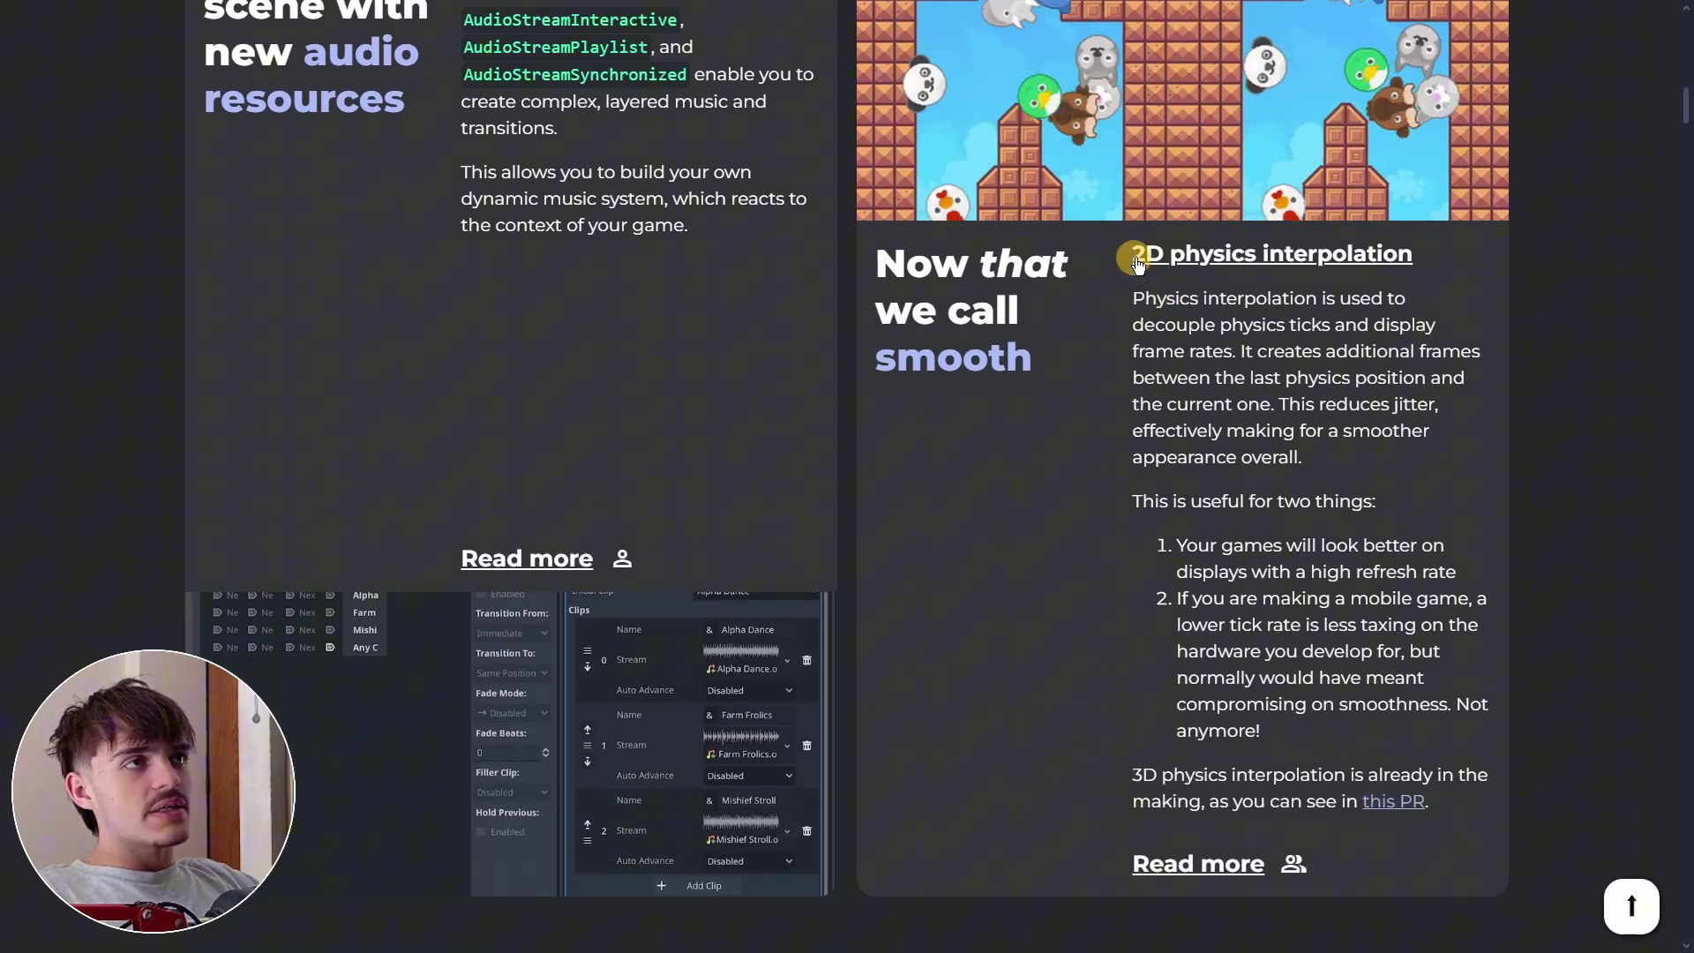
scroll(1529, 565, up, 2)
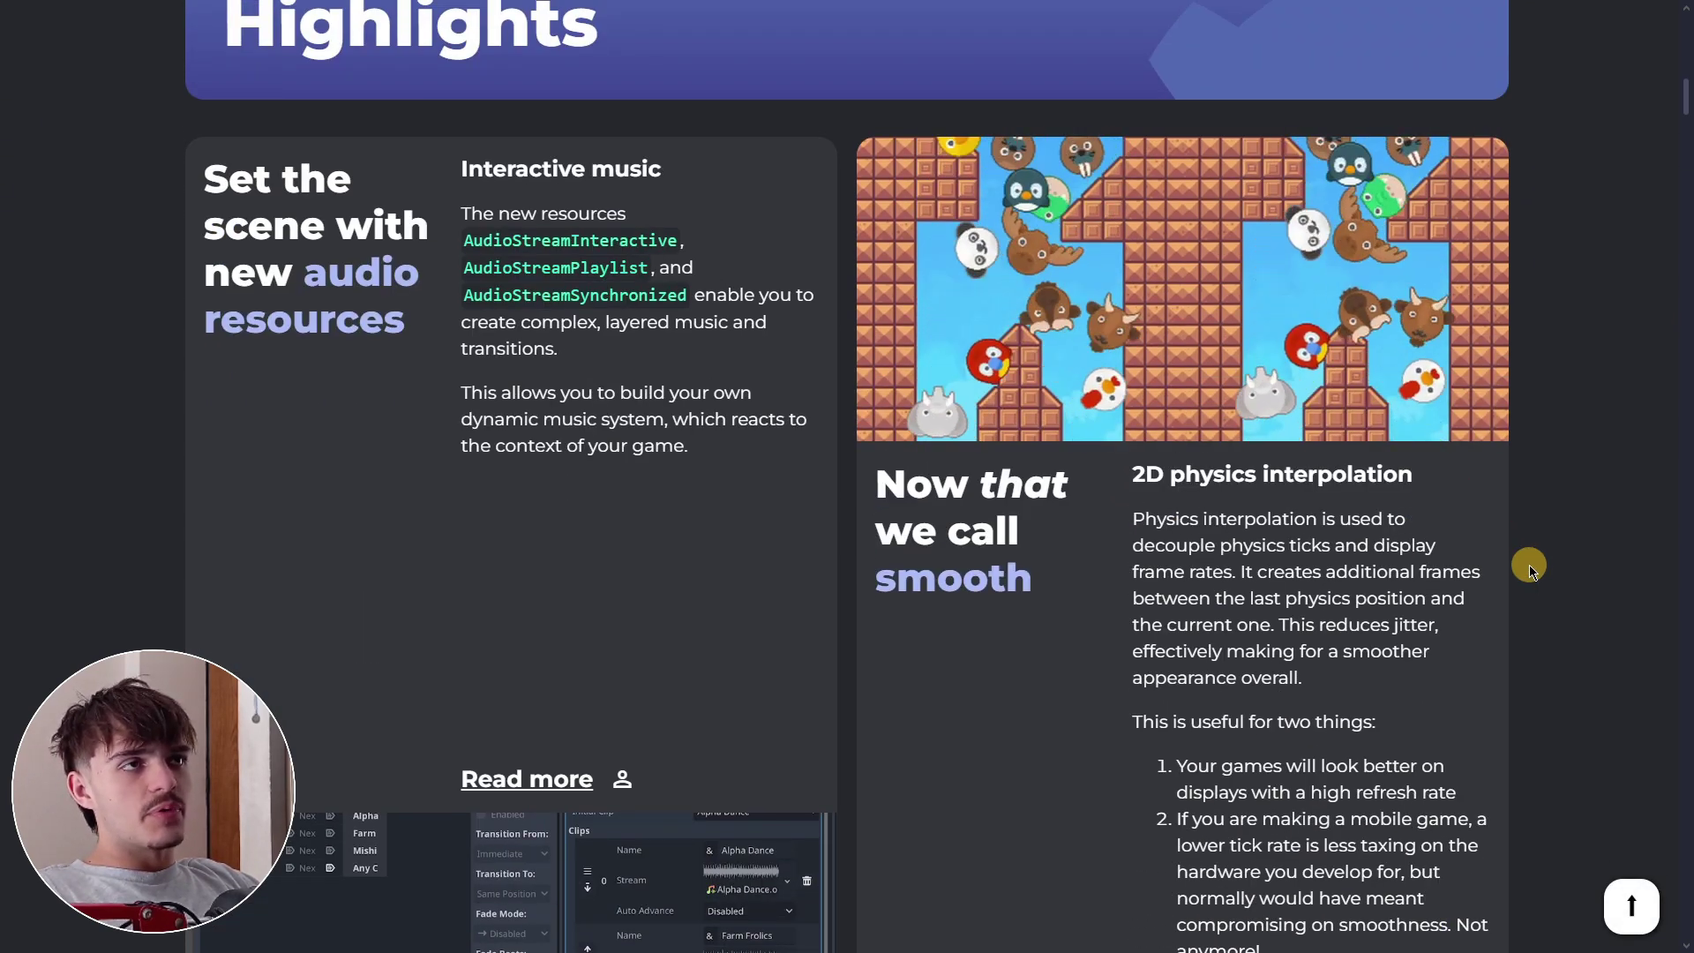
scroll(1528, 565, down, 1)
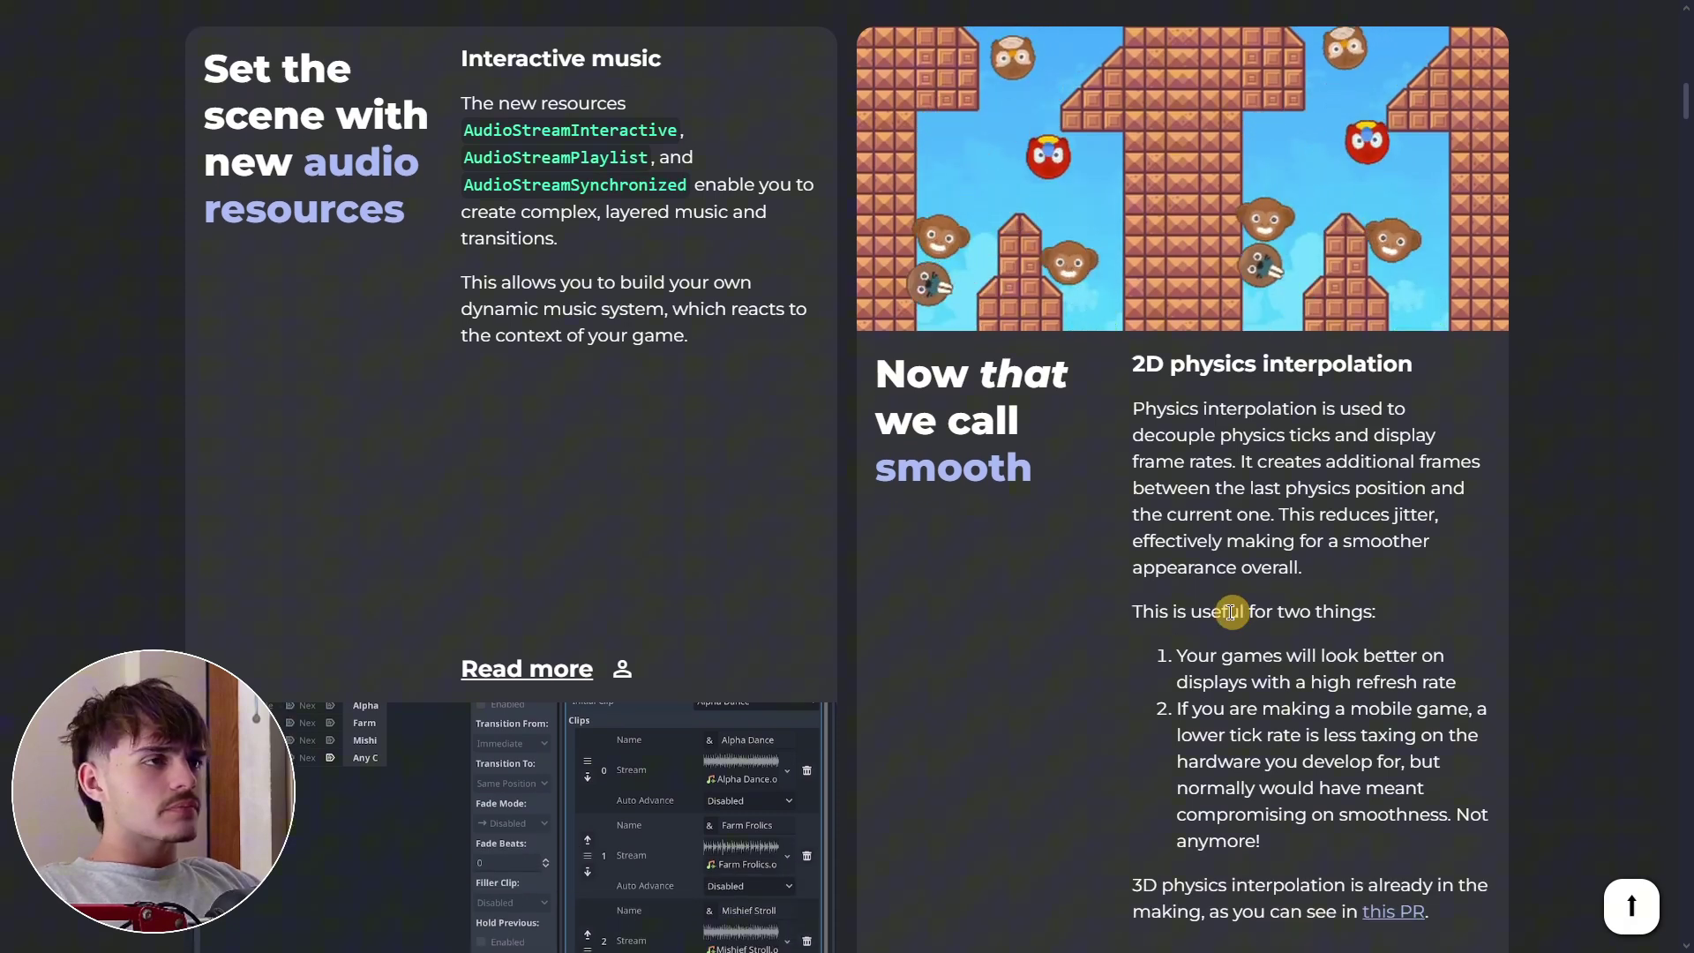
- Read the 2D physics interpolation description, its two uses, the jitter reduction and the note on 3D physics interpolation
drag(1135, 612, 1457, 610)
click(1458, 611)
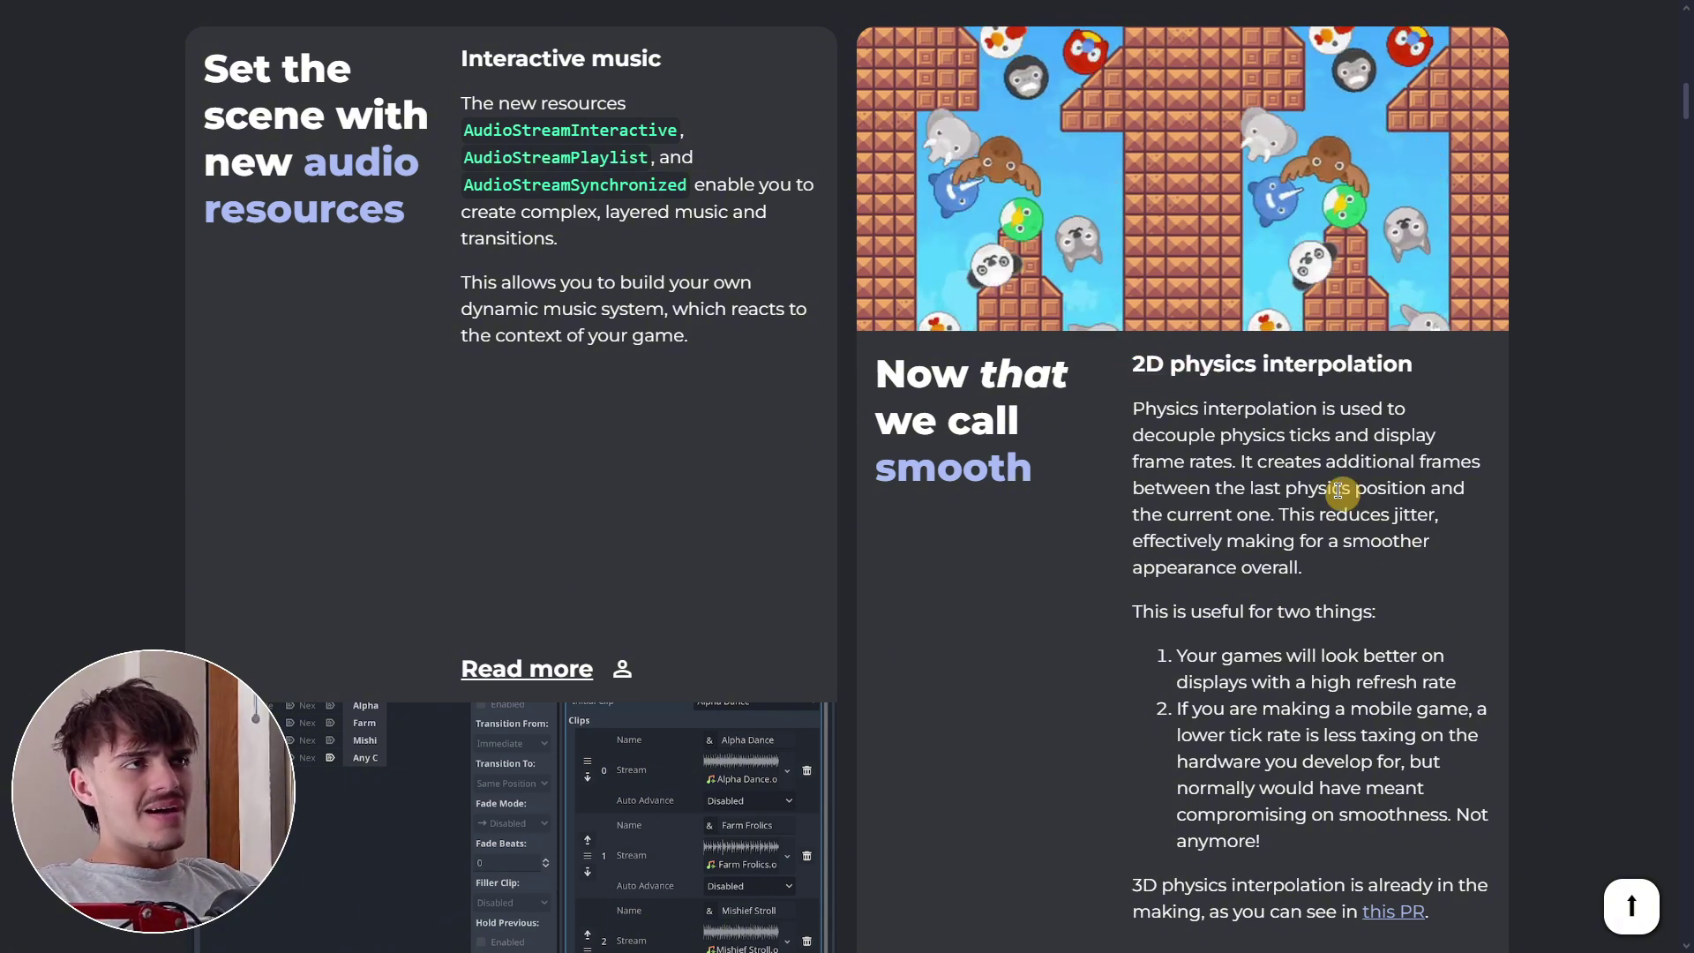
scroll(1381, 558, down, 1)
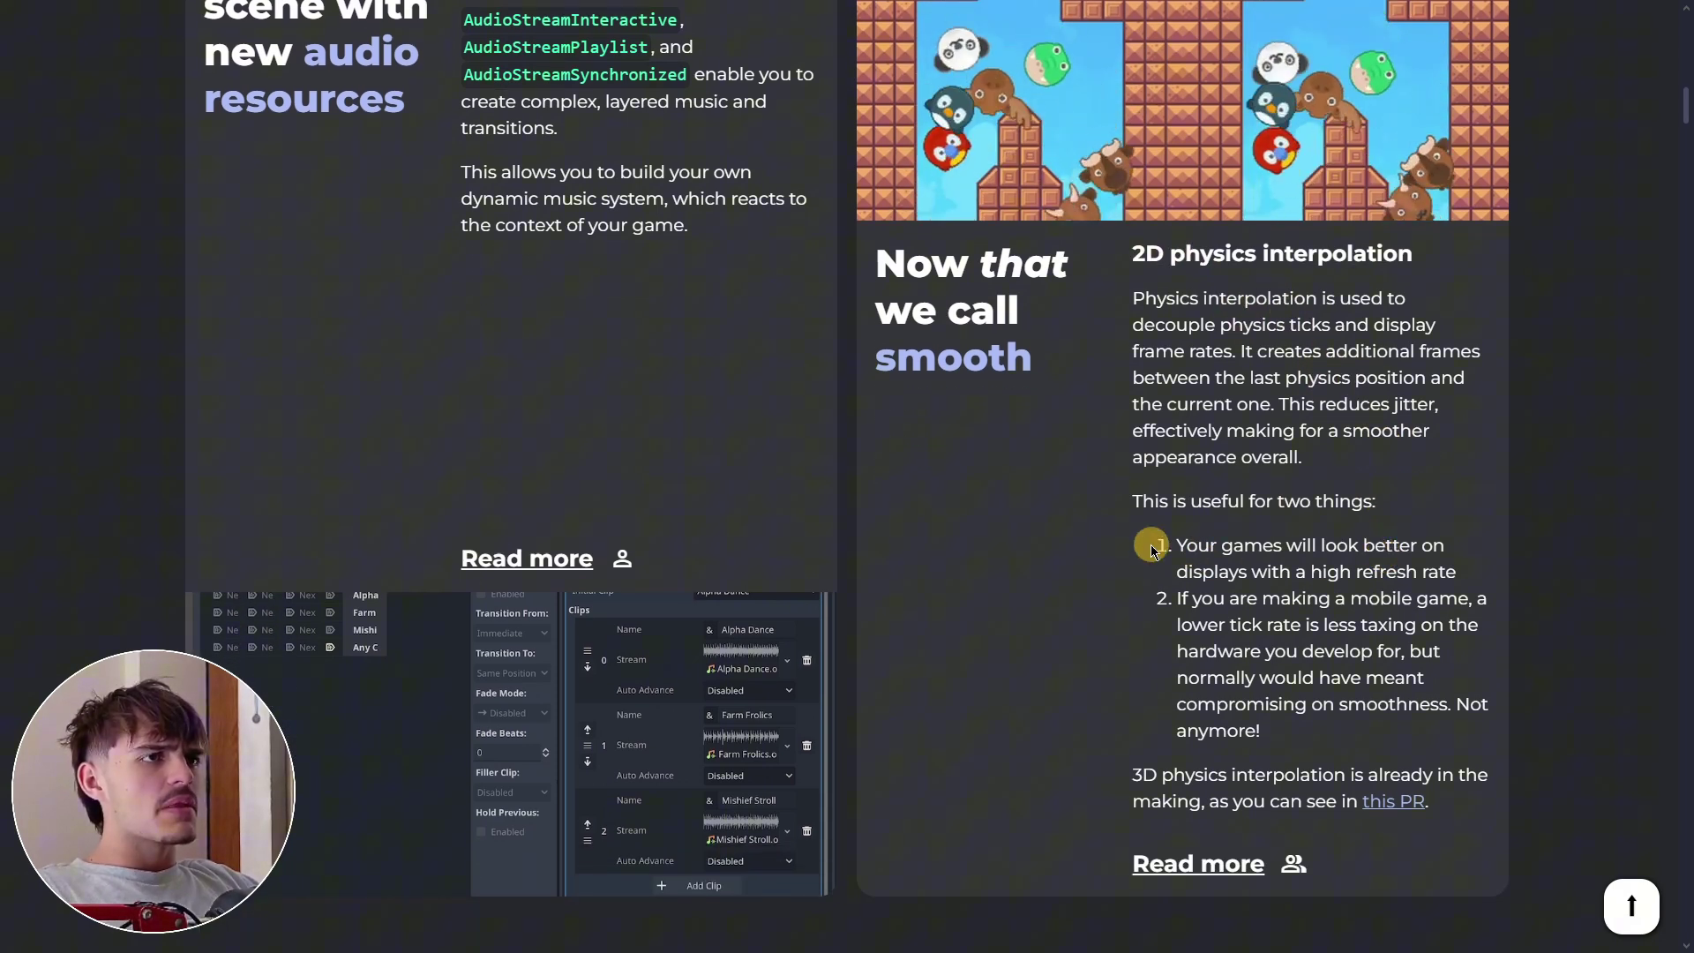
drag(1172, 547, 1557, 585)
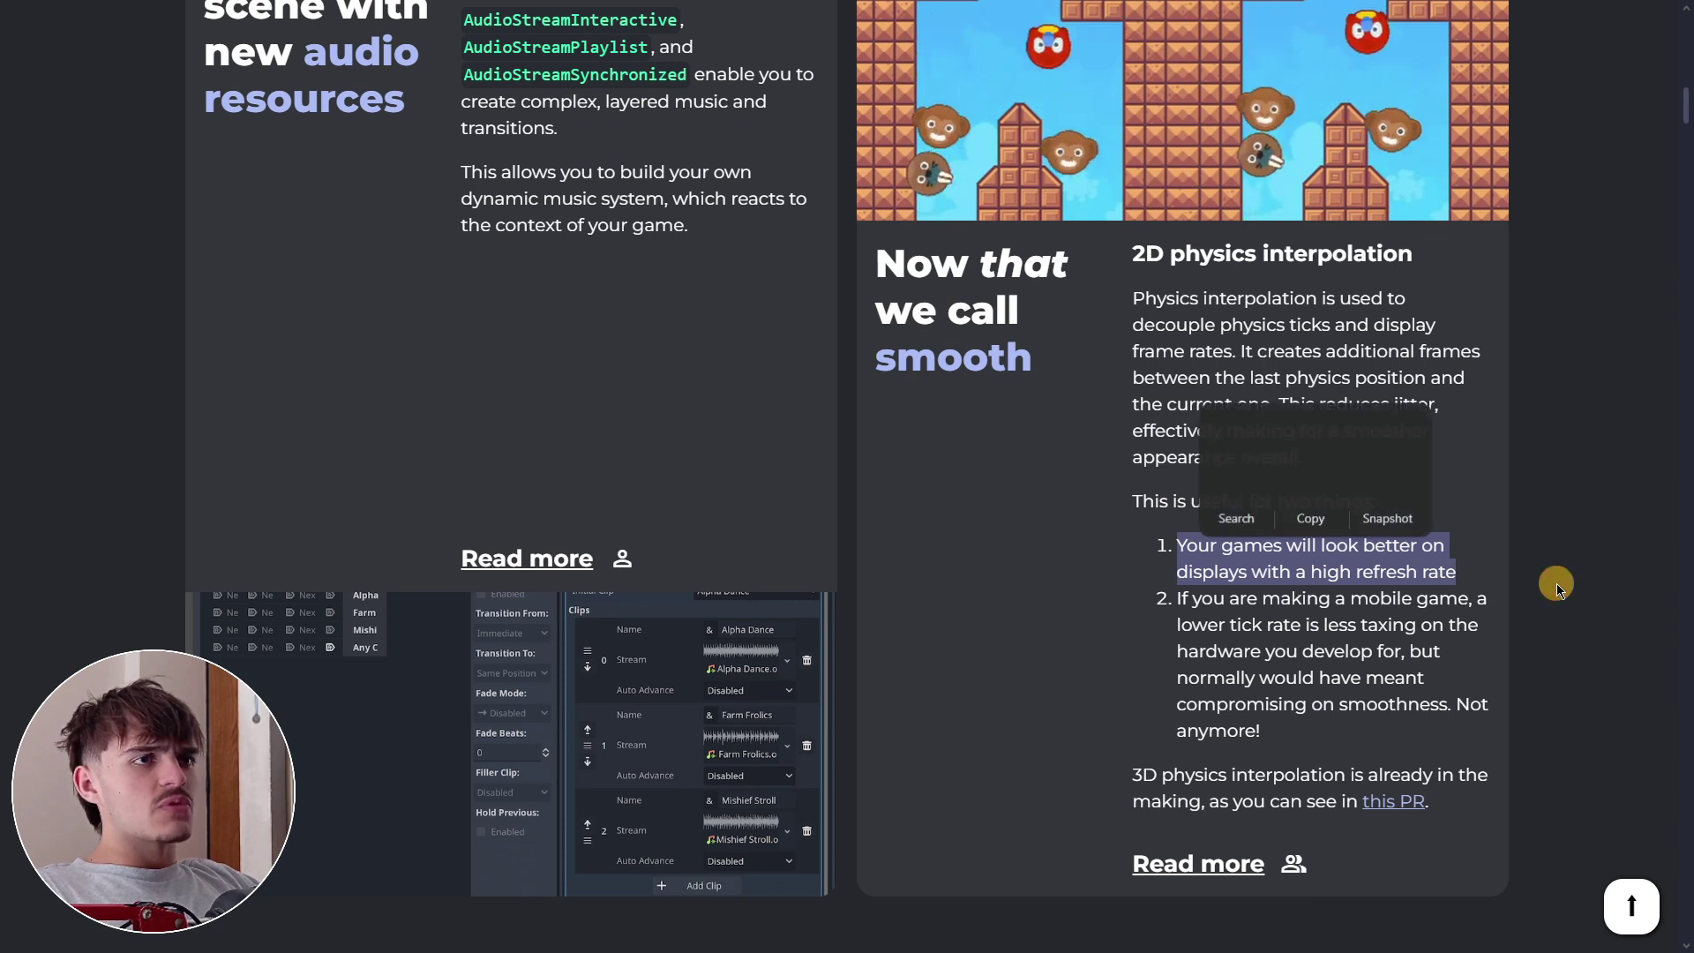
click(1494, 574)
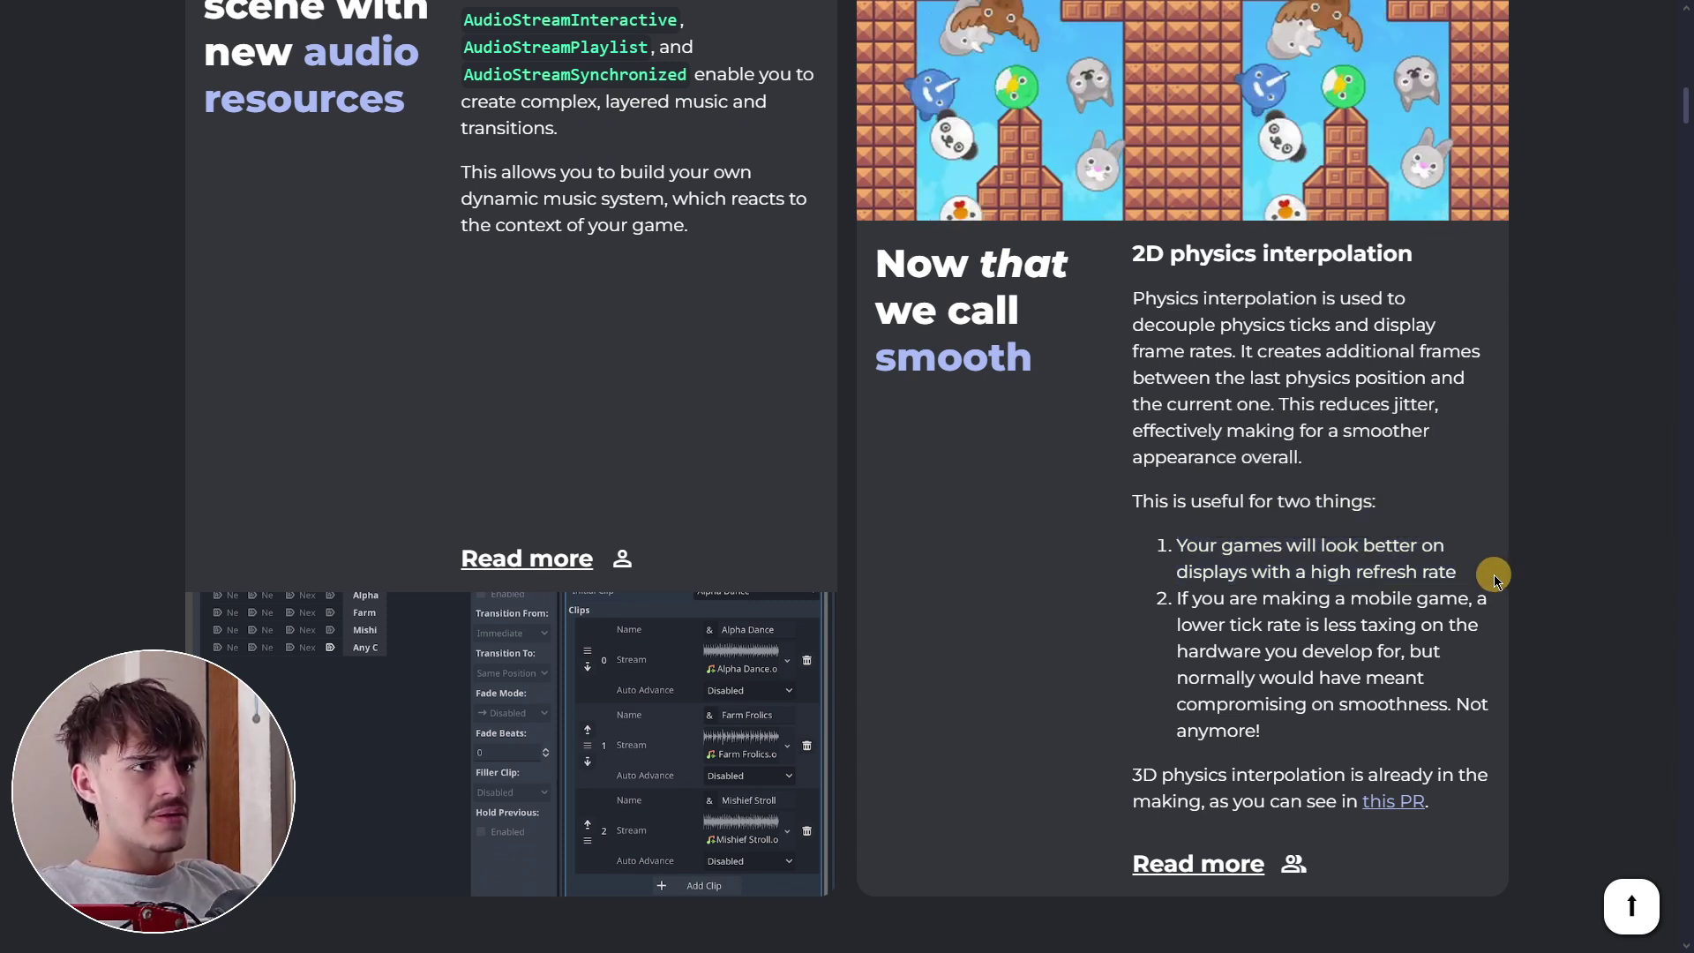
drag(1290, 720, 1177, 607)
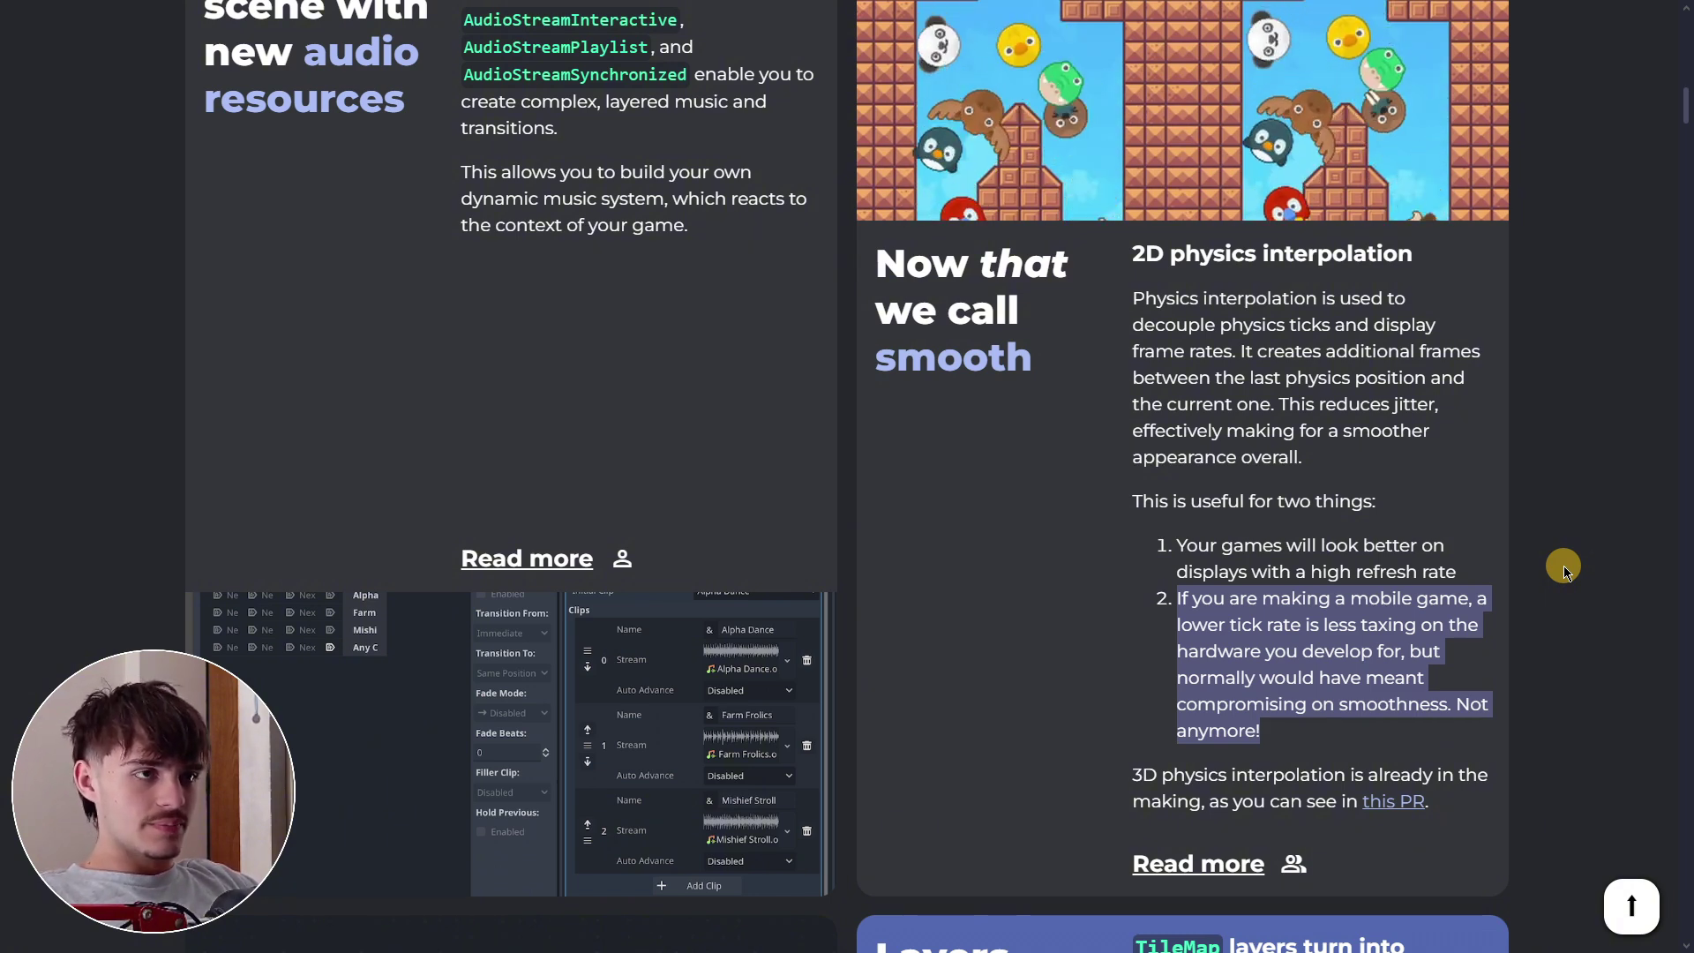
drag(1335, 500, 1287, 406)
click(1333, 472)
scroll(1571, 477, up, 1)
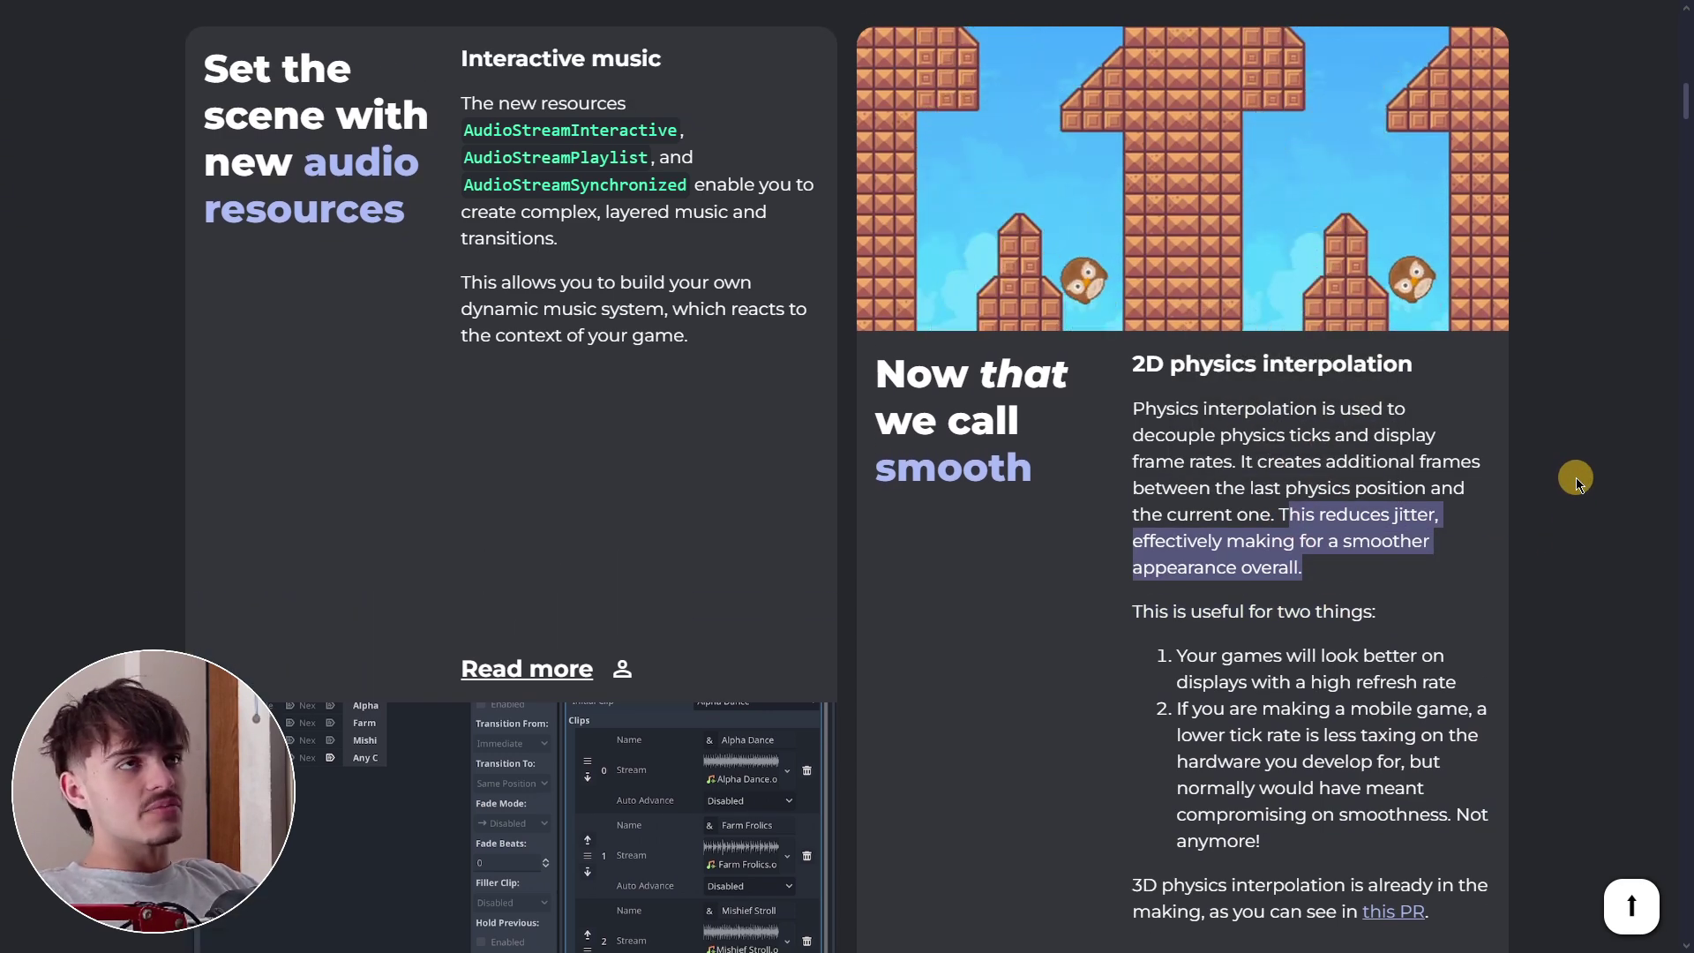
scroll(1576, 477, down, 2)
drag(1134, 663, 1535, 685)
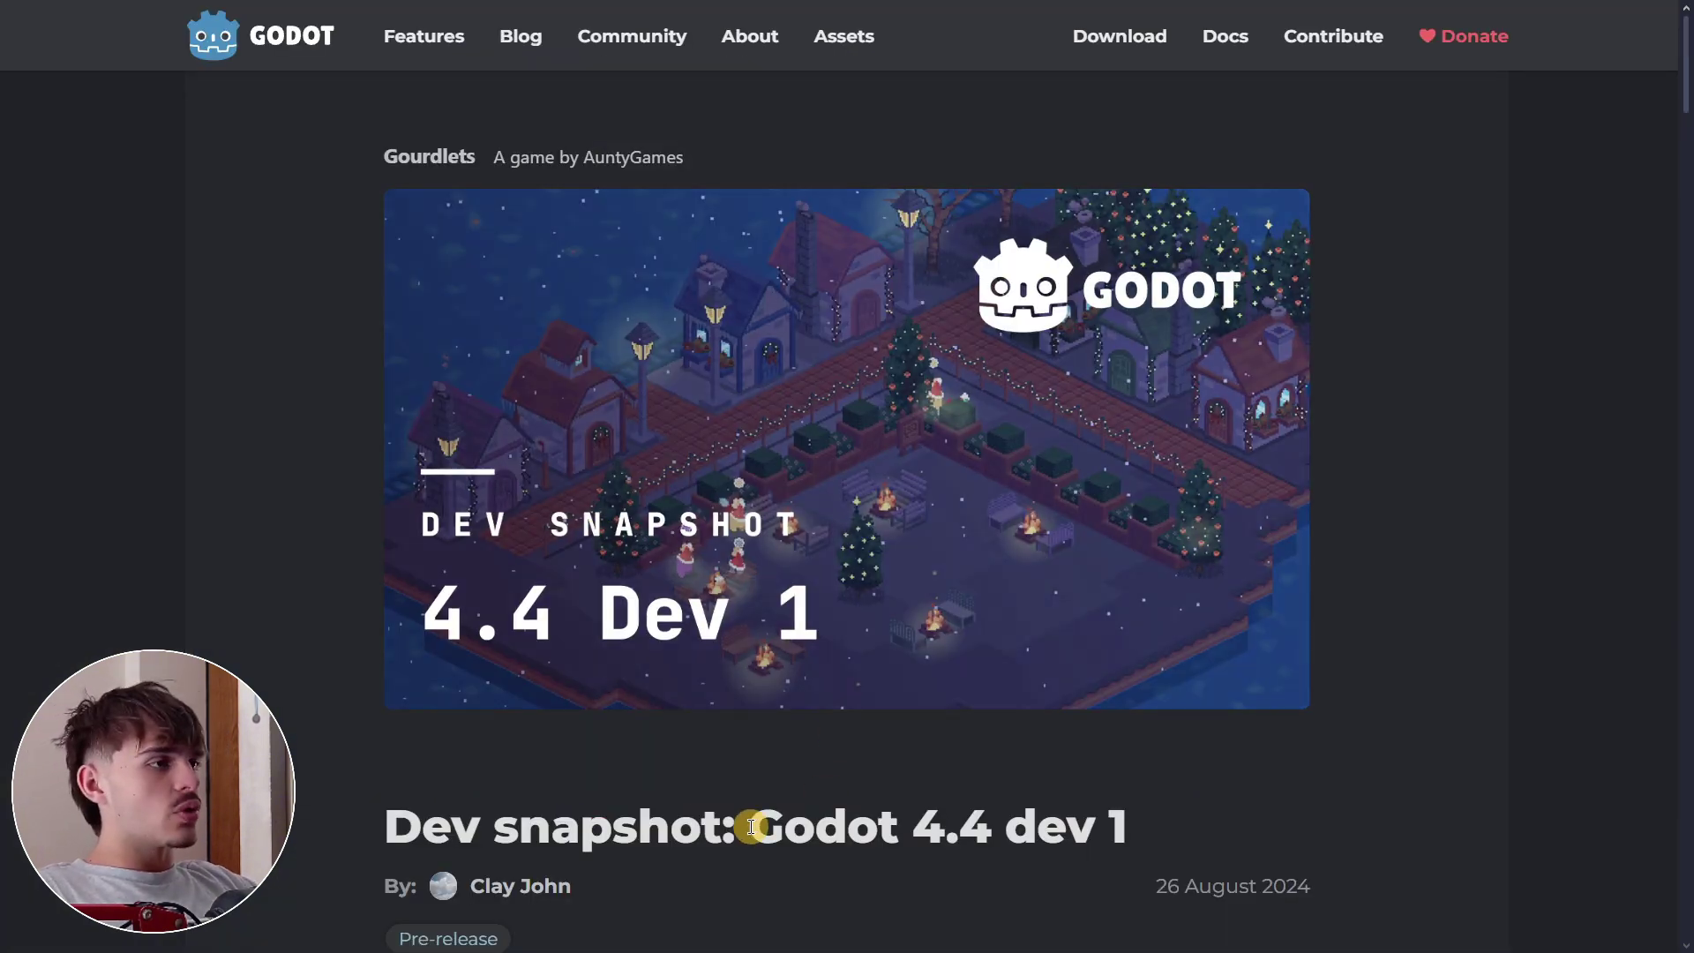
- Skim the Godot 4.4 dev 1 snapshot article down to its 3D physics interpolation section
scroll(1173, 790, down, 1)
drag(1152, 774, 1267, 801)
click(1267, 801)
scroll(888, 602, down, 2)
scroll(887, 602, down, 10)
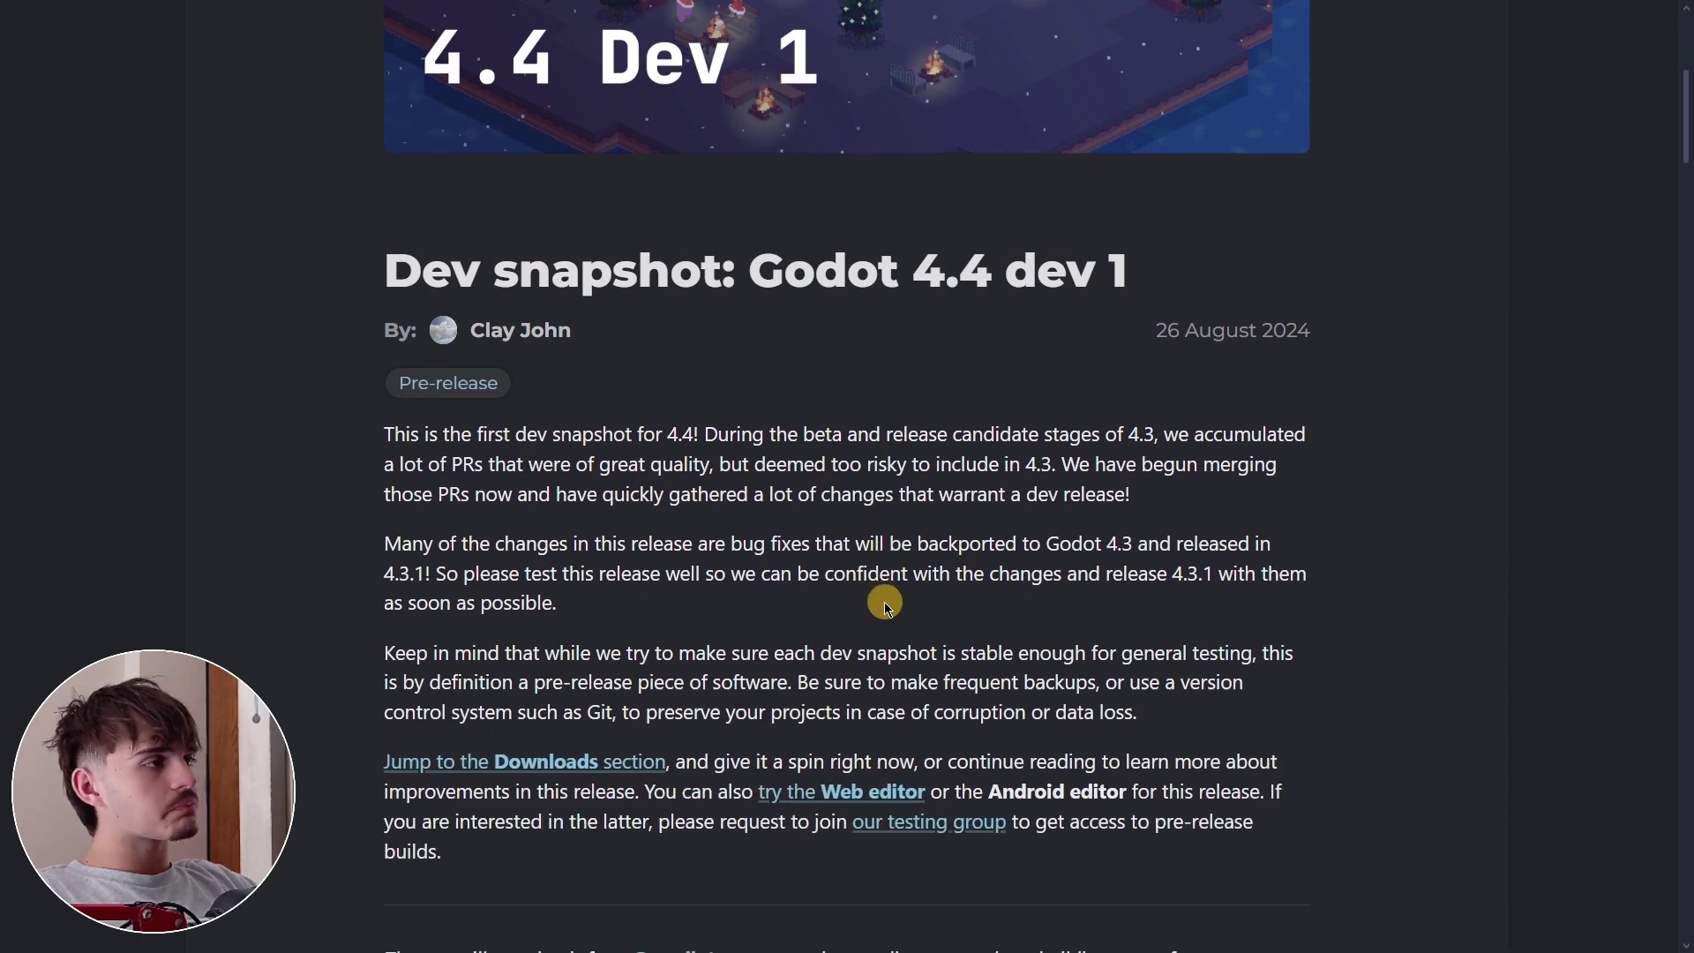
scroll(885, 607, down, 9)
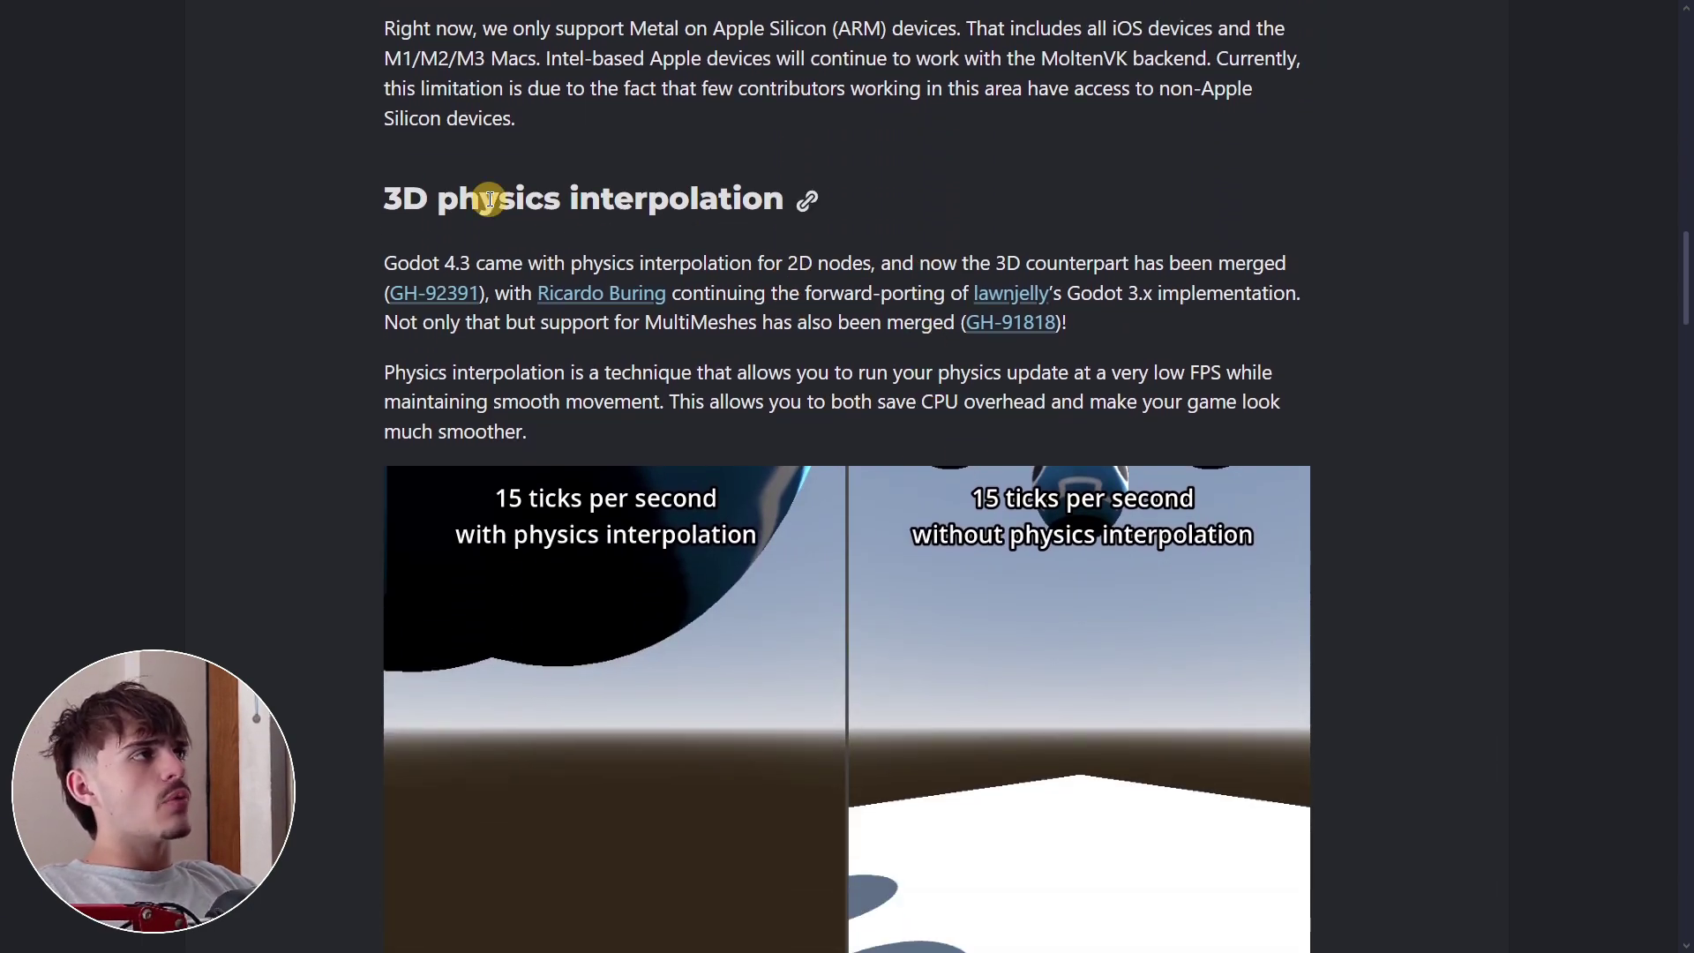
- Examine the 3D physics interpolation section and its video comparing 15 ticks per second with and without interpolation
scroll(900, 223, down, 3)
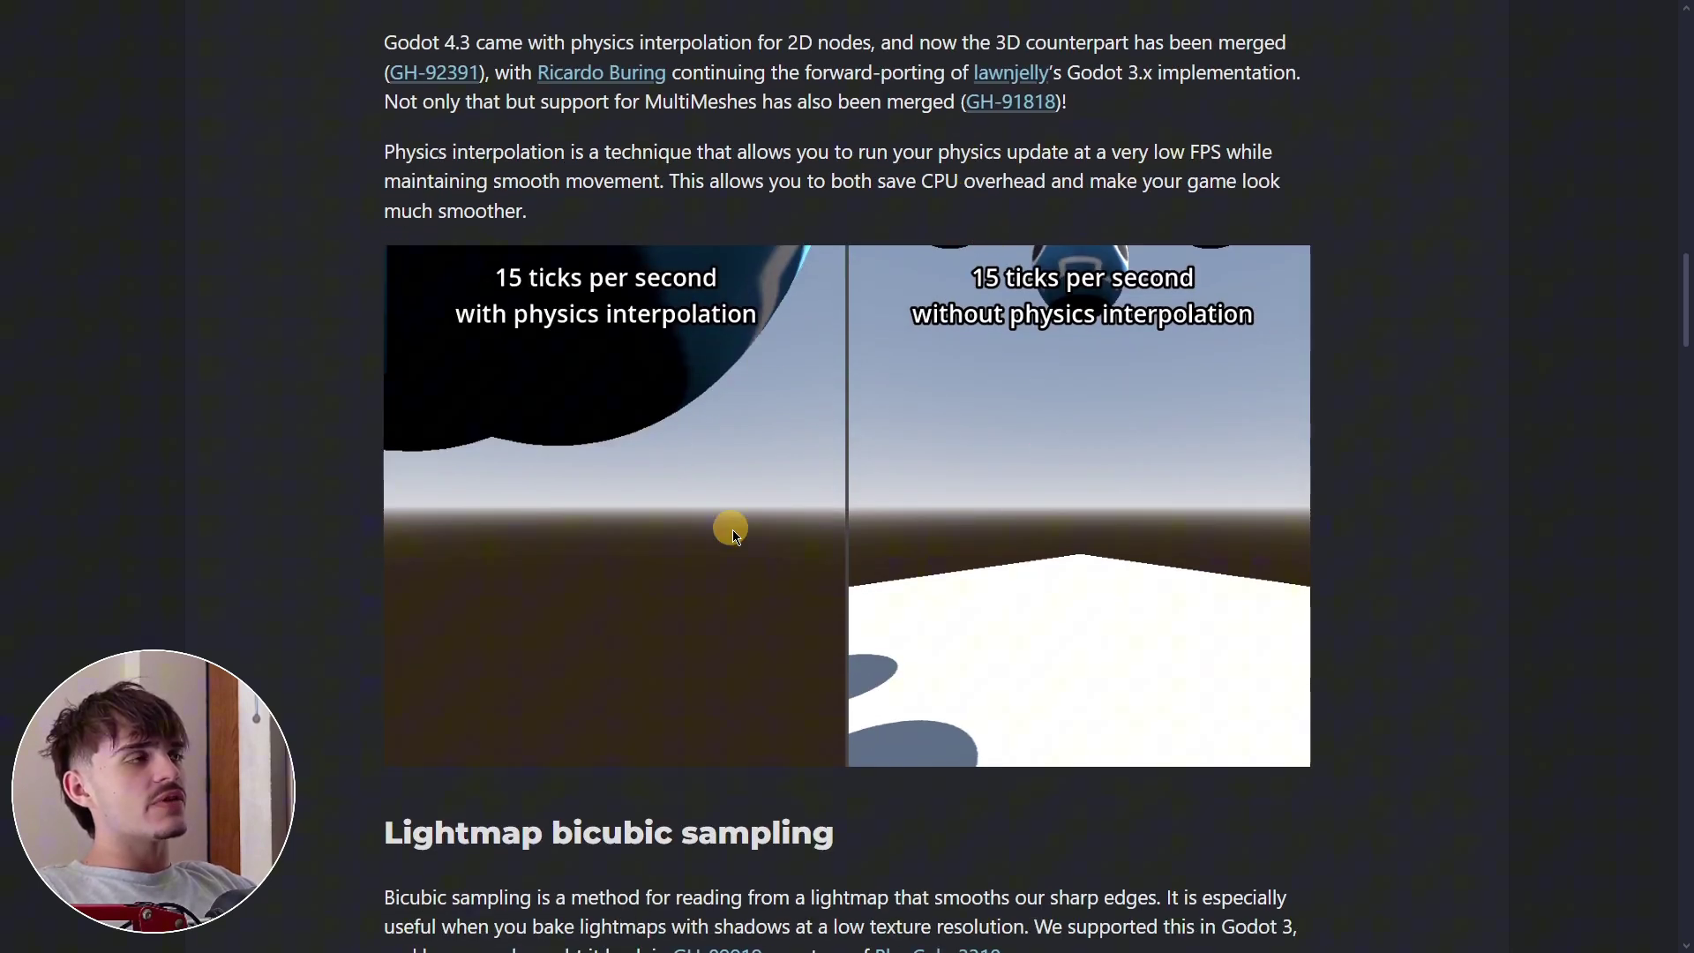
scroll(749, 537, up, 2)
scroll(749, 536, down, 1)
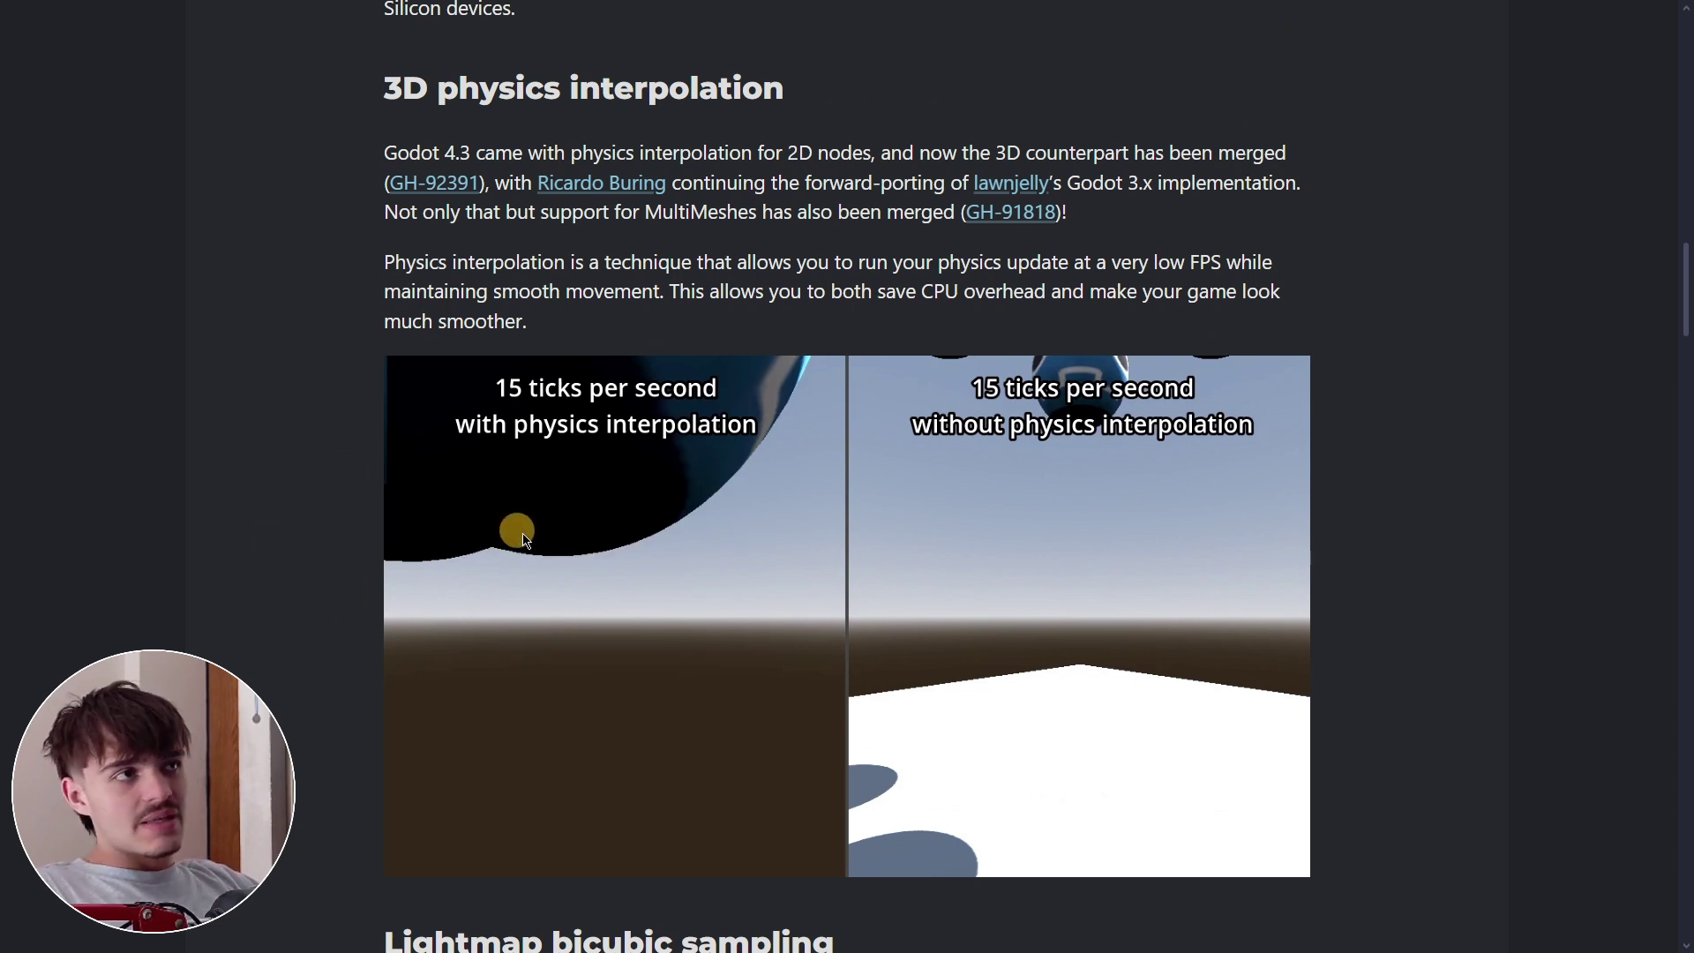
click(521, 561)
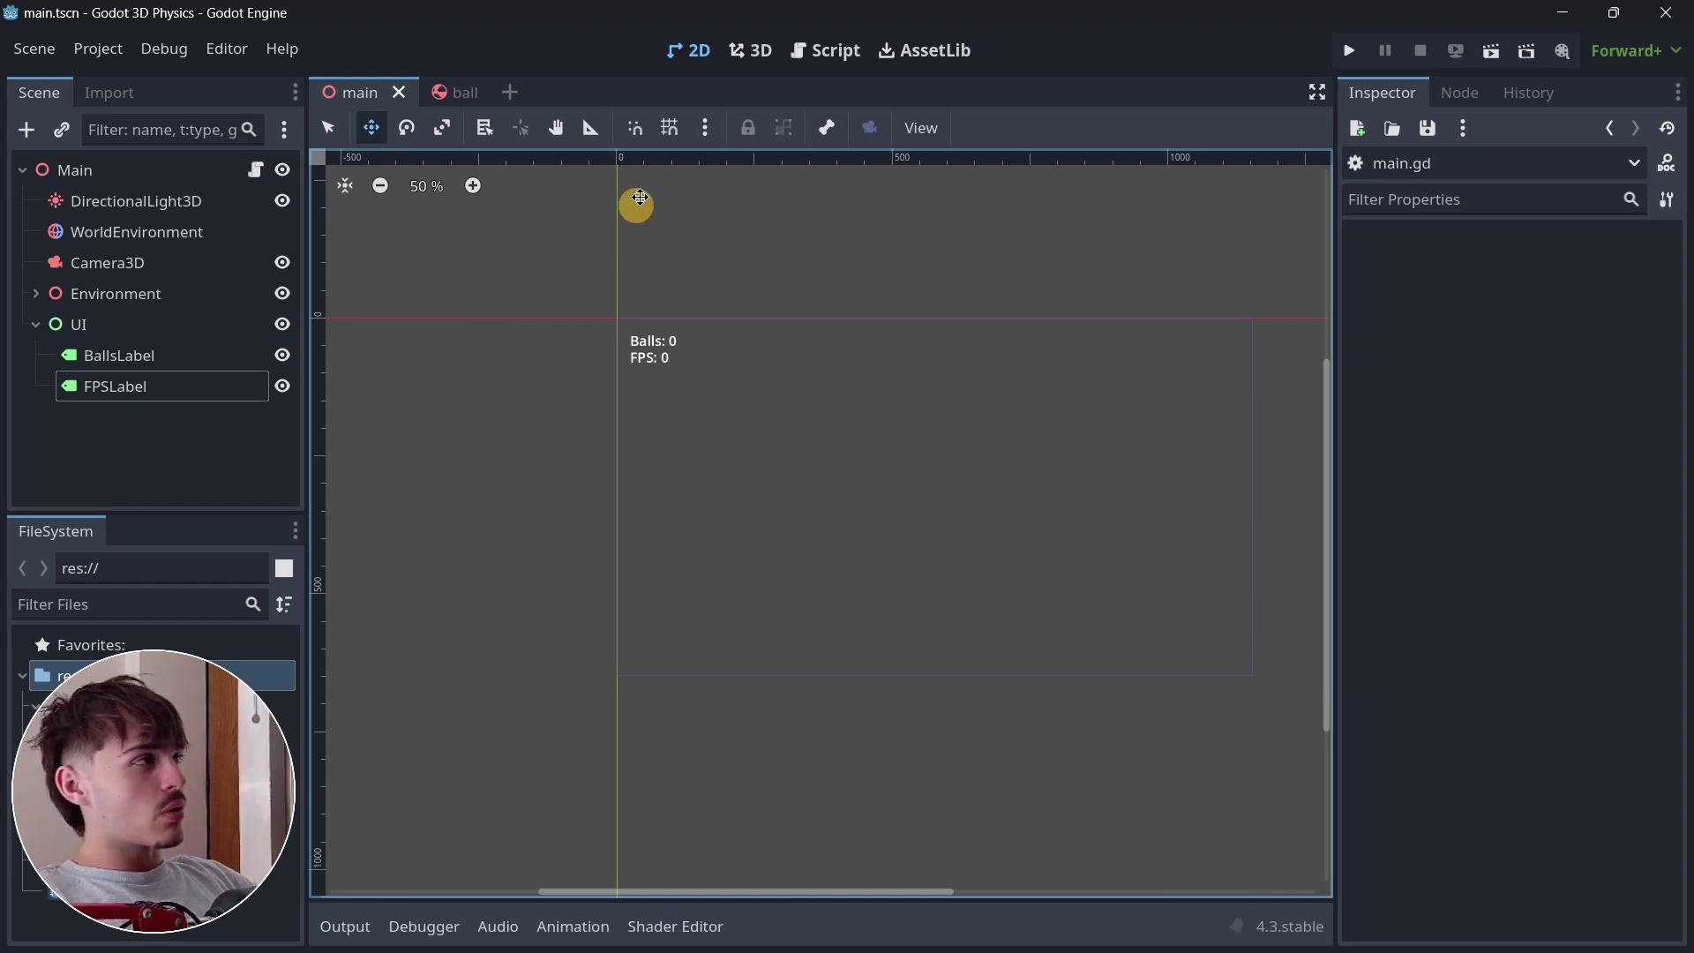
- Switch to the Godot editor and view the main scene's V-shaped ramp in 3D from different angles
click(751, 50)
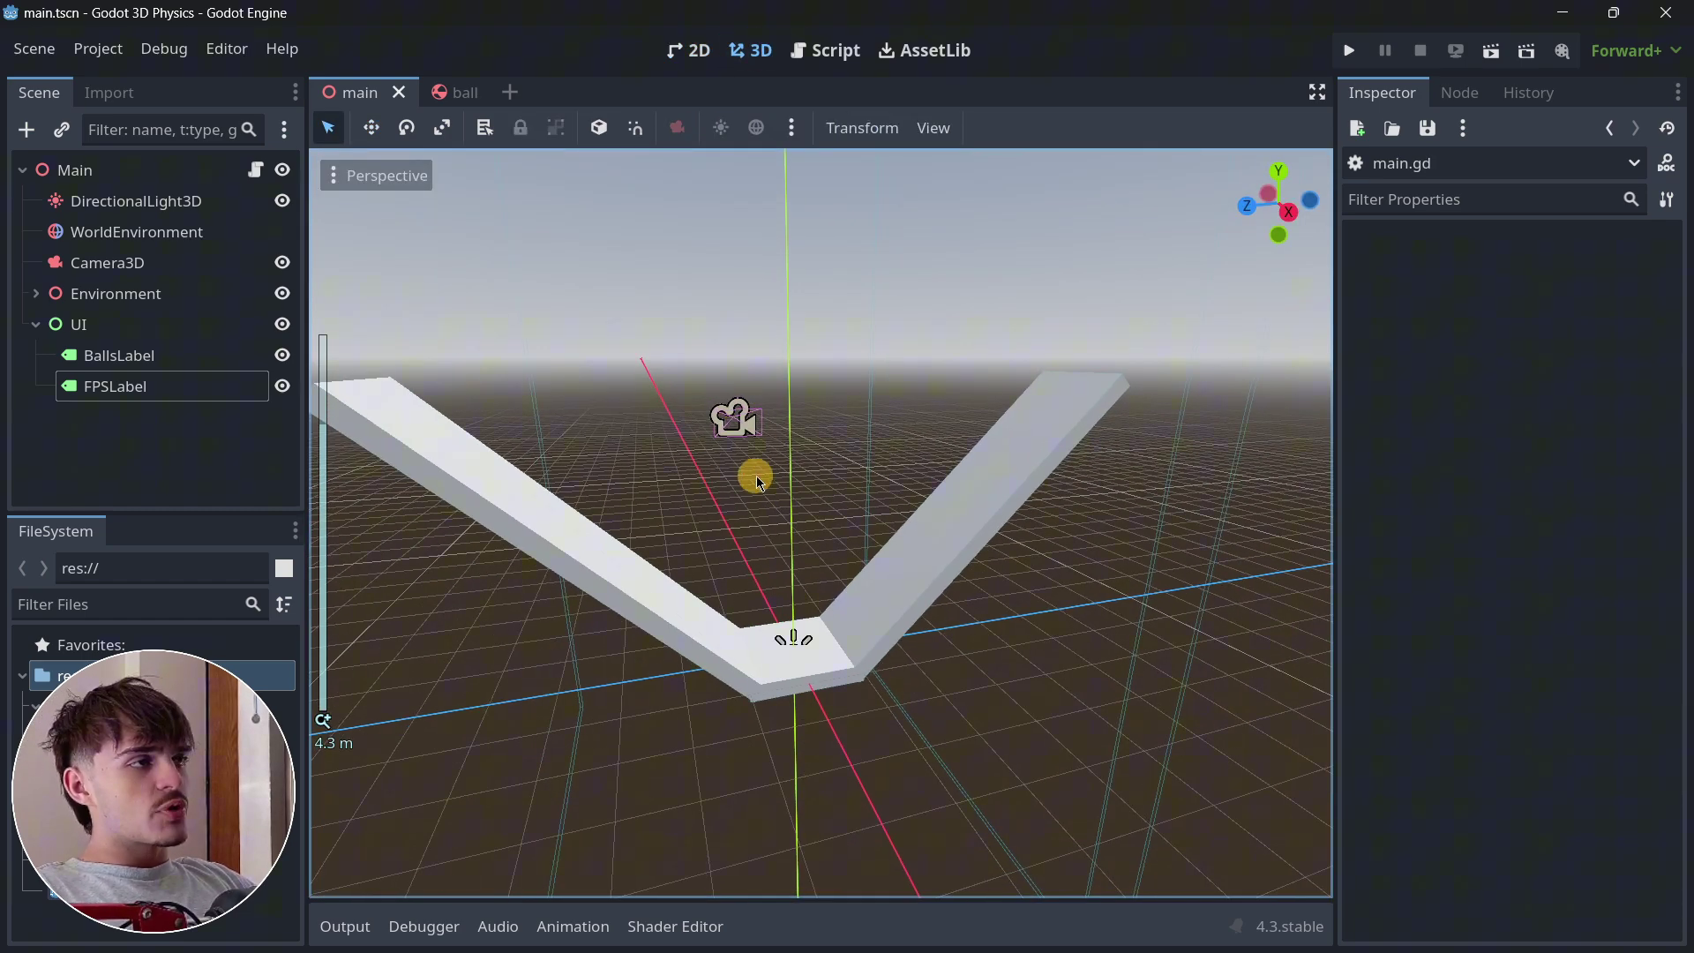
middle_drag(756, 473, 986, 428)
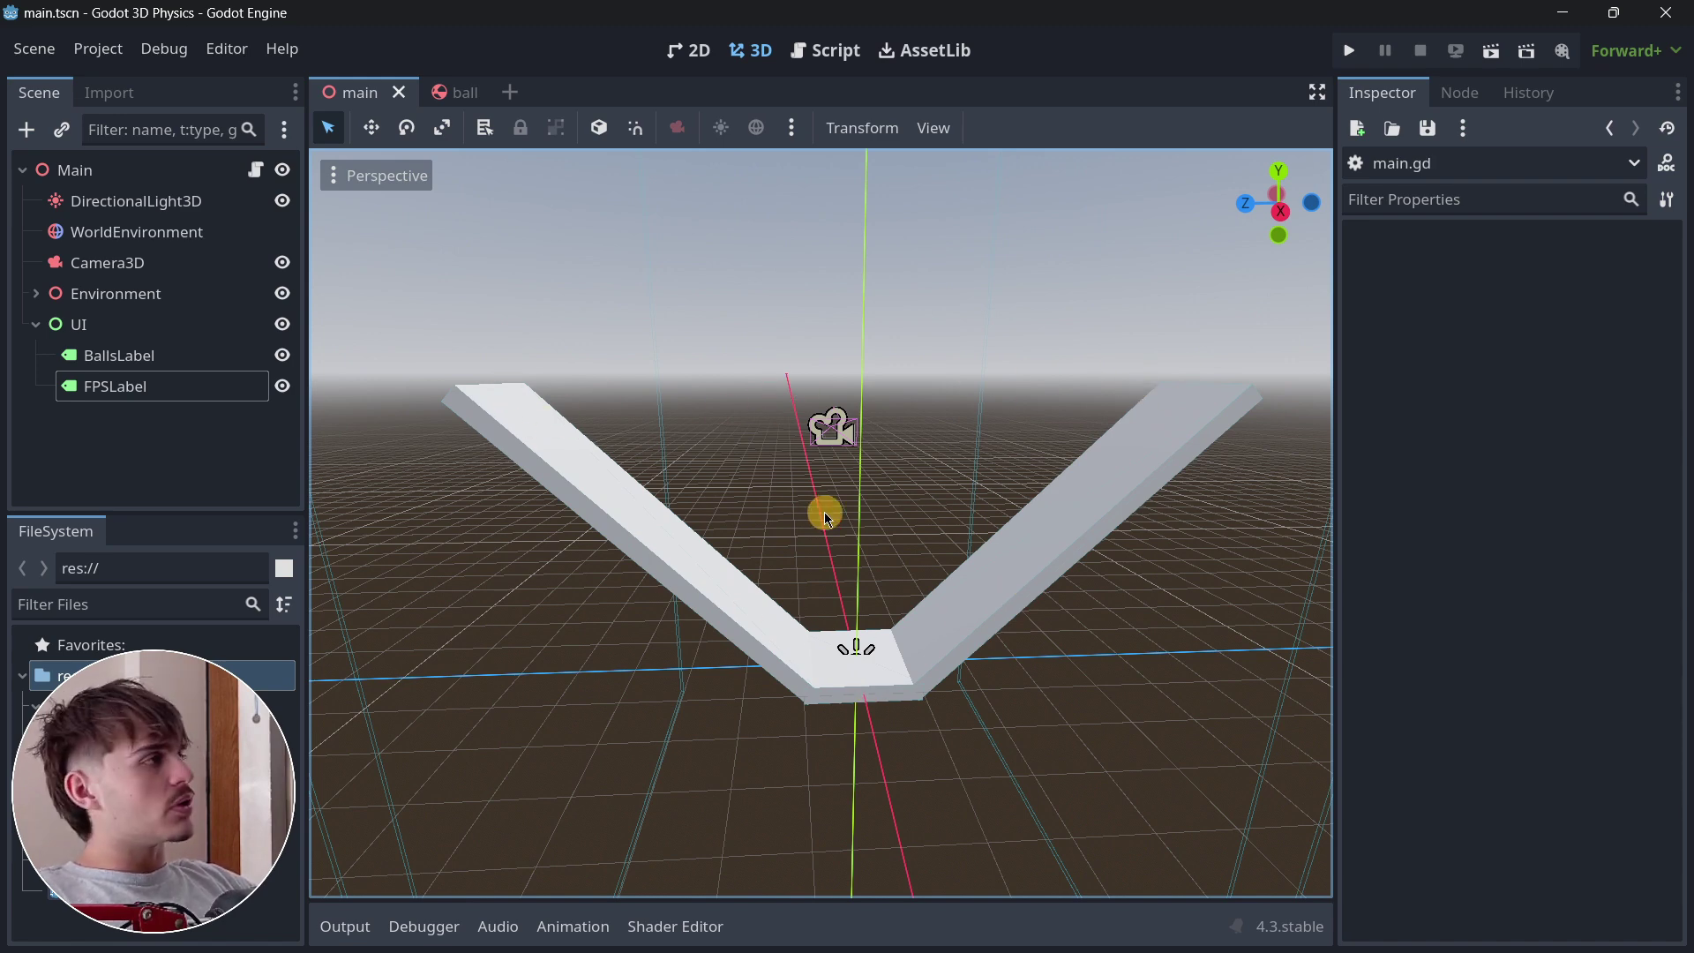
middle_drag(802, 503, 691, 481)
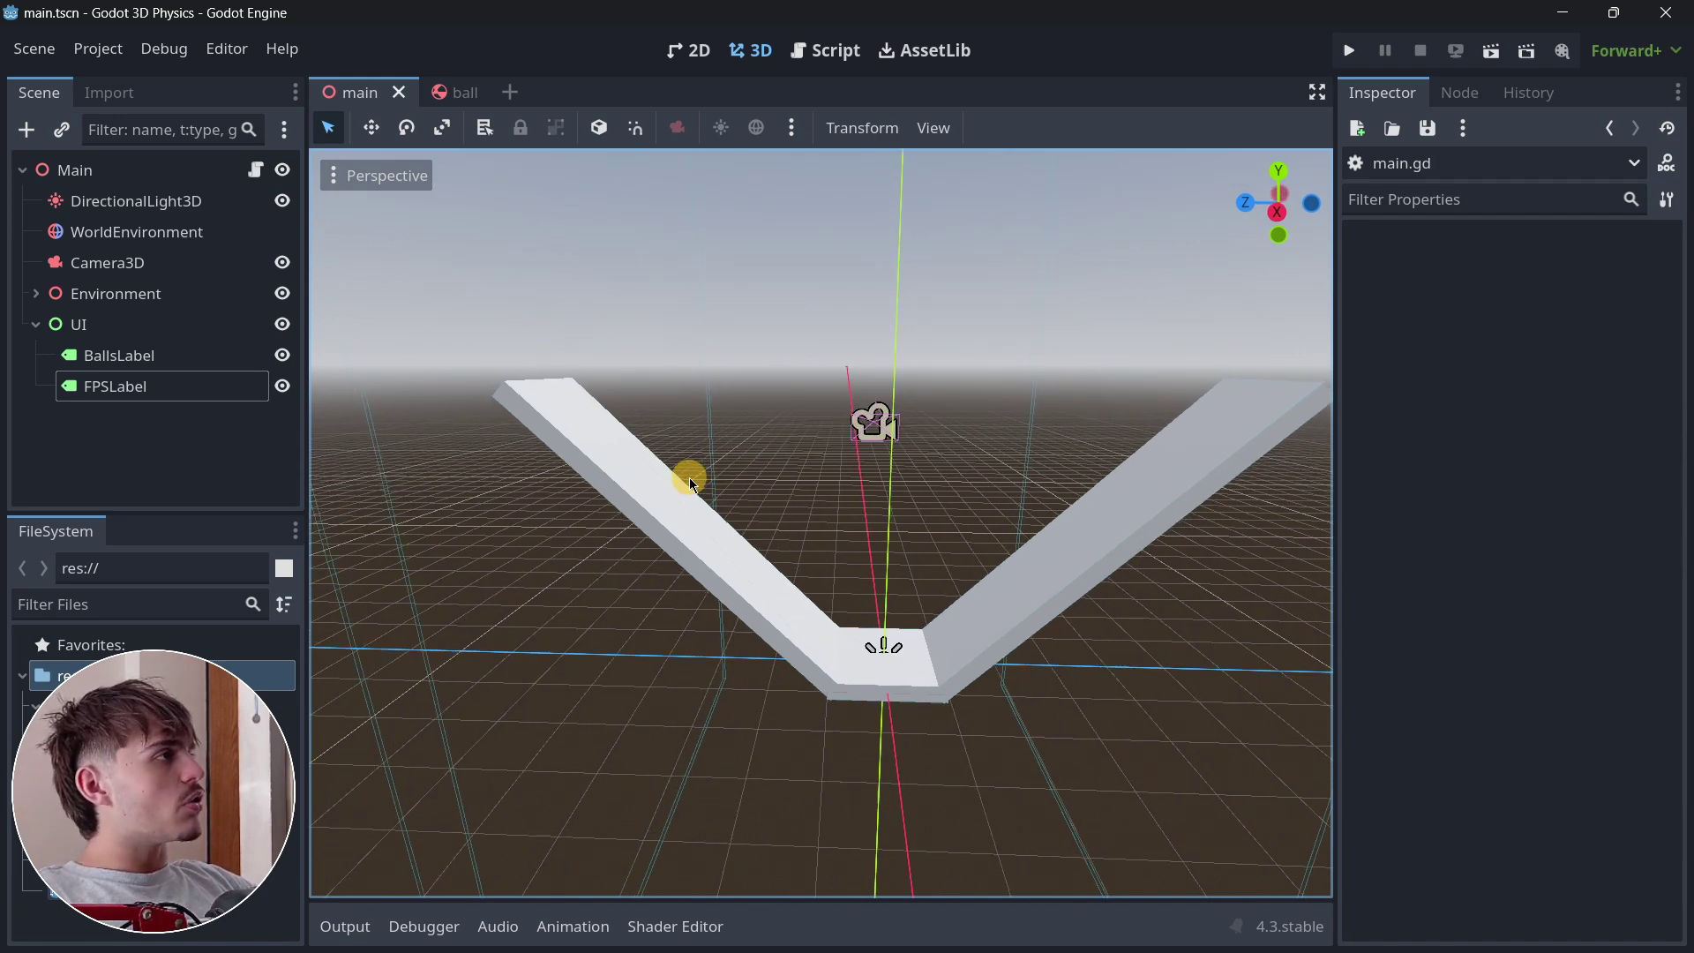
- Inspect the main scene's light, WorldEnvironment, Camera3D and Environment nodes, and view the Balls and FPS labels in 2D
click(206, 200)
click(141, 231)
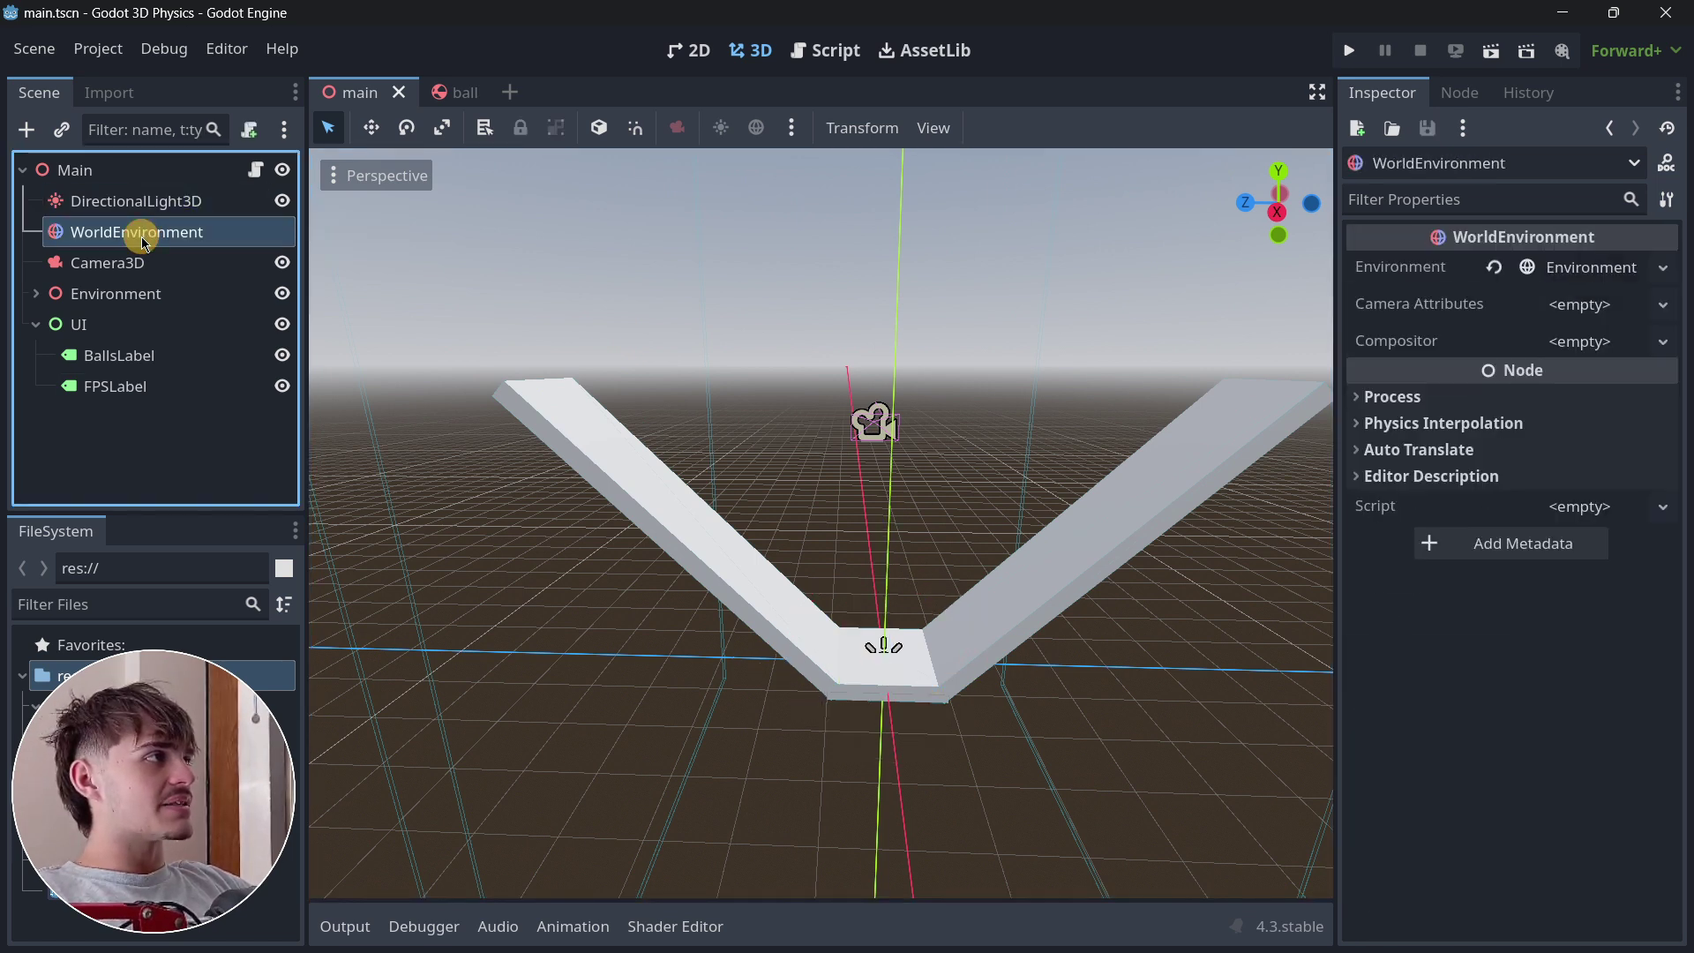
click(146, 263)
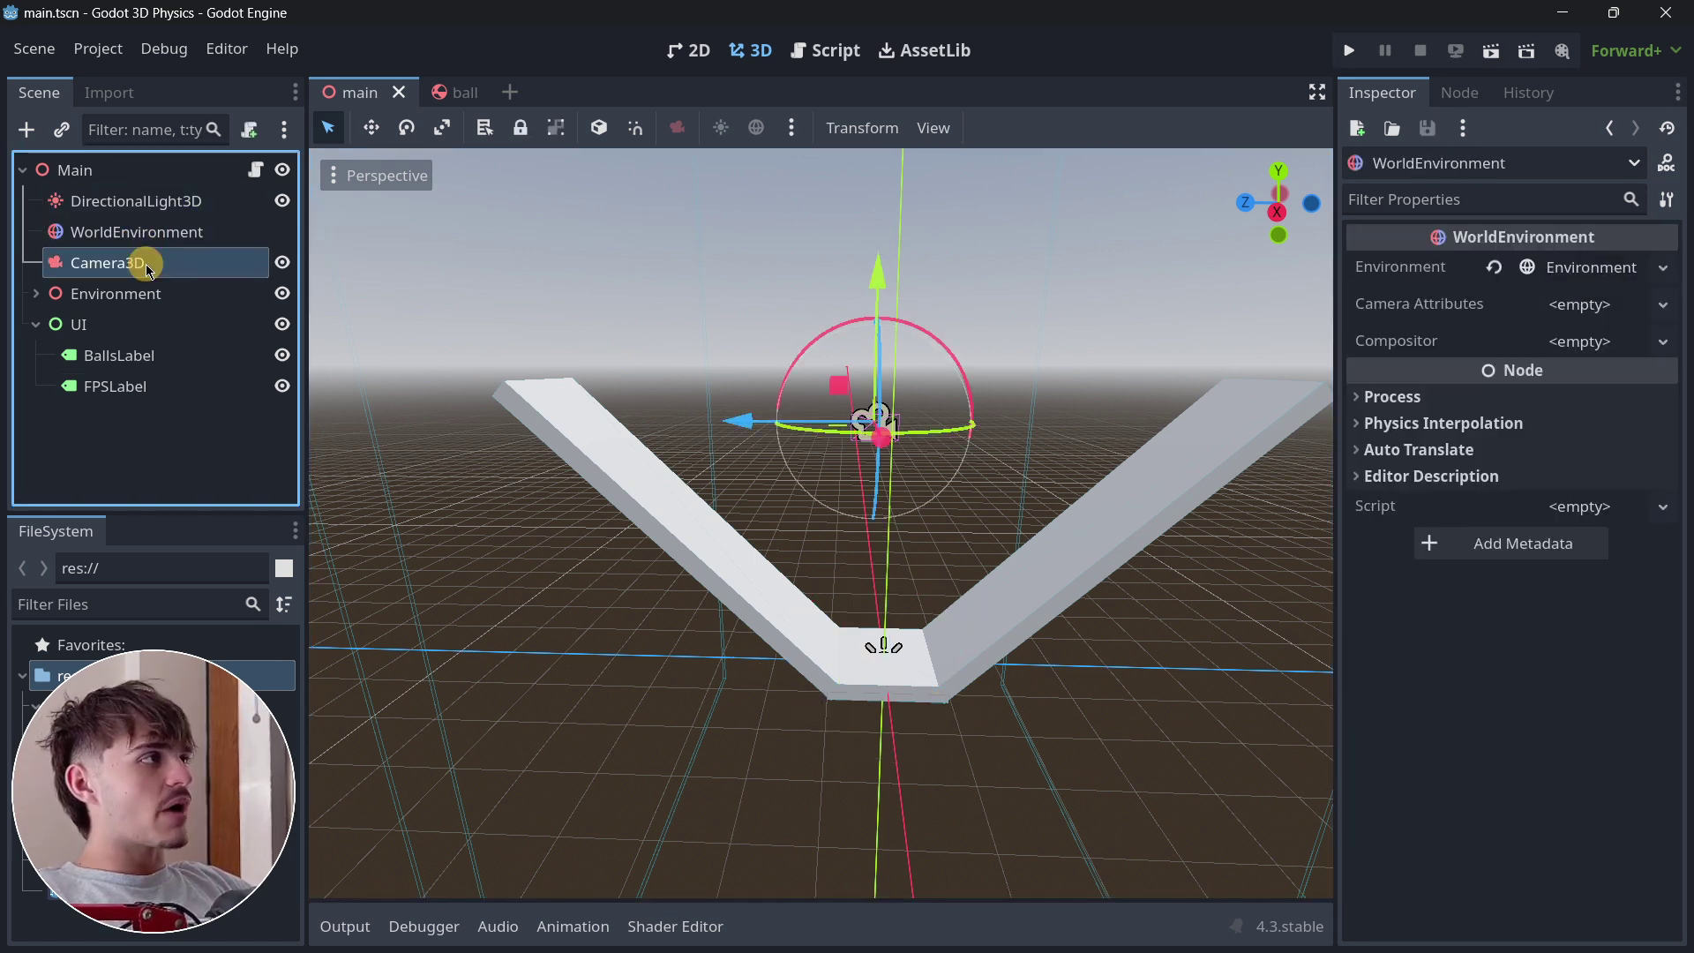
click(124, 306)
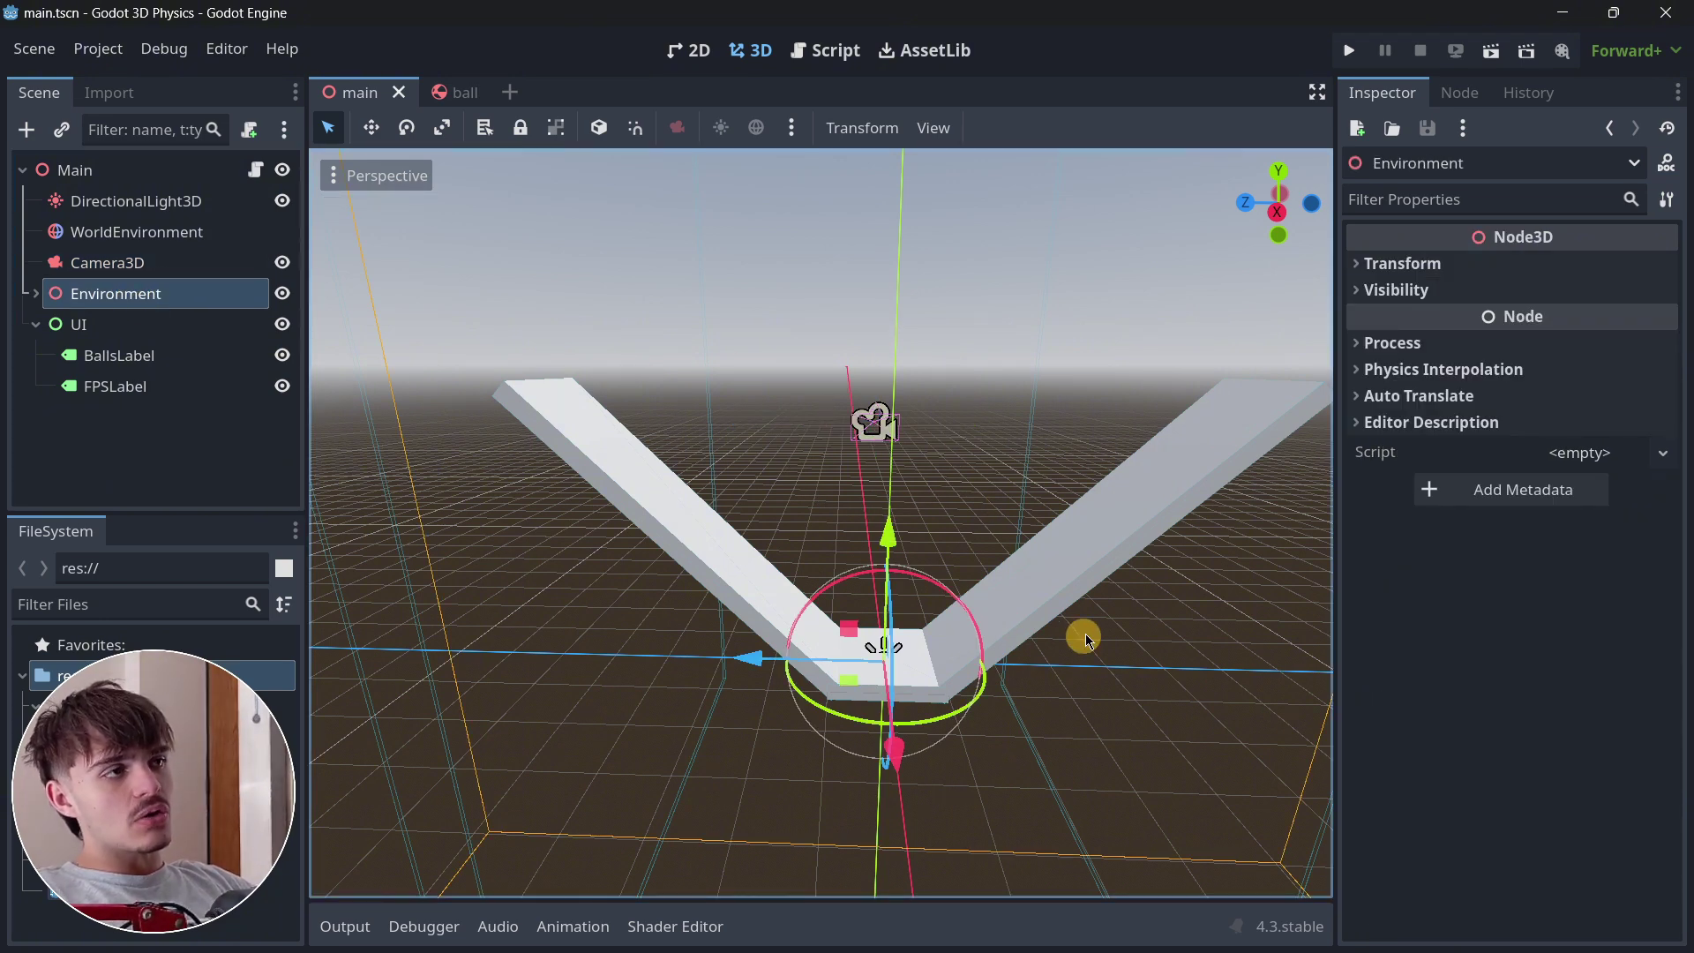
click(161, 446)
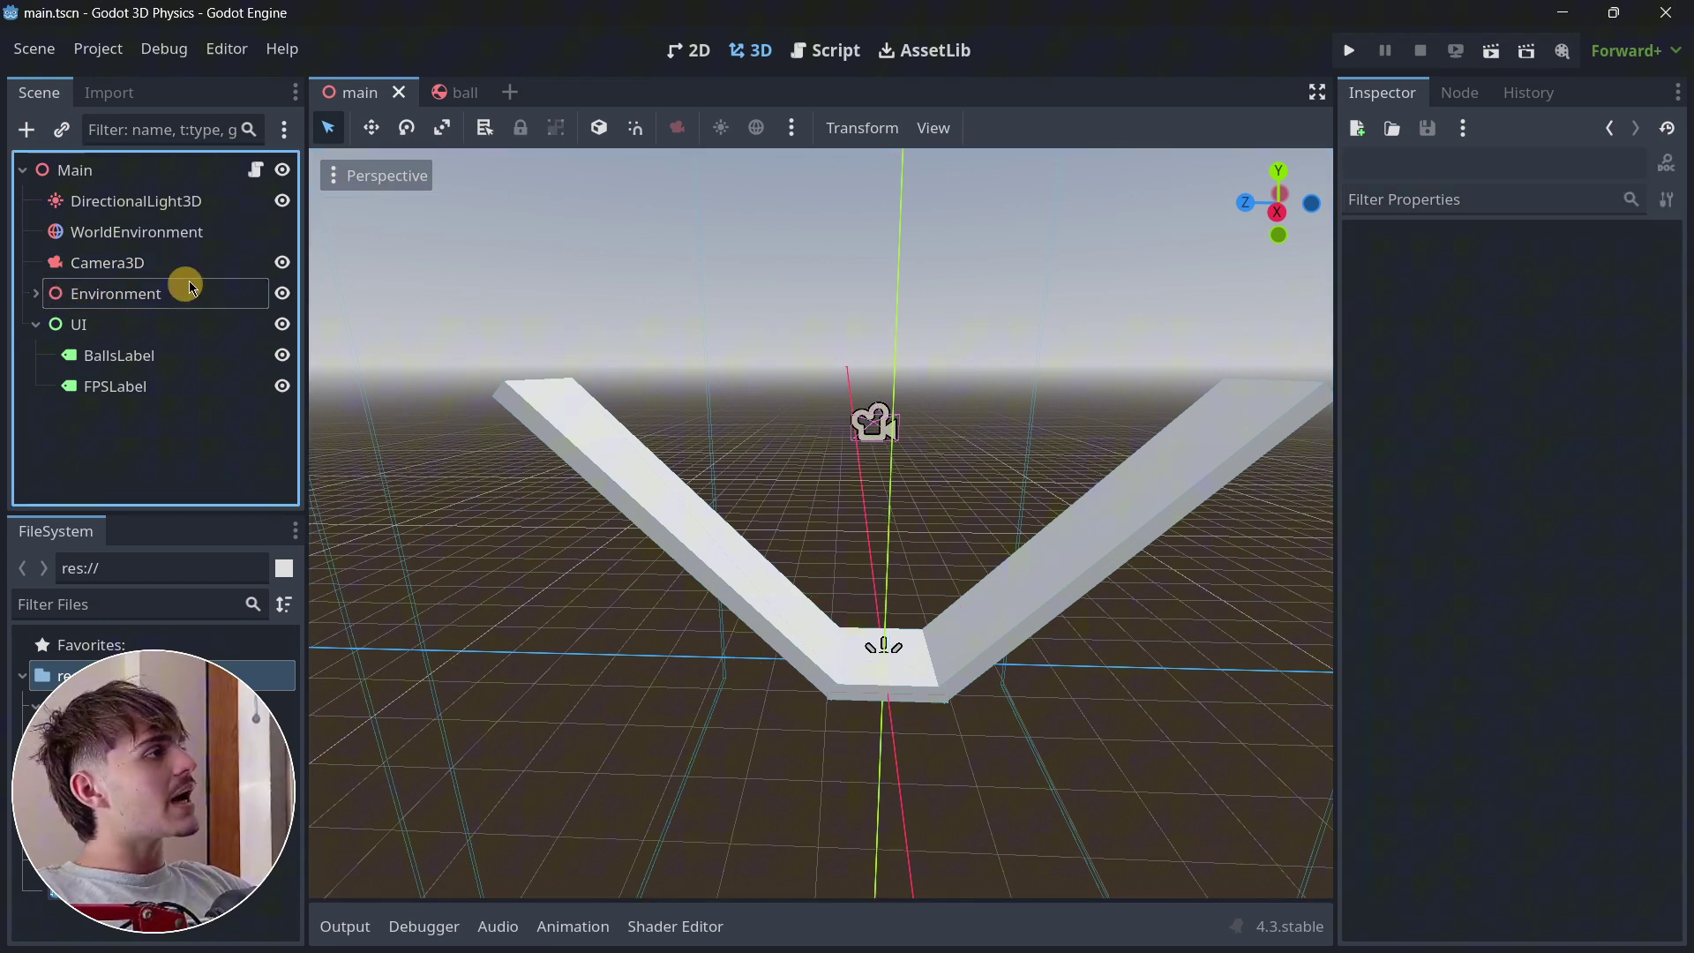
click(686, 50)
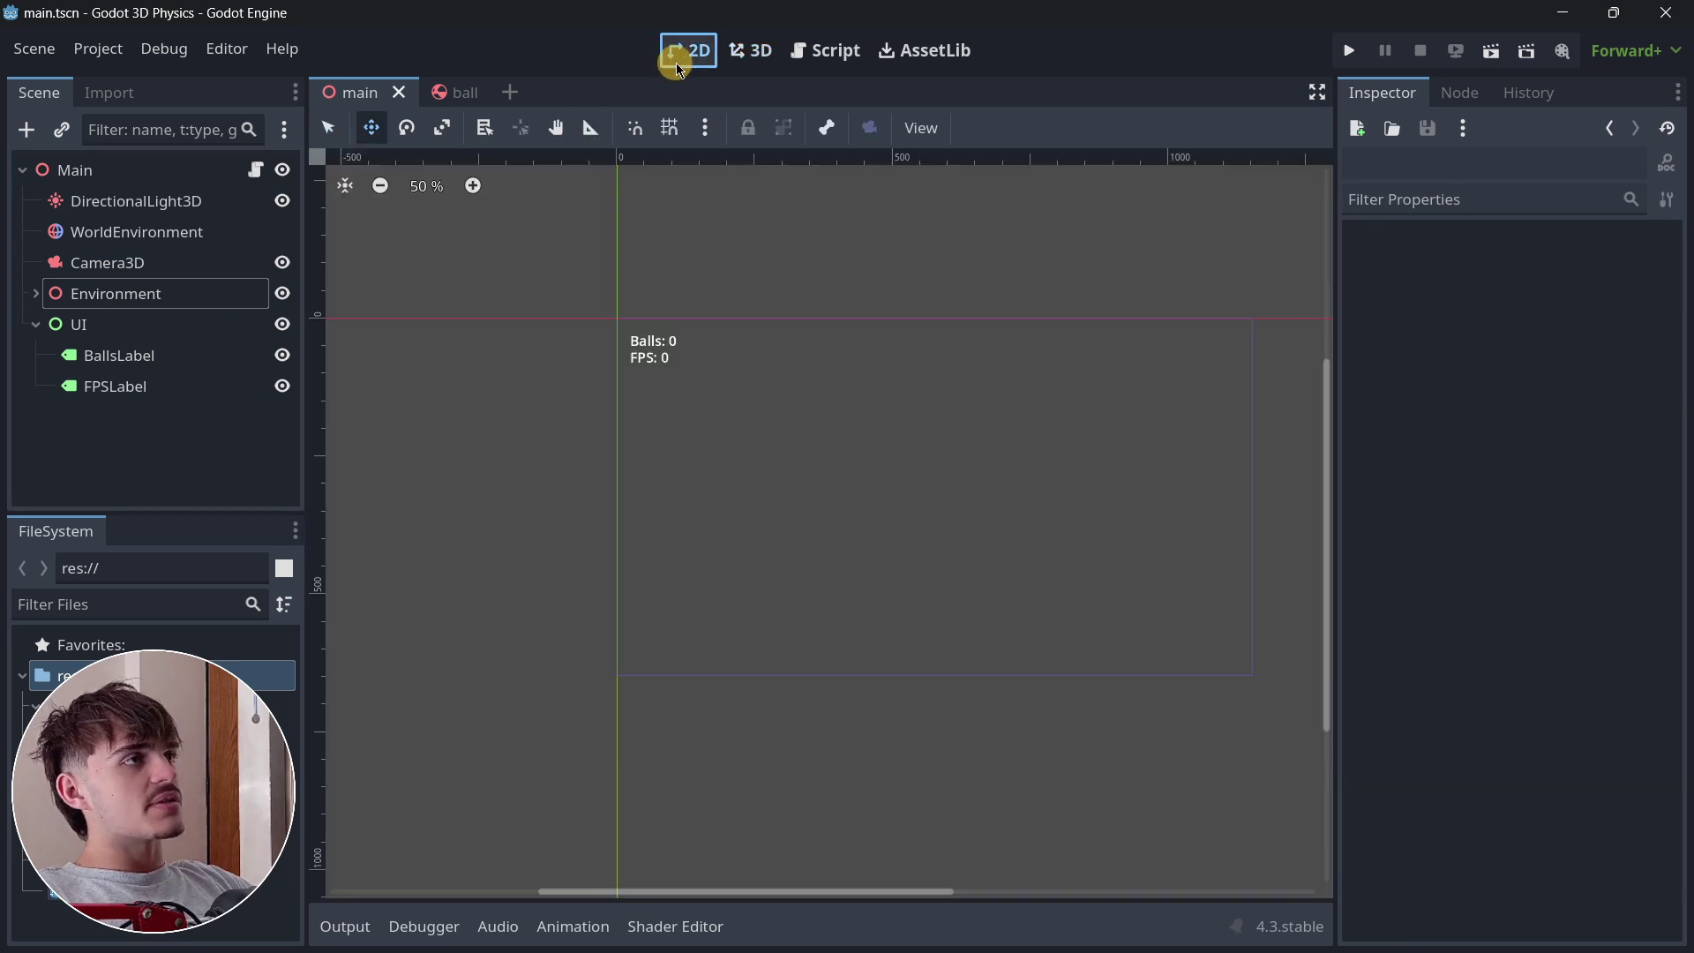
scroll(700, 447, up, 8)
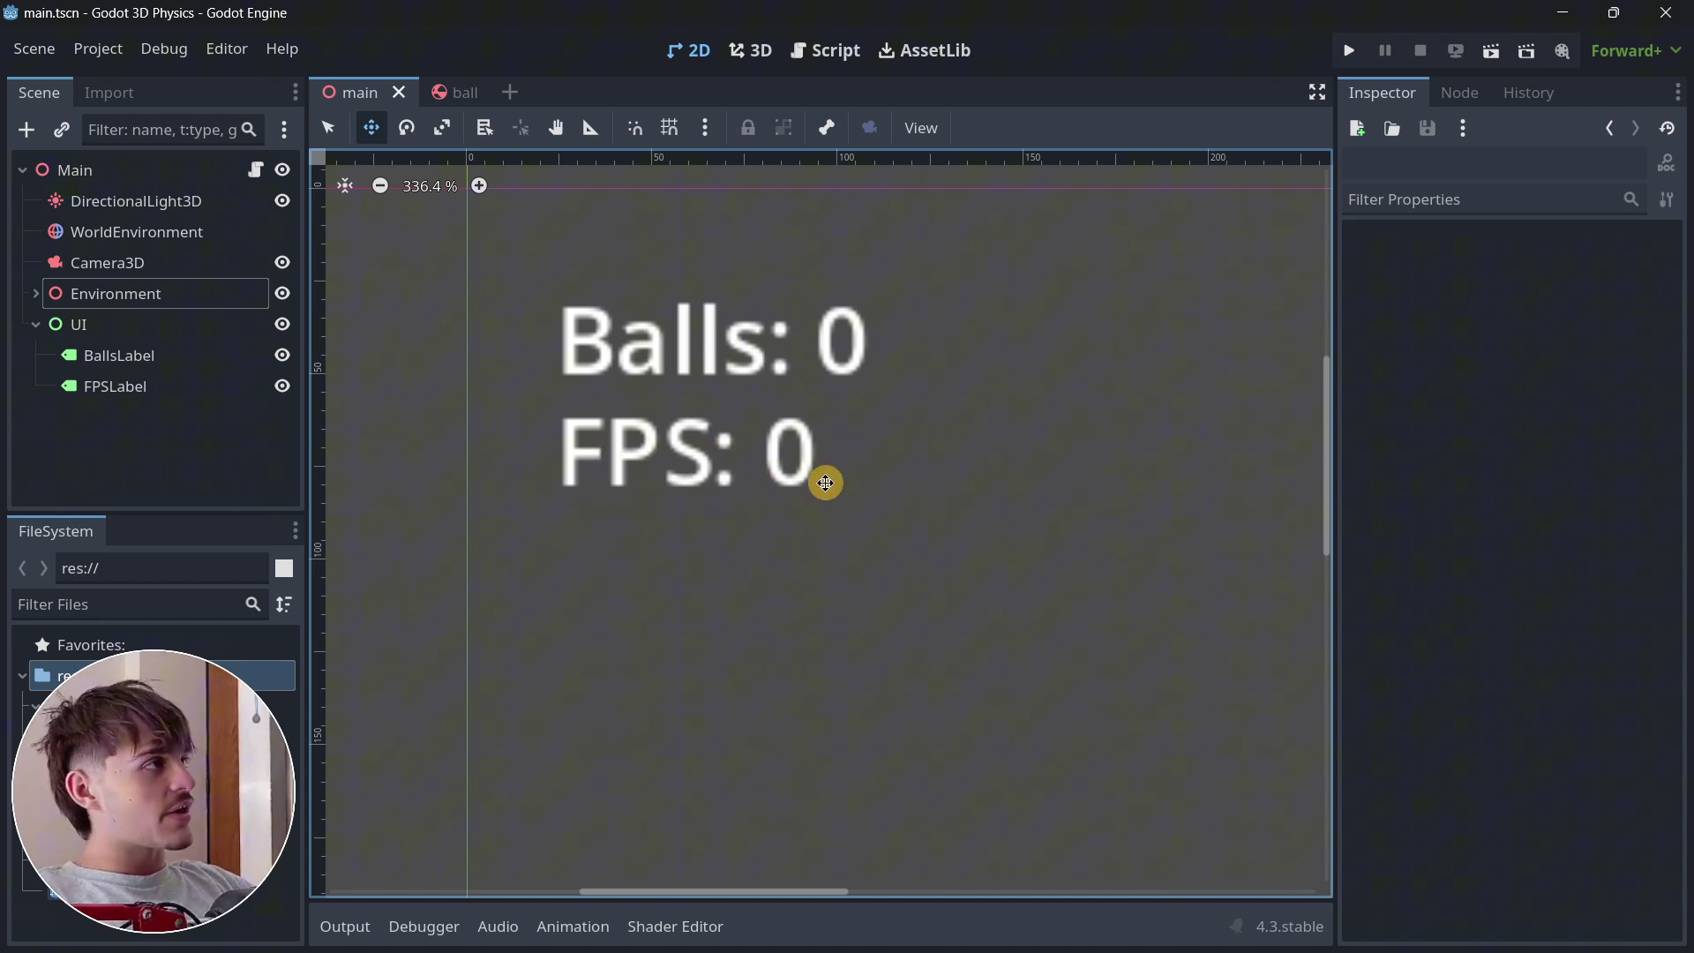
- Open the ball scene and inspect the properties of its Ball rigid body, MeshInstance3D and CollisionShape3D
click(450, 94)
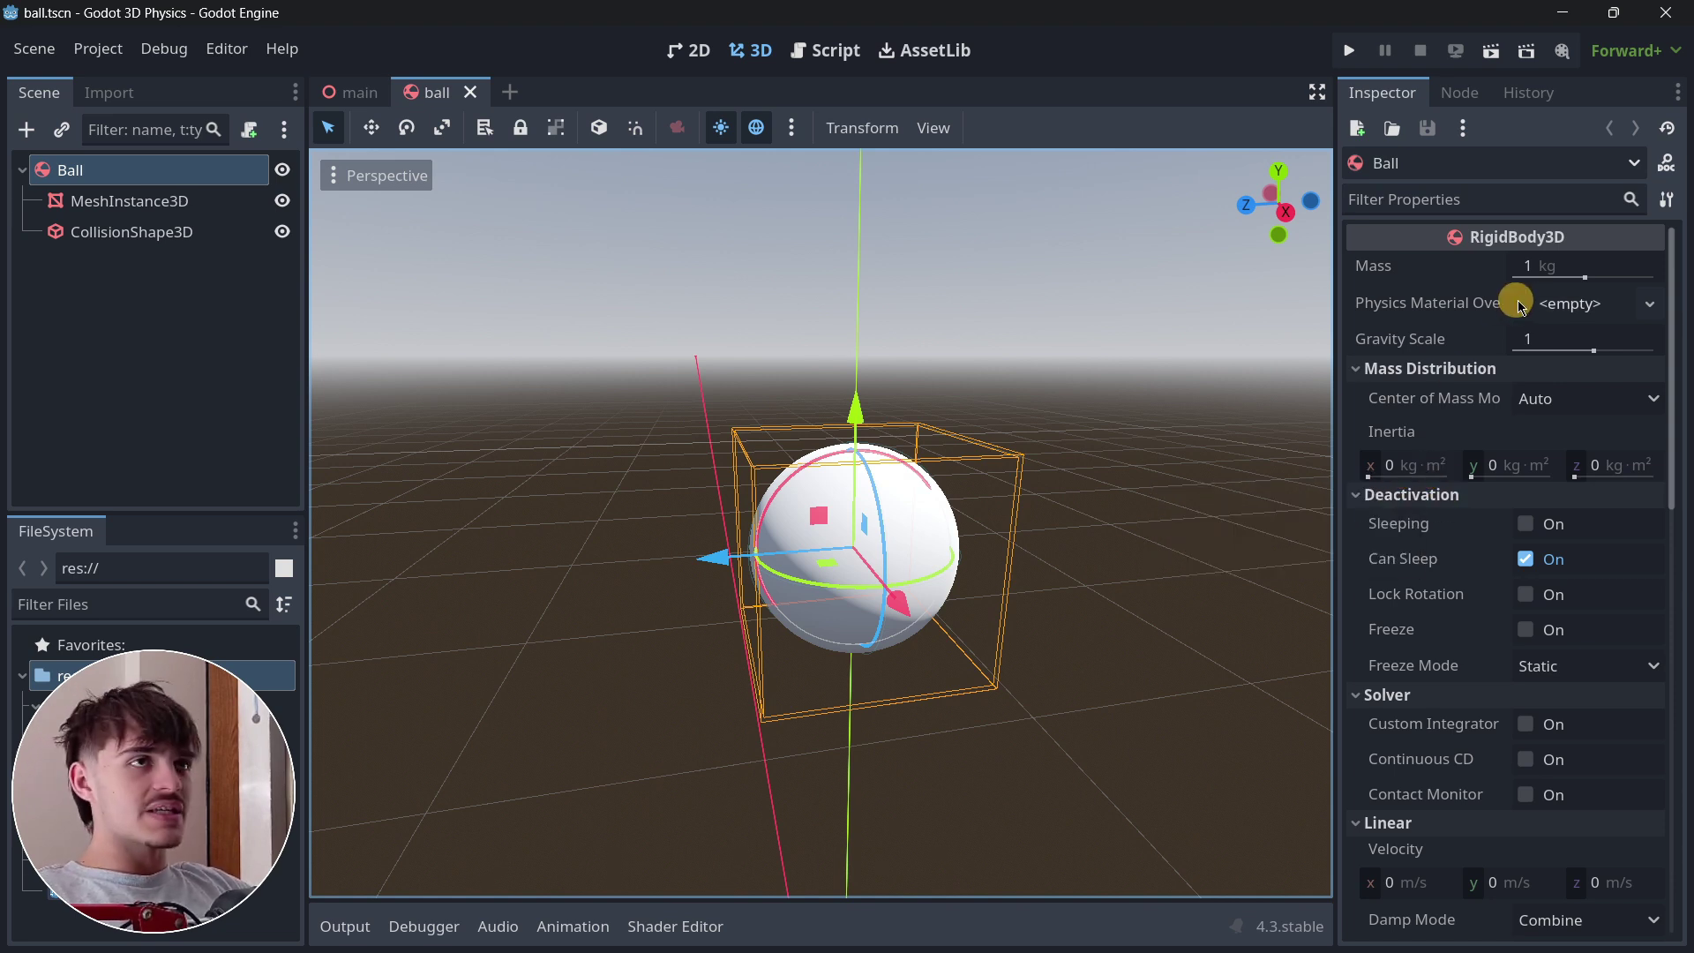
drag(1336, 310, 1345, 423)
scroll(1544, 410, down, 2)
scroll(1542, 415, down, 10)
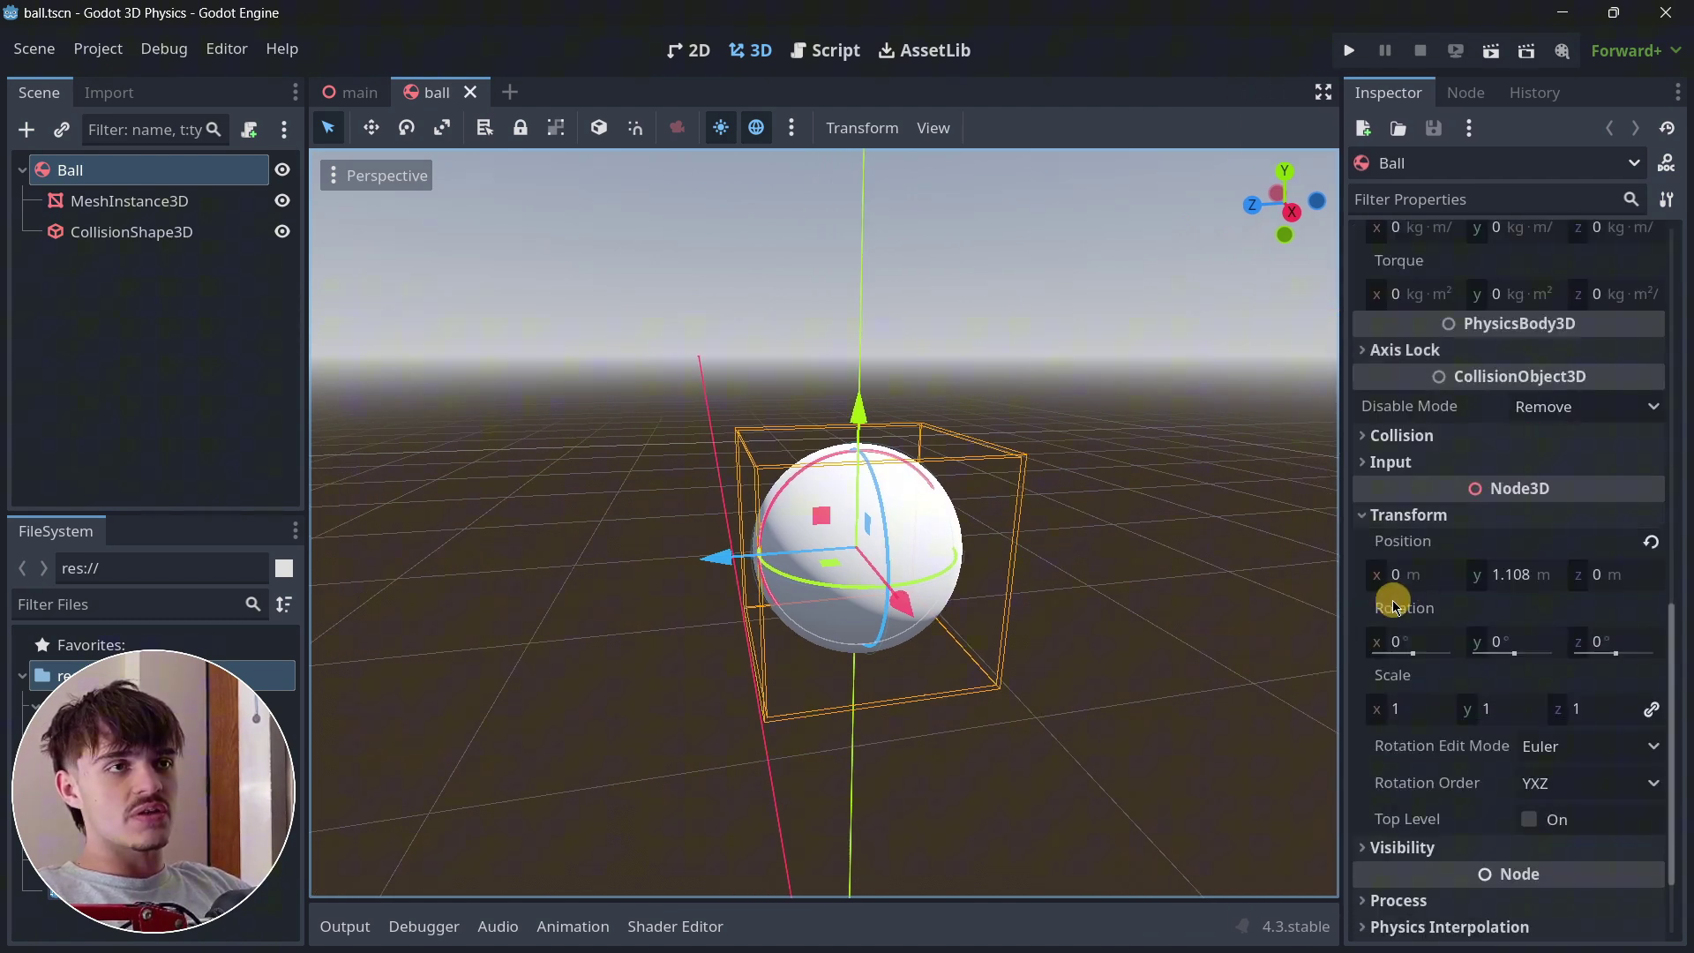
scroll(1412, 441, down, 3)
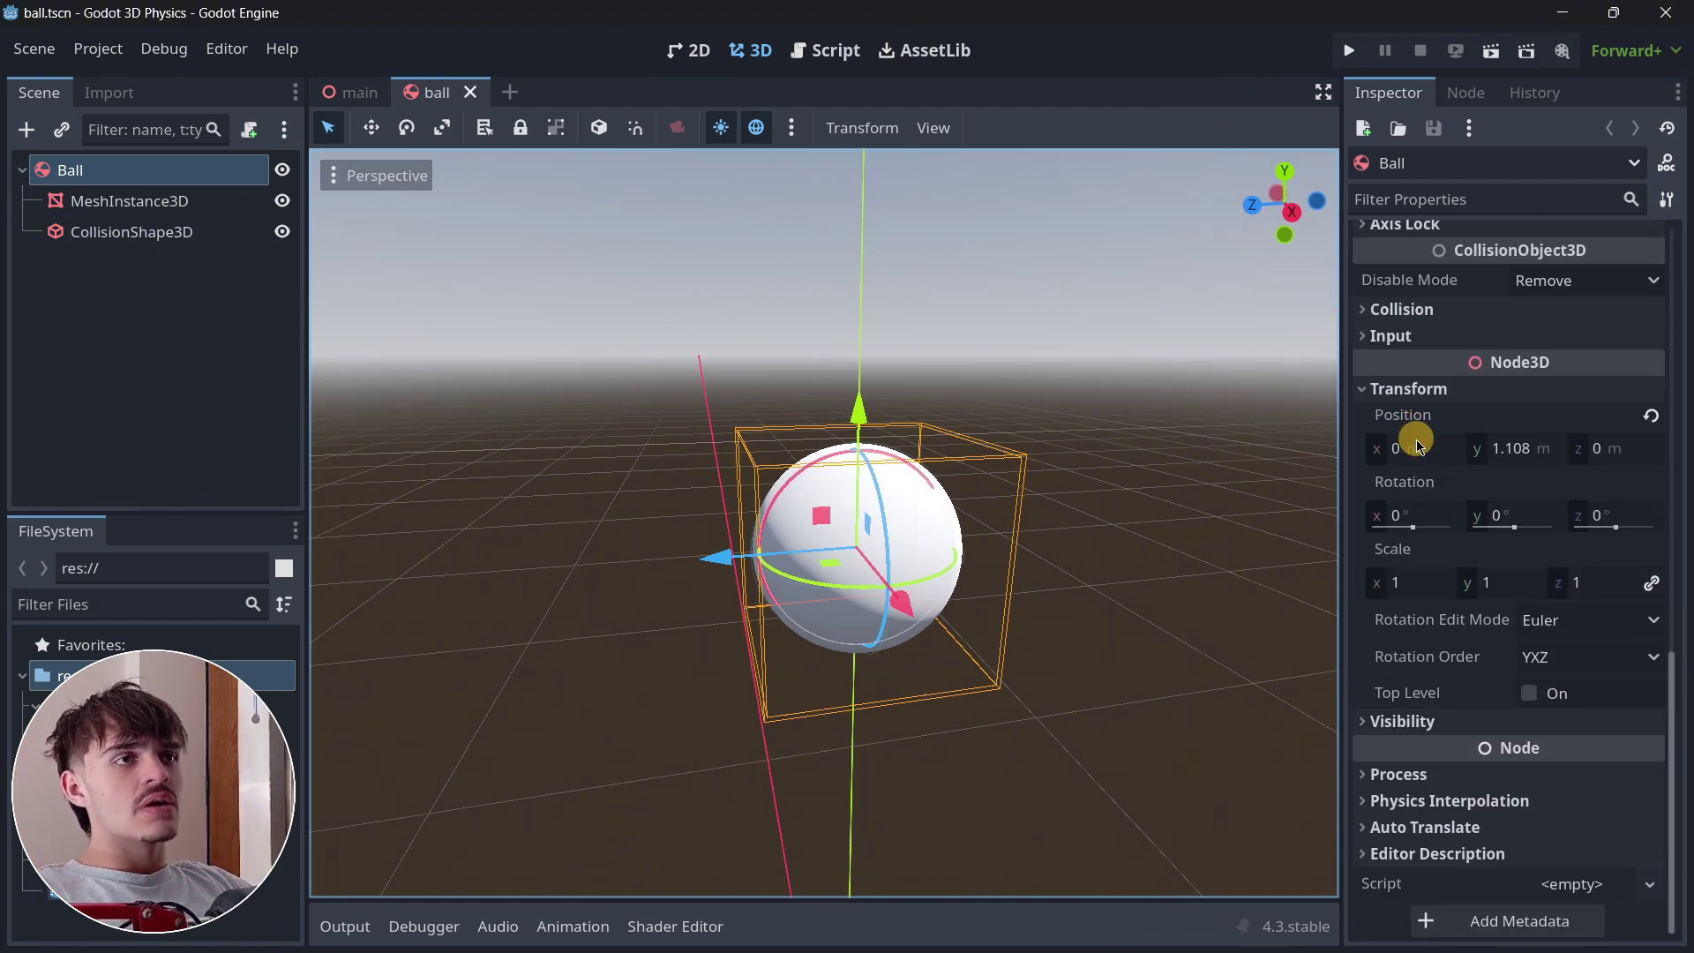
click(160, 210)
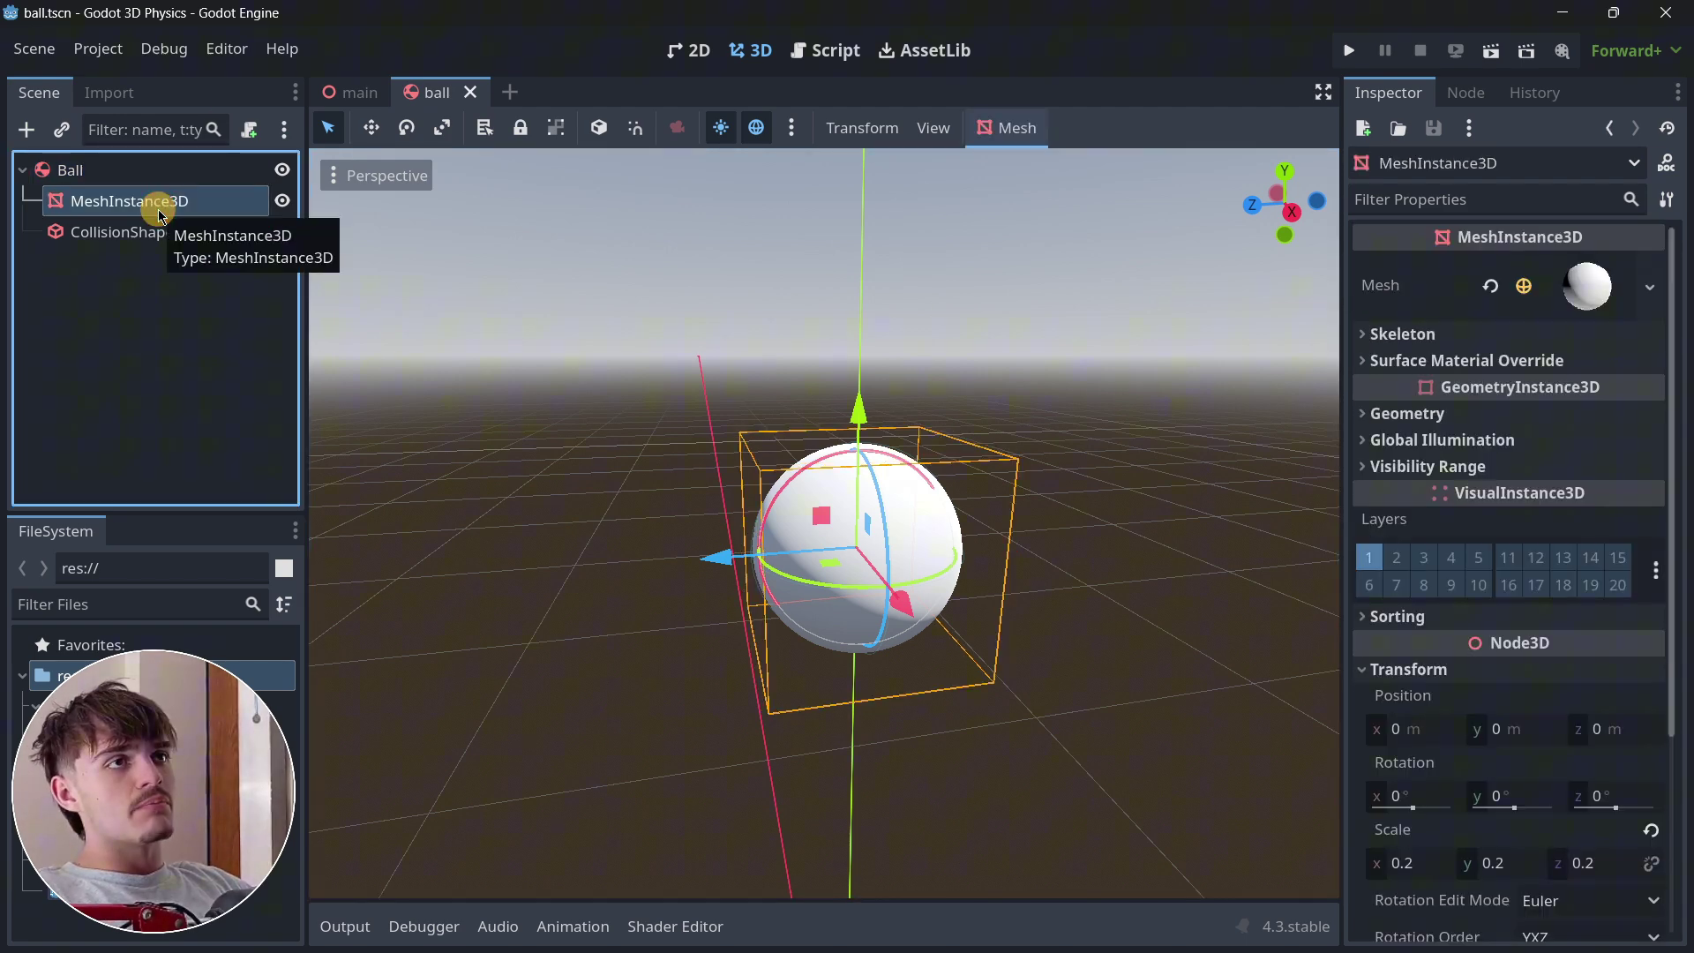
click(142, 231)
- Open the main scene's main.gd script and examine the spawn_rate variable and the spawn_ball() call in _process
click(362, 94)
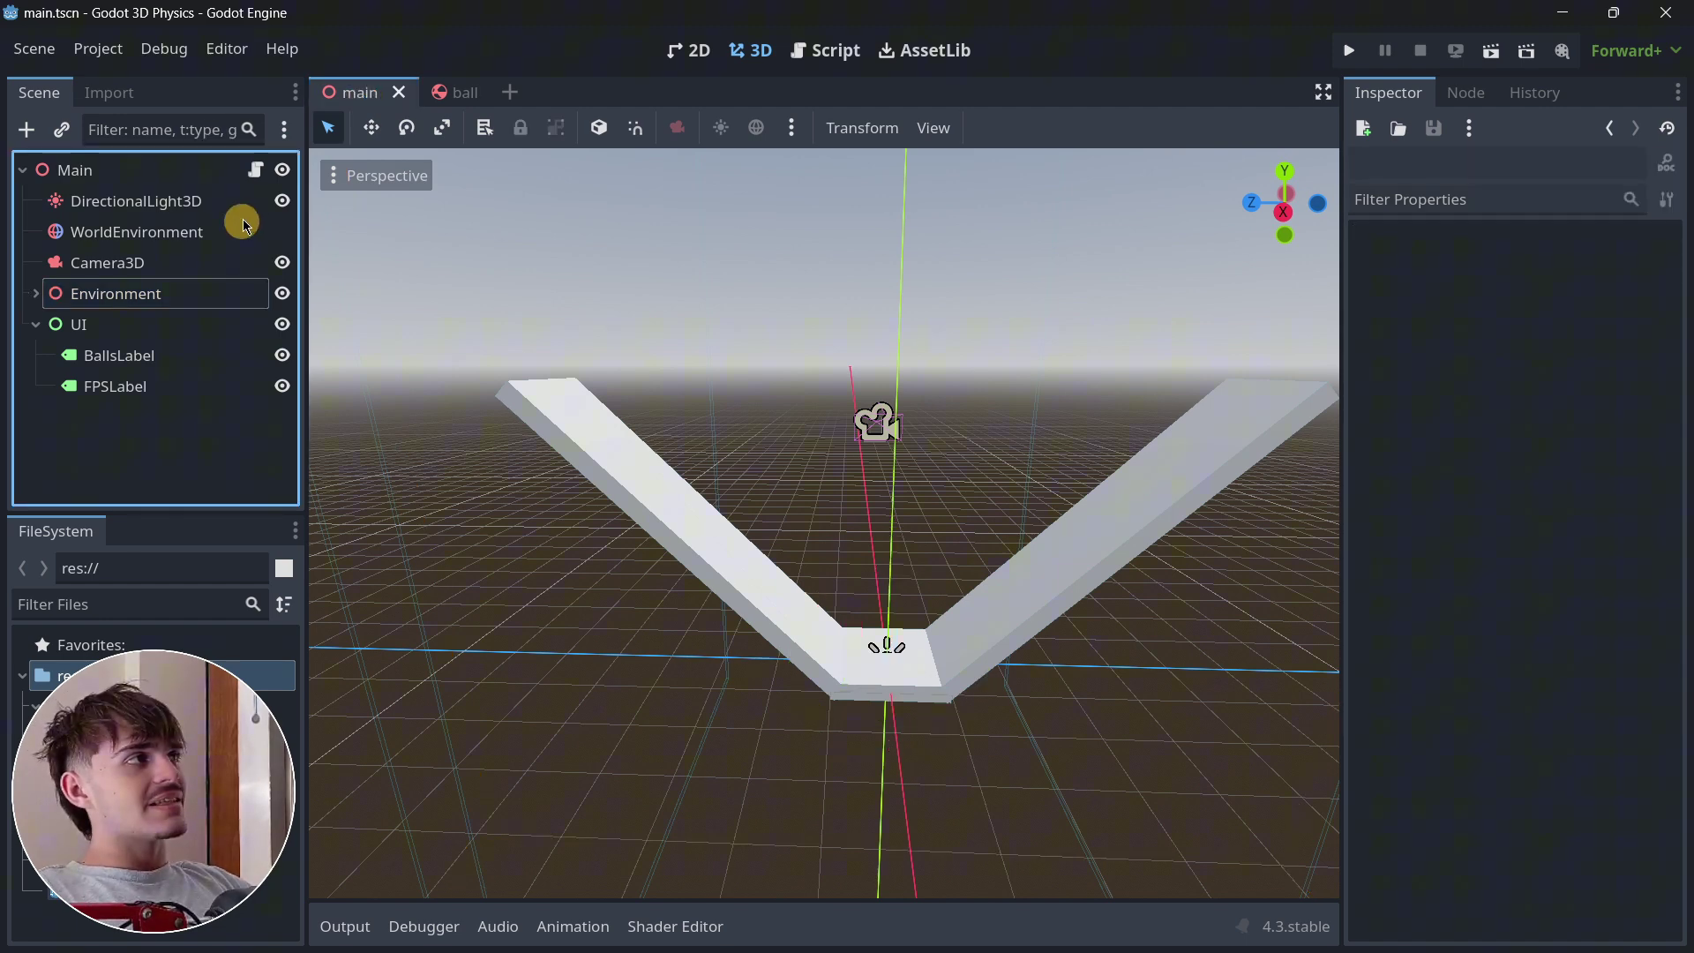
click(254, 168)
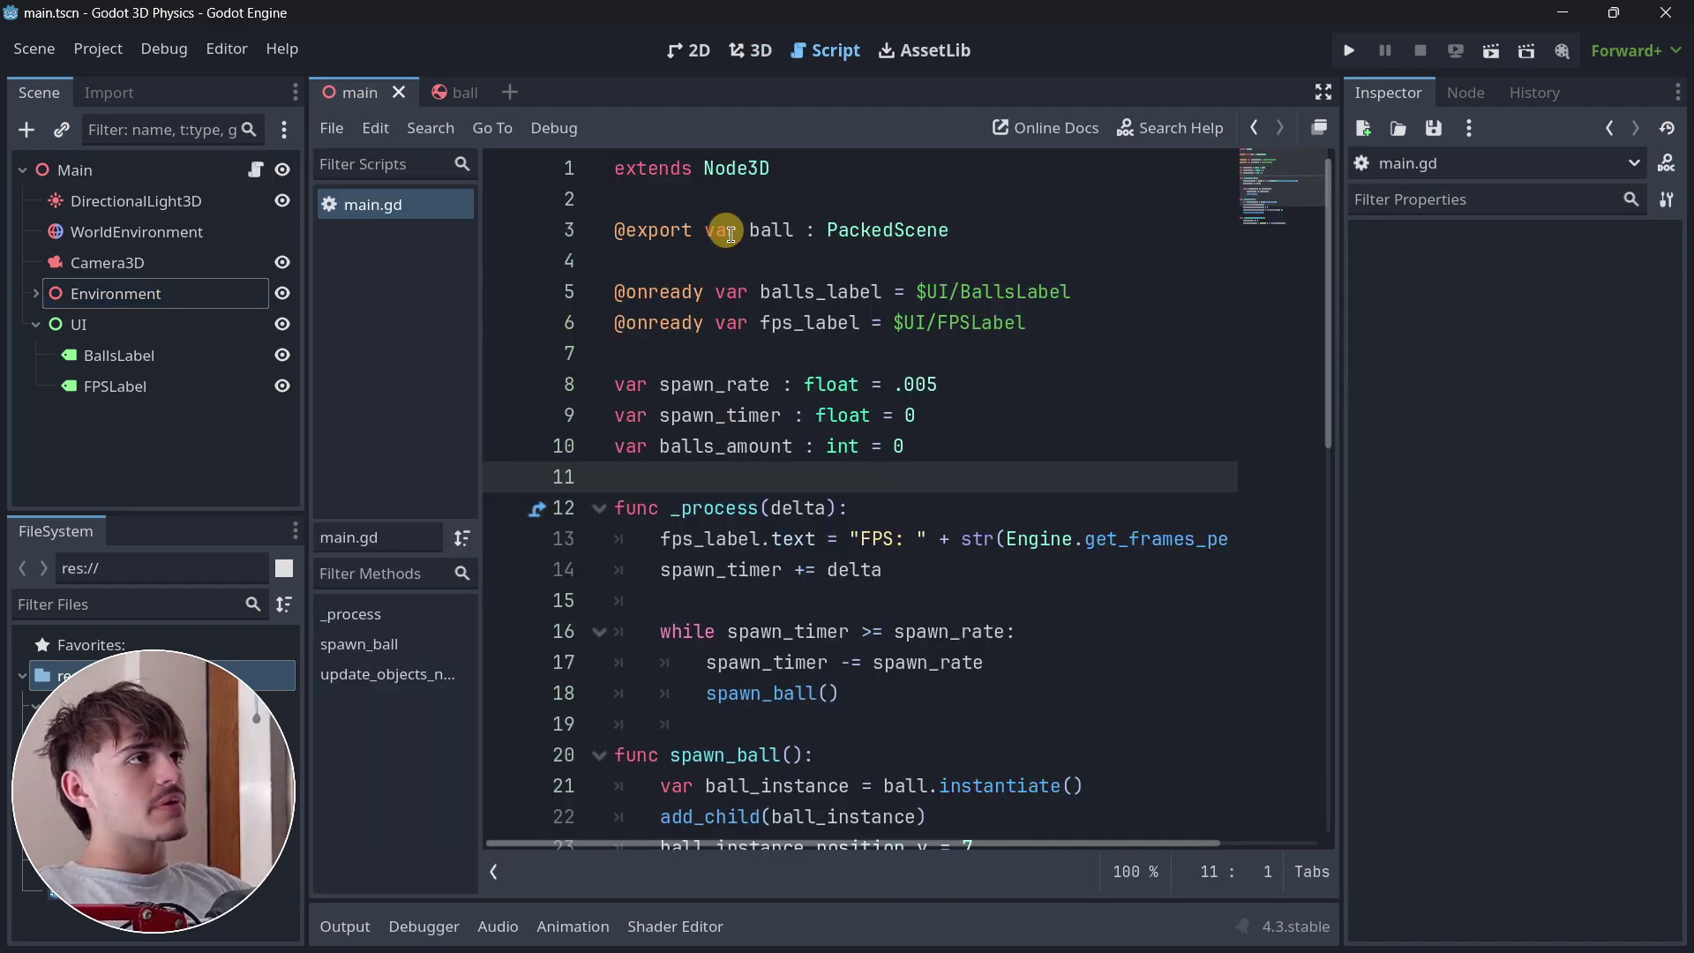
click(928, 385)
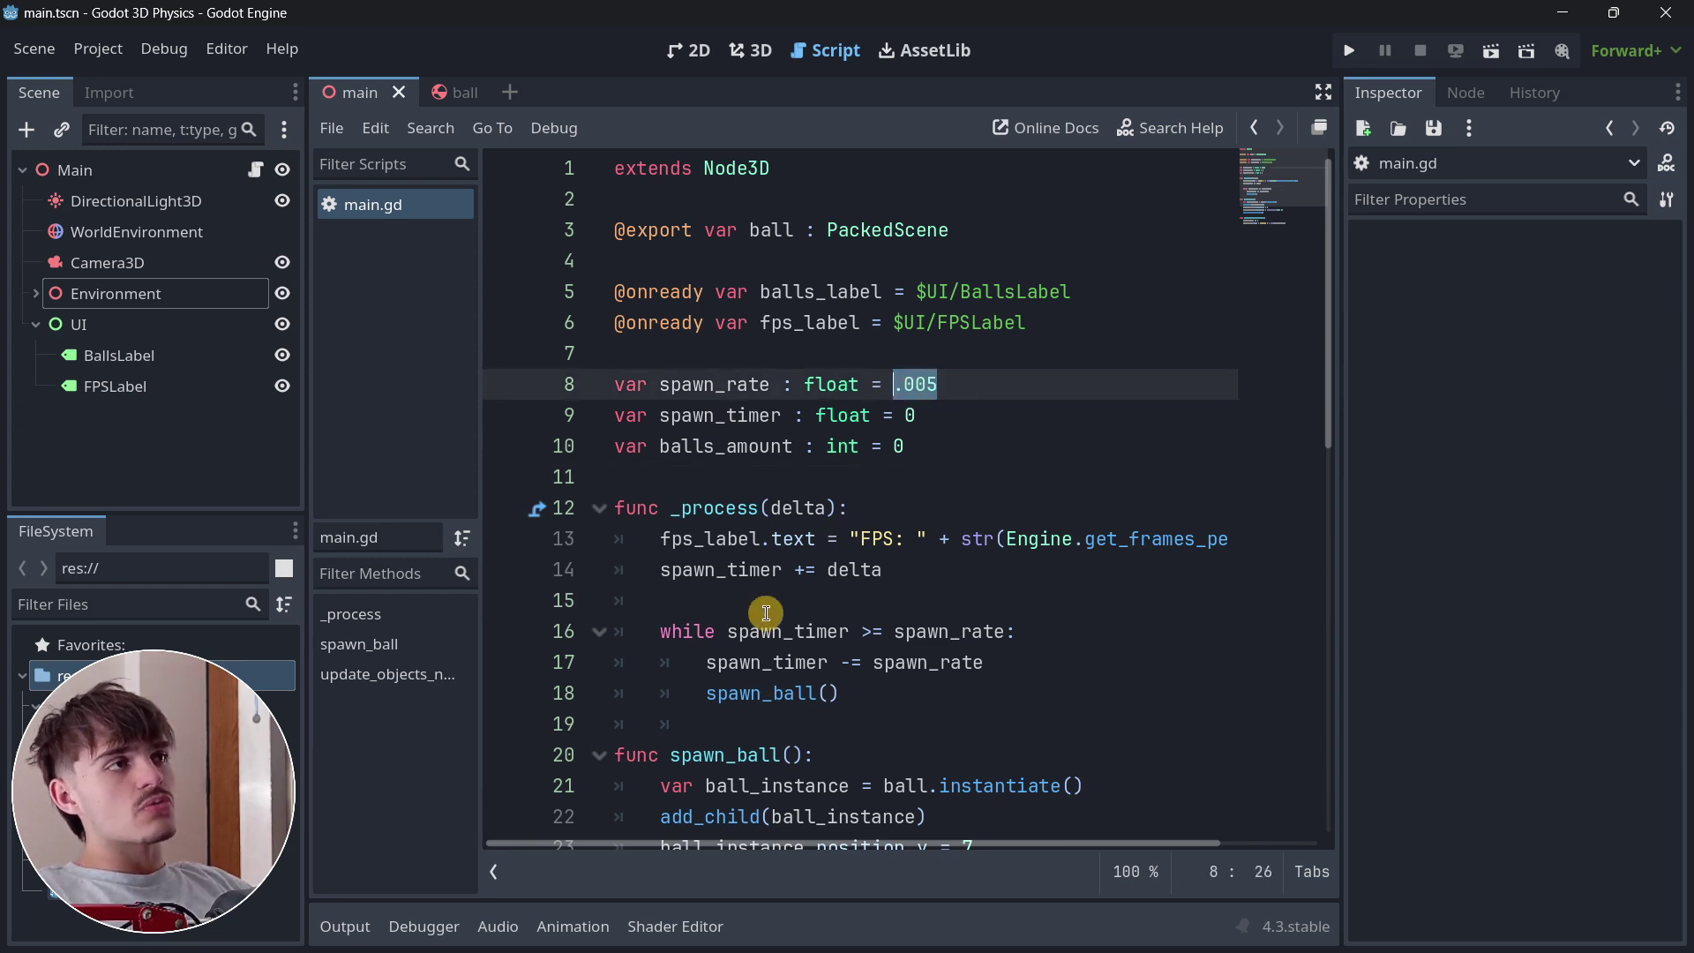
scroll(763, 479, down, 2)
click(858, 506)
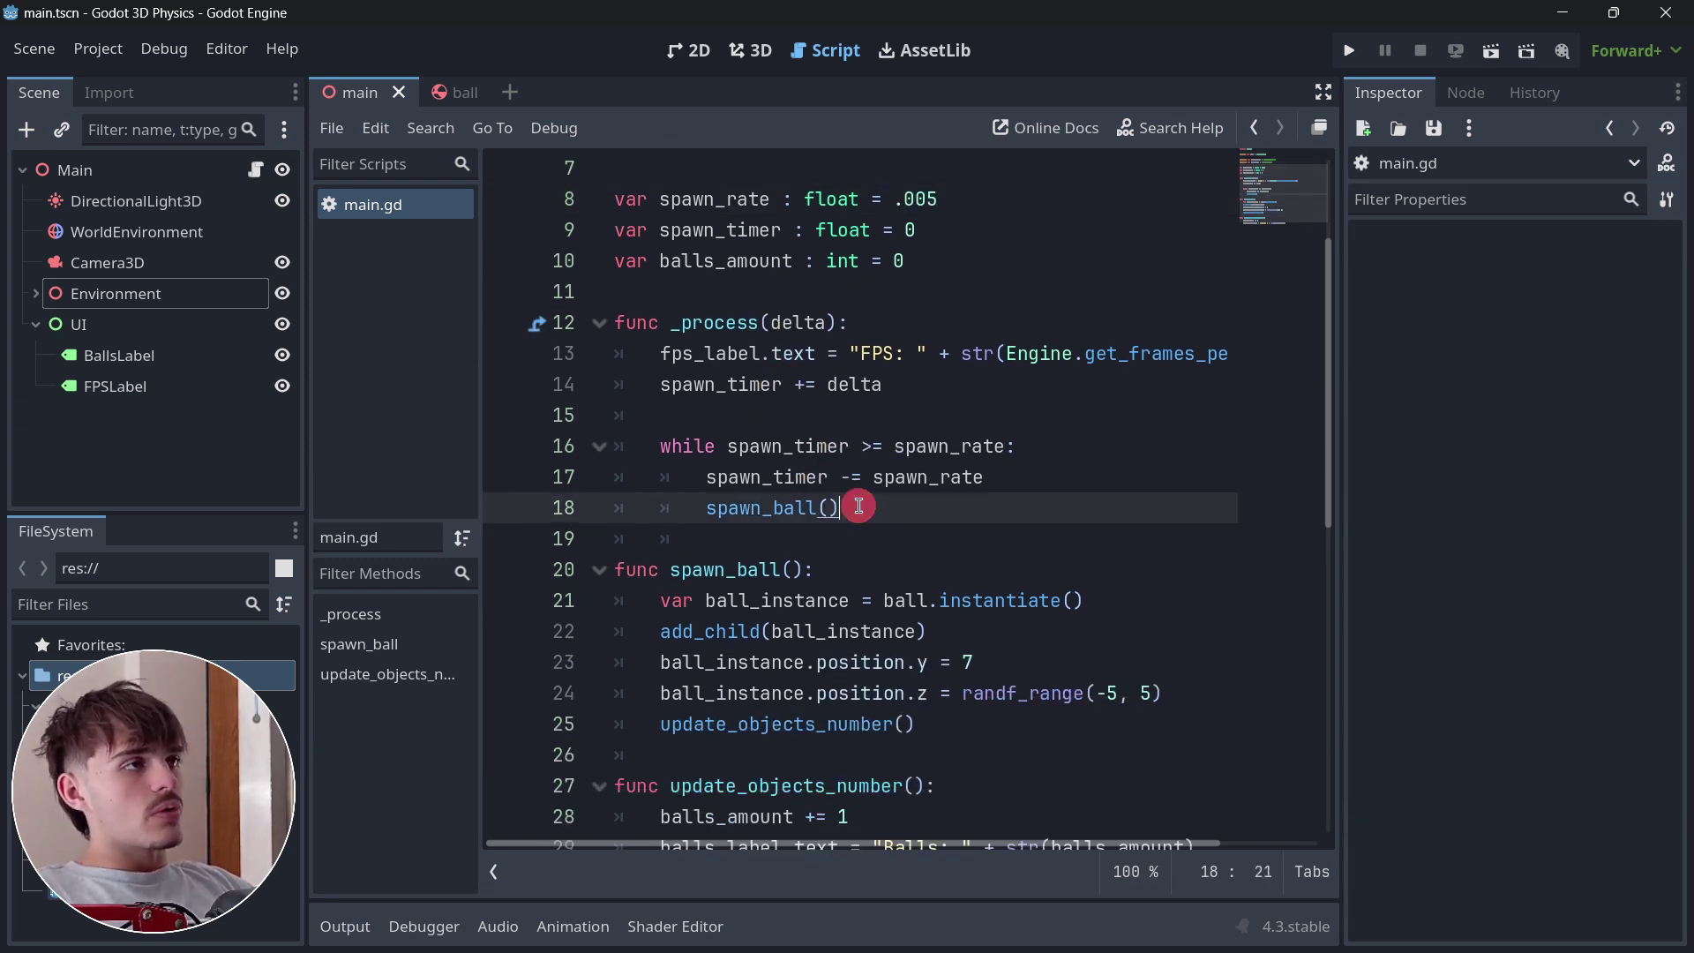
drag(859, 505, 697, 513)
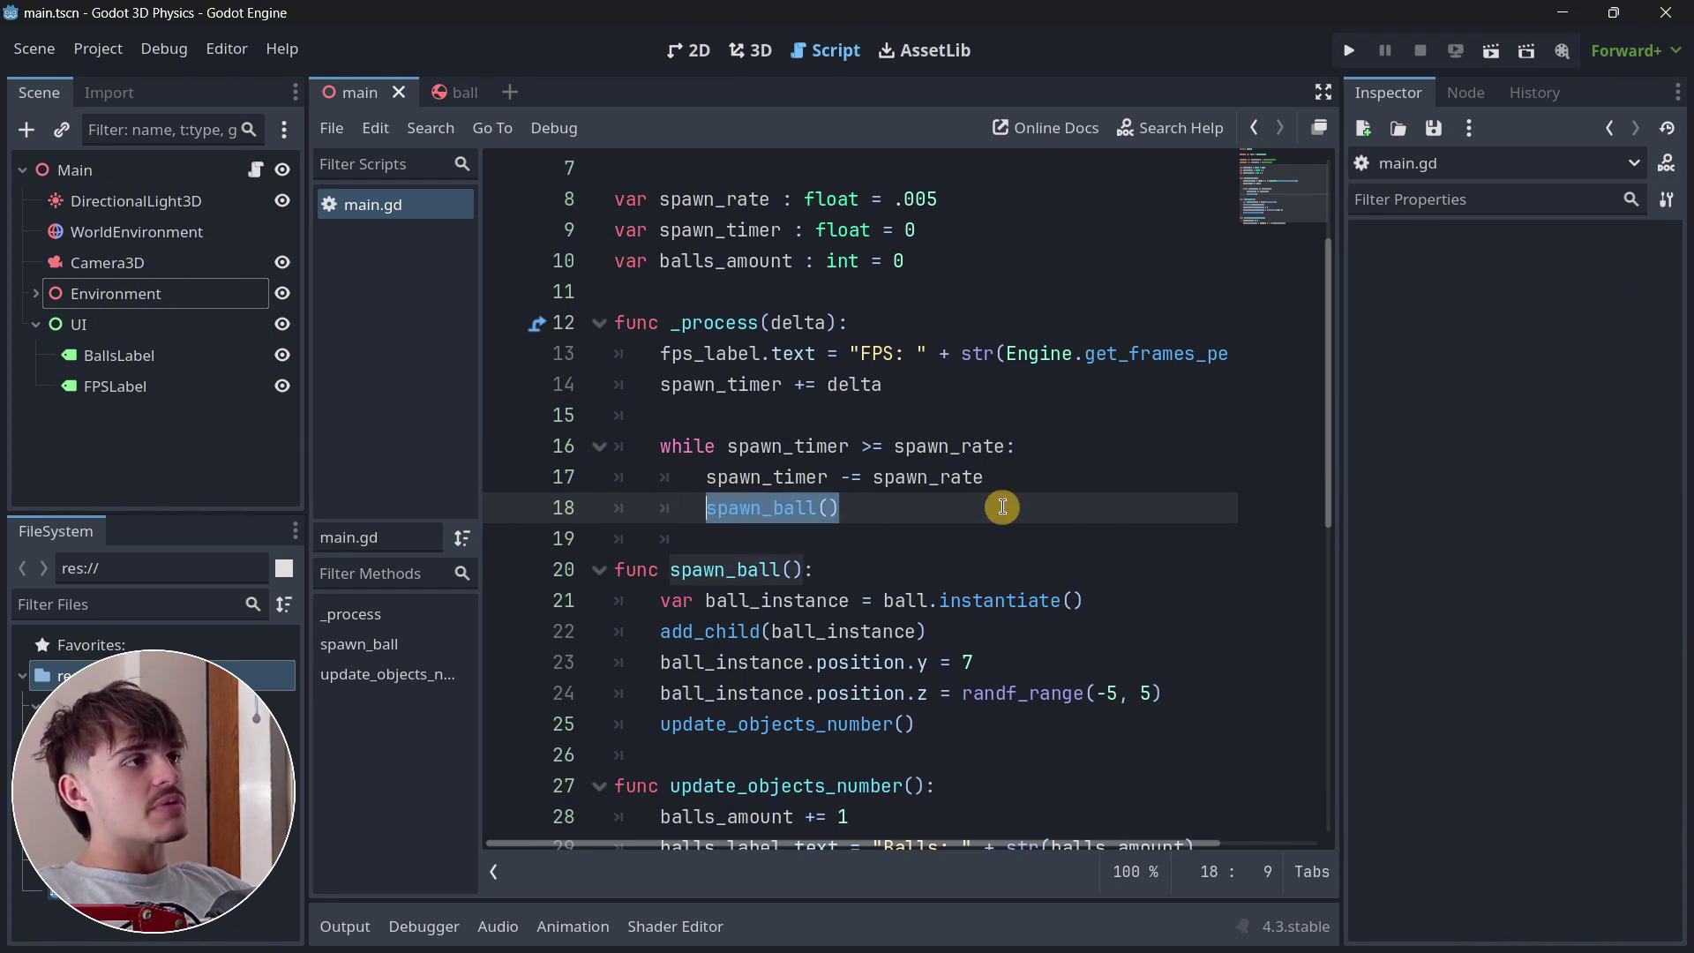
- Examine the update_objects_number() call in spawn_ball and the function that updates the balls label
scroll(995, 509, down, 2)
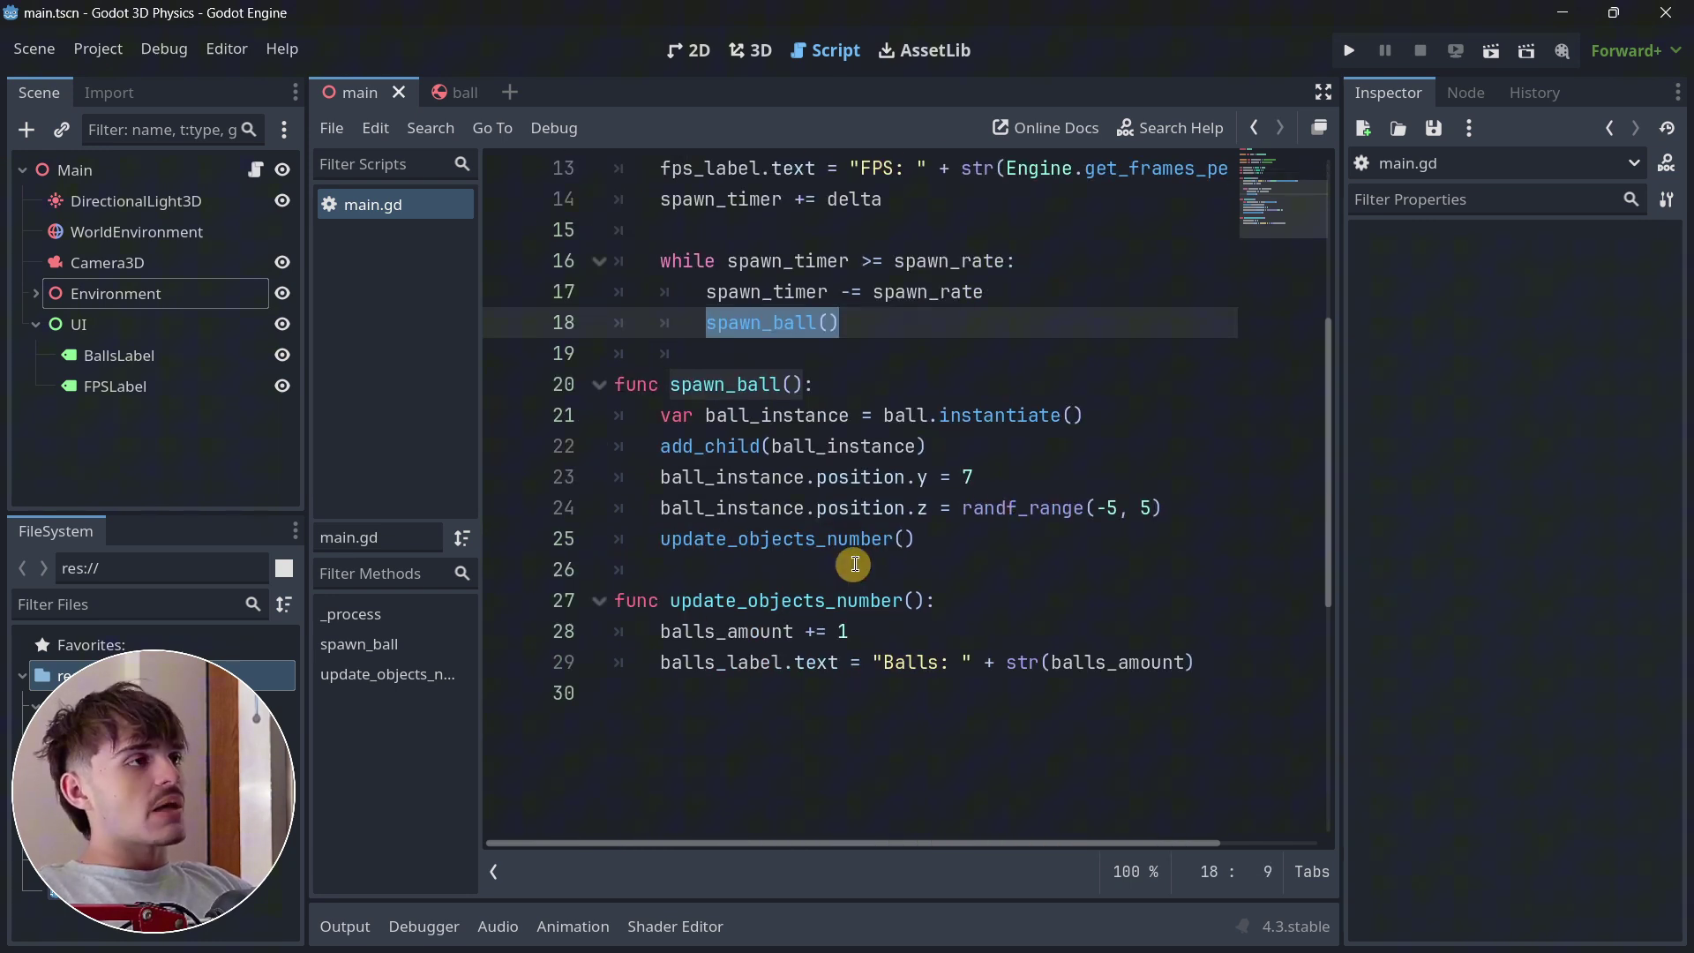
drag(946, 539, 476, 548)
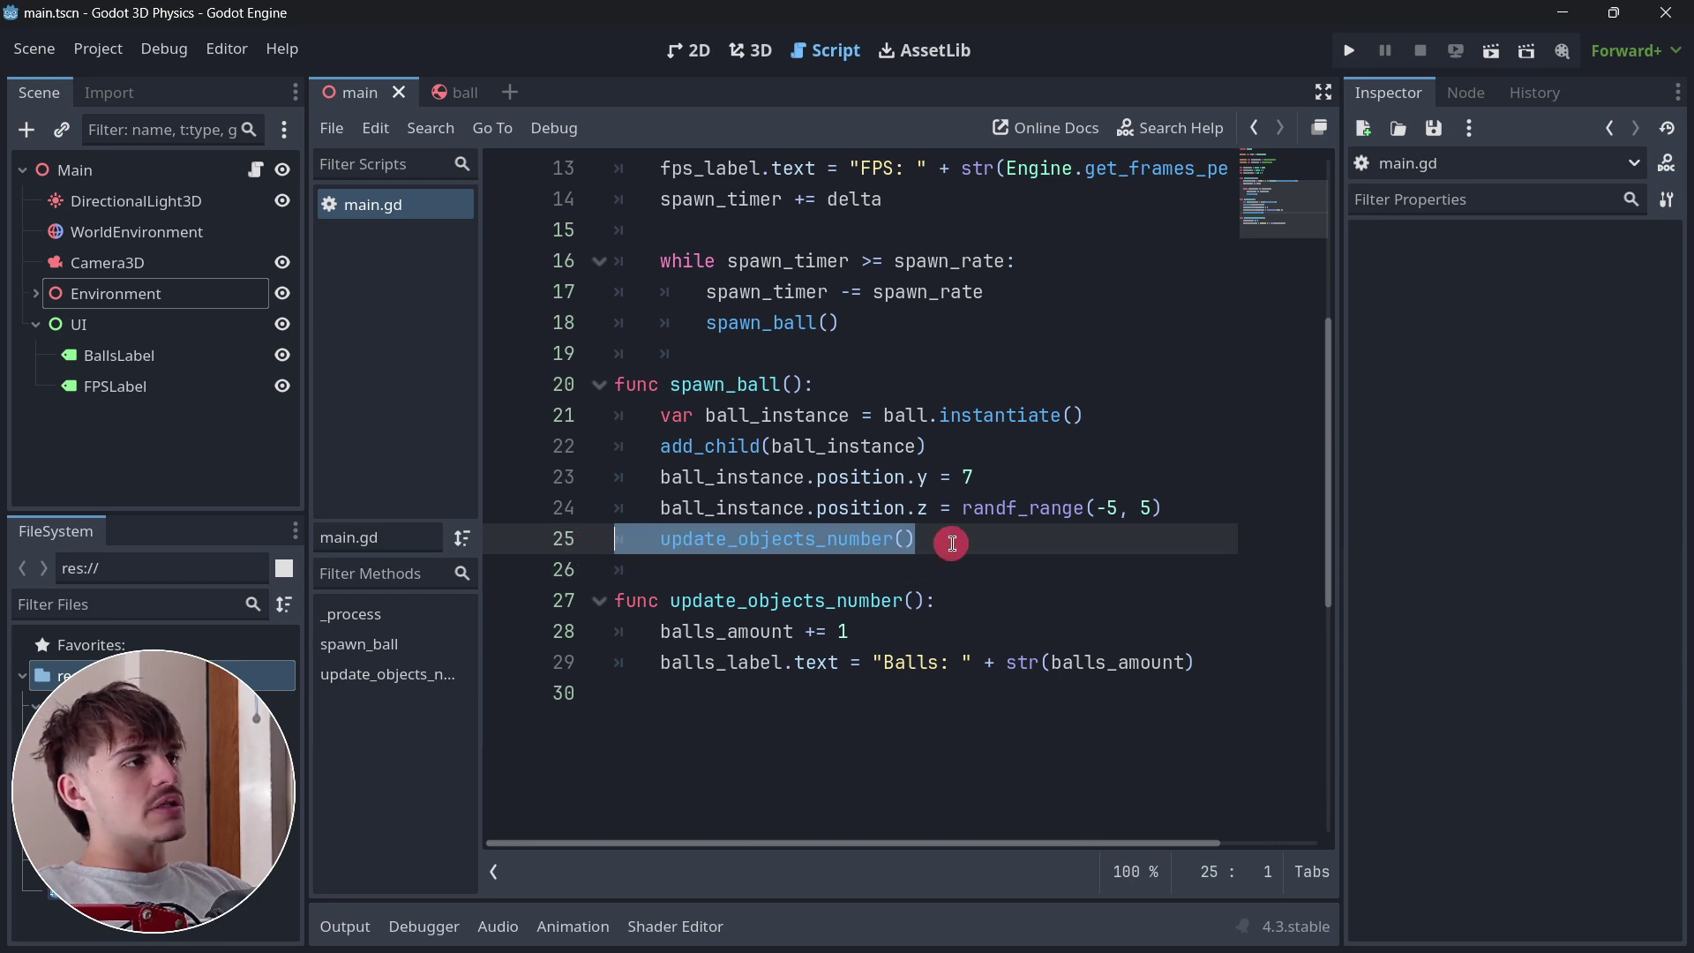
click(945, 541)
drag(1200, 662, 597, 609)
click(785, 632)
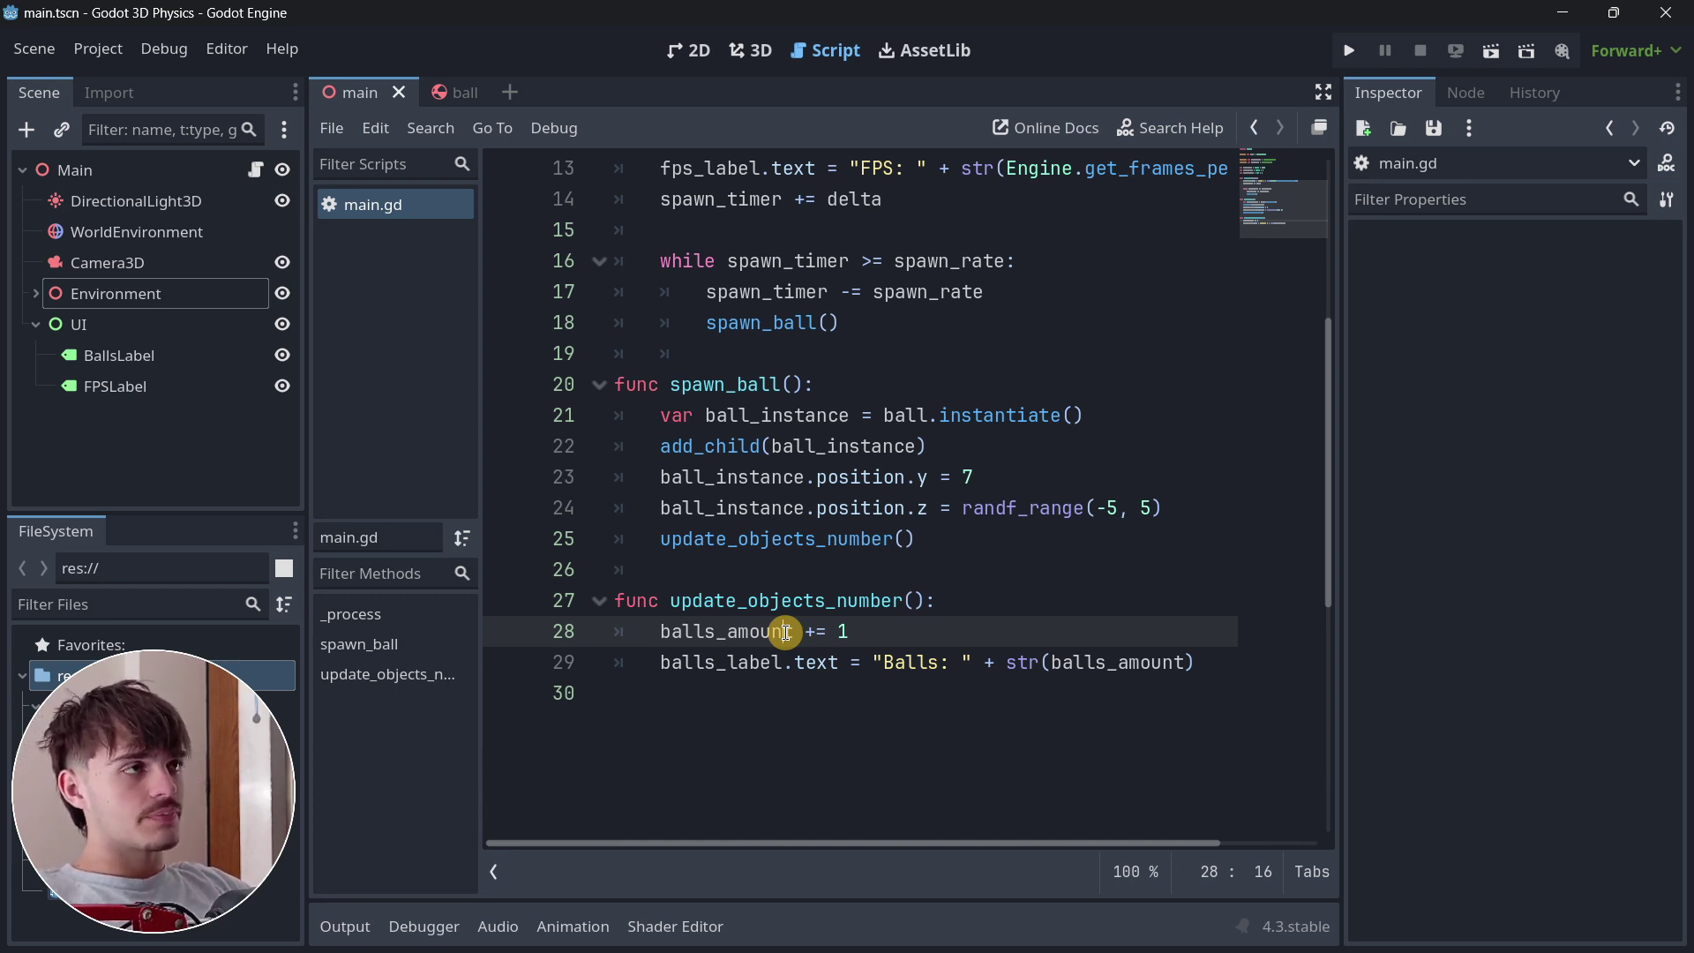
- View the project's Windows Desktop export preset, close the export settings and return to the main.gd code
click(97, 48)
click(124, 156)
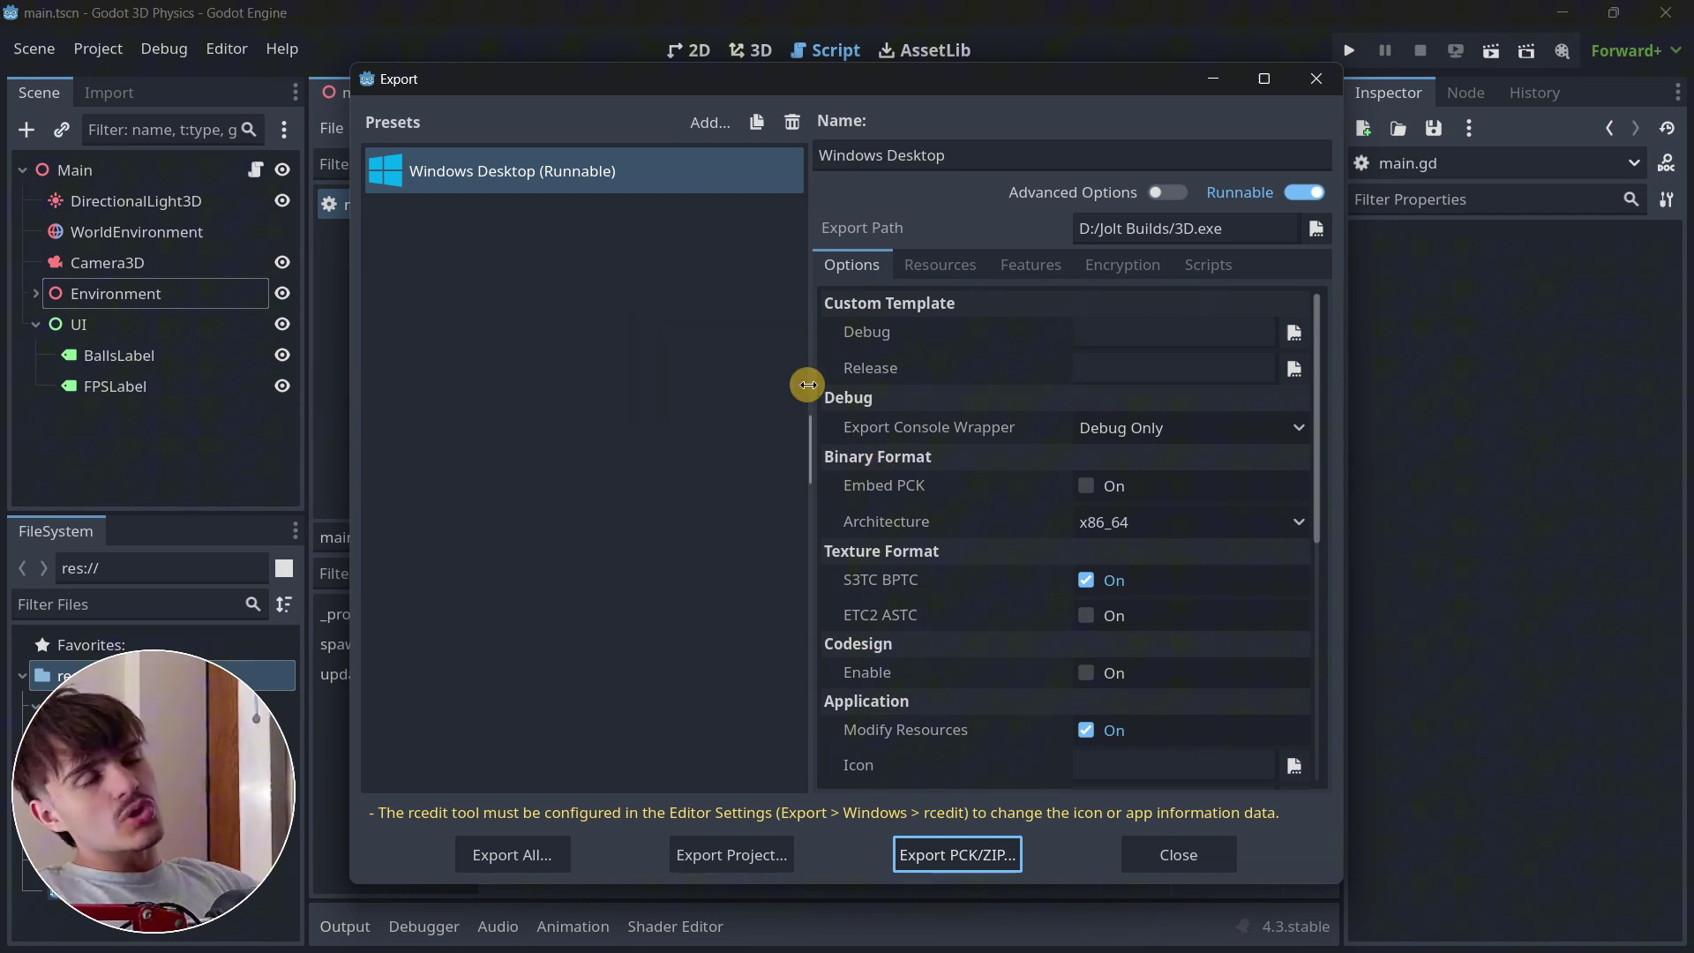
click(1161, 842)
click(783, 447)
scroll(753, 382, up, 1)
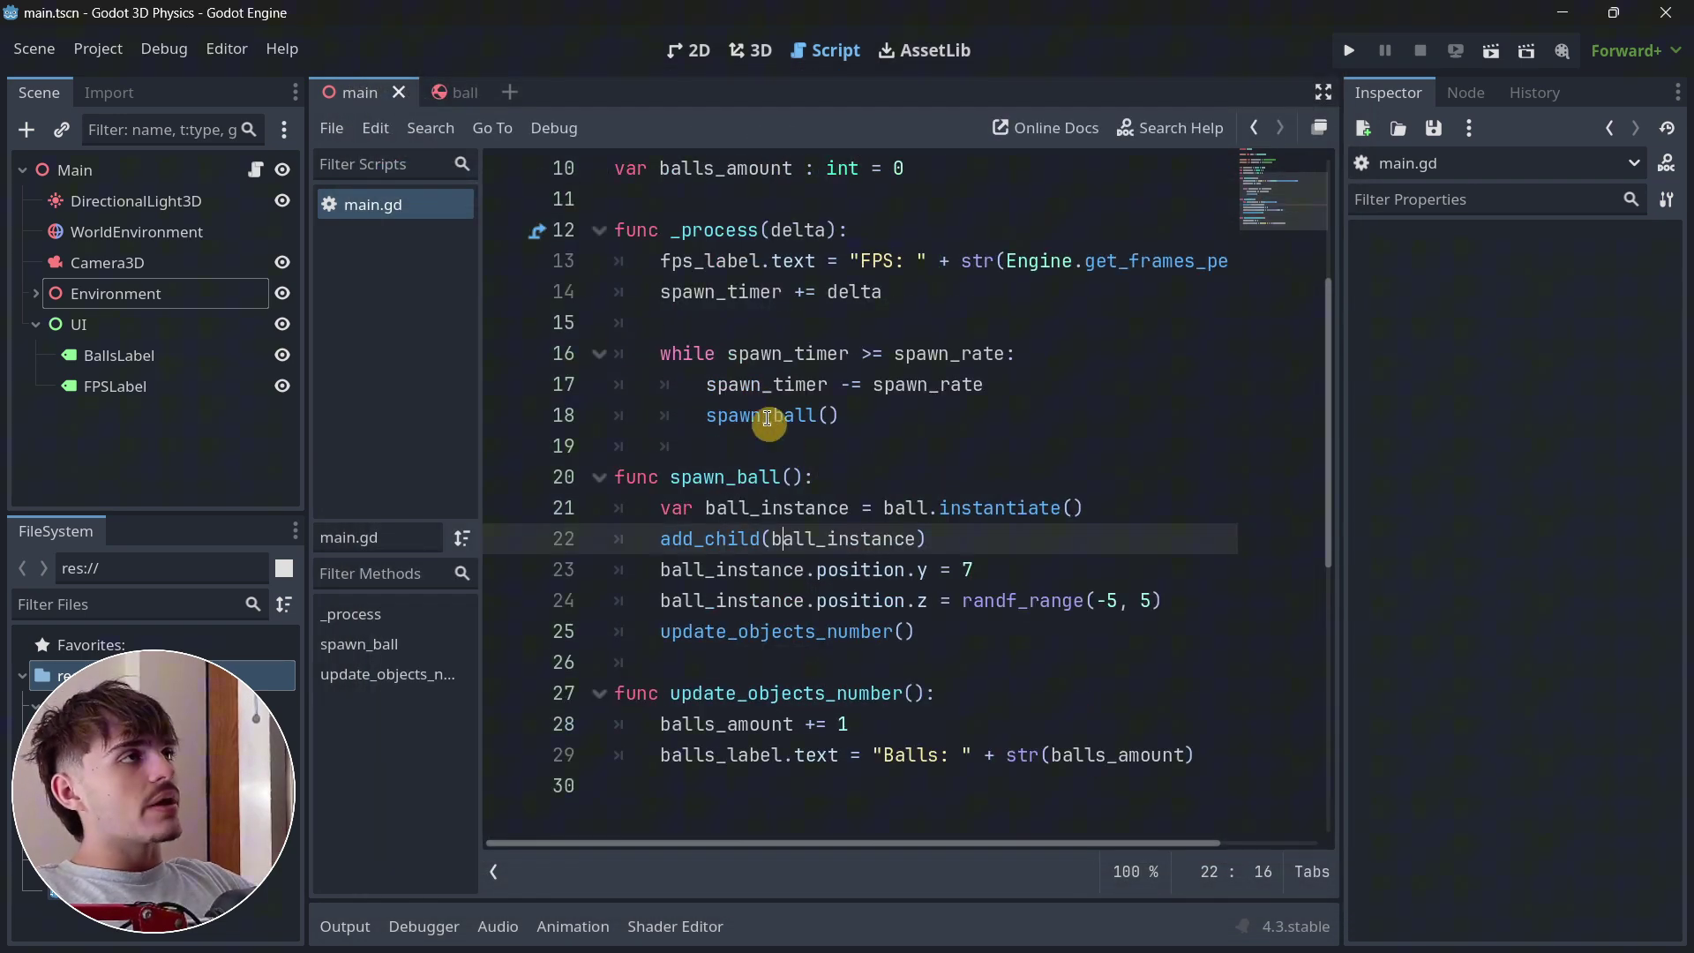
- Switch to the Godot 2D Physics project and examine the main scene's walls, markers and Balls and FPS labels
click(690, 50)
scroll(908, 461, down, 6)
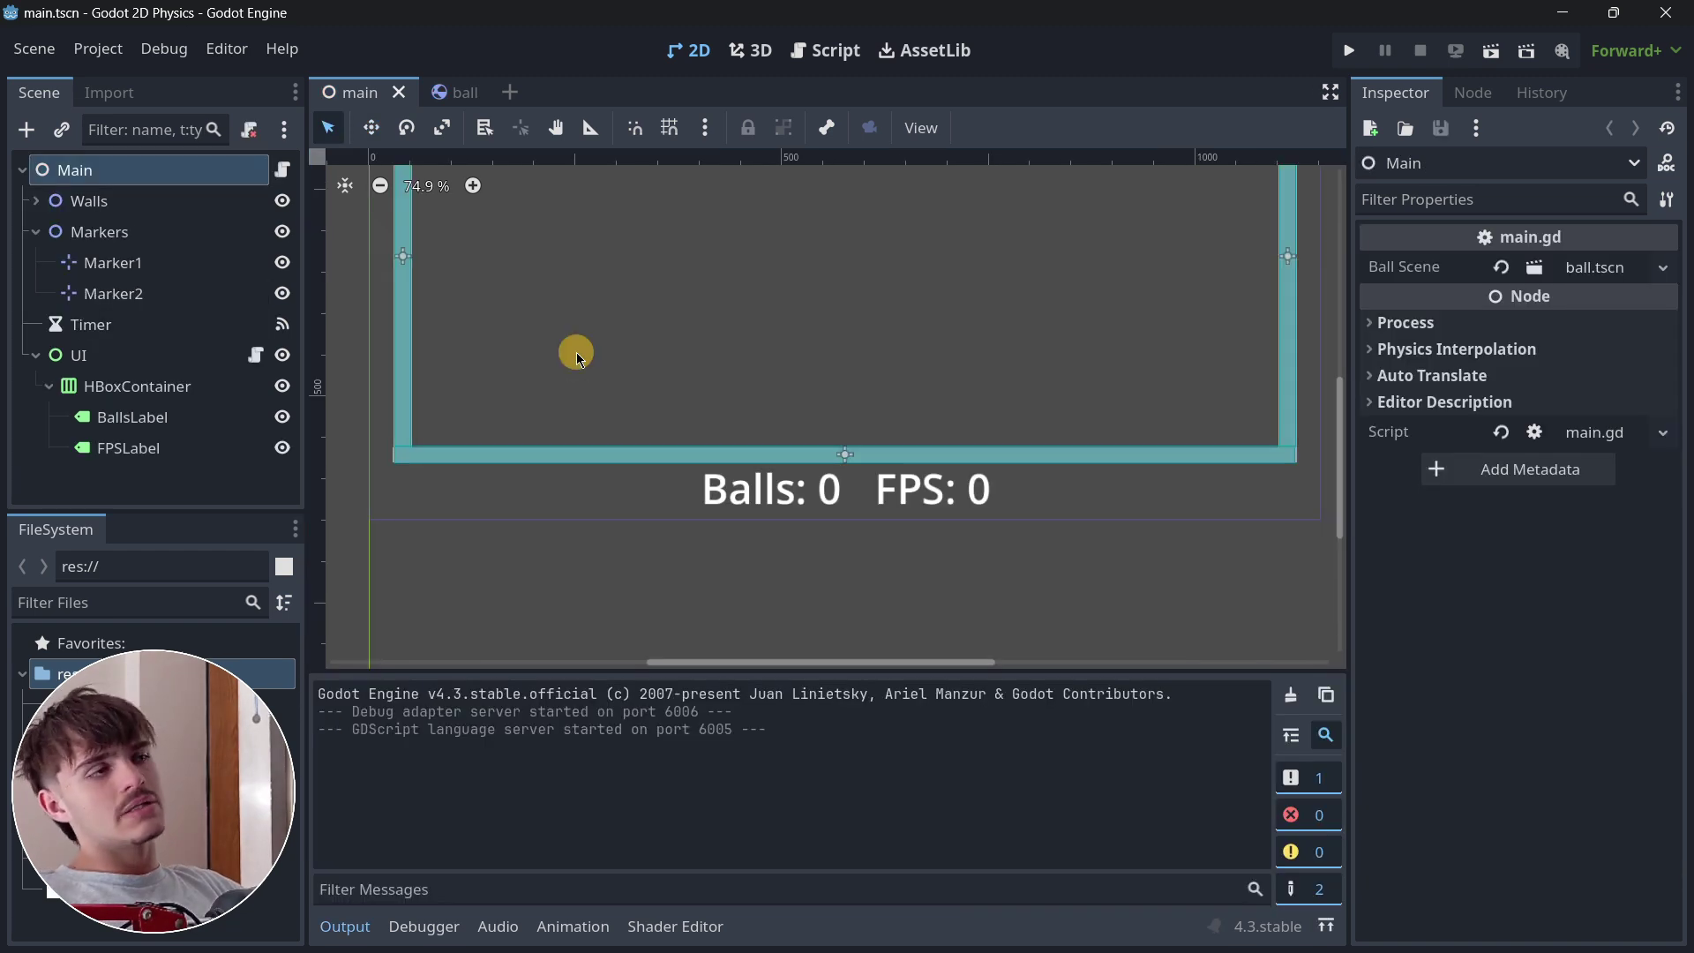
scroll(737, 278, down, 3)
middle_drag(730, 272, 803, 410)
scroll(805, 401, up, 1)
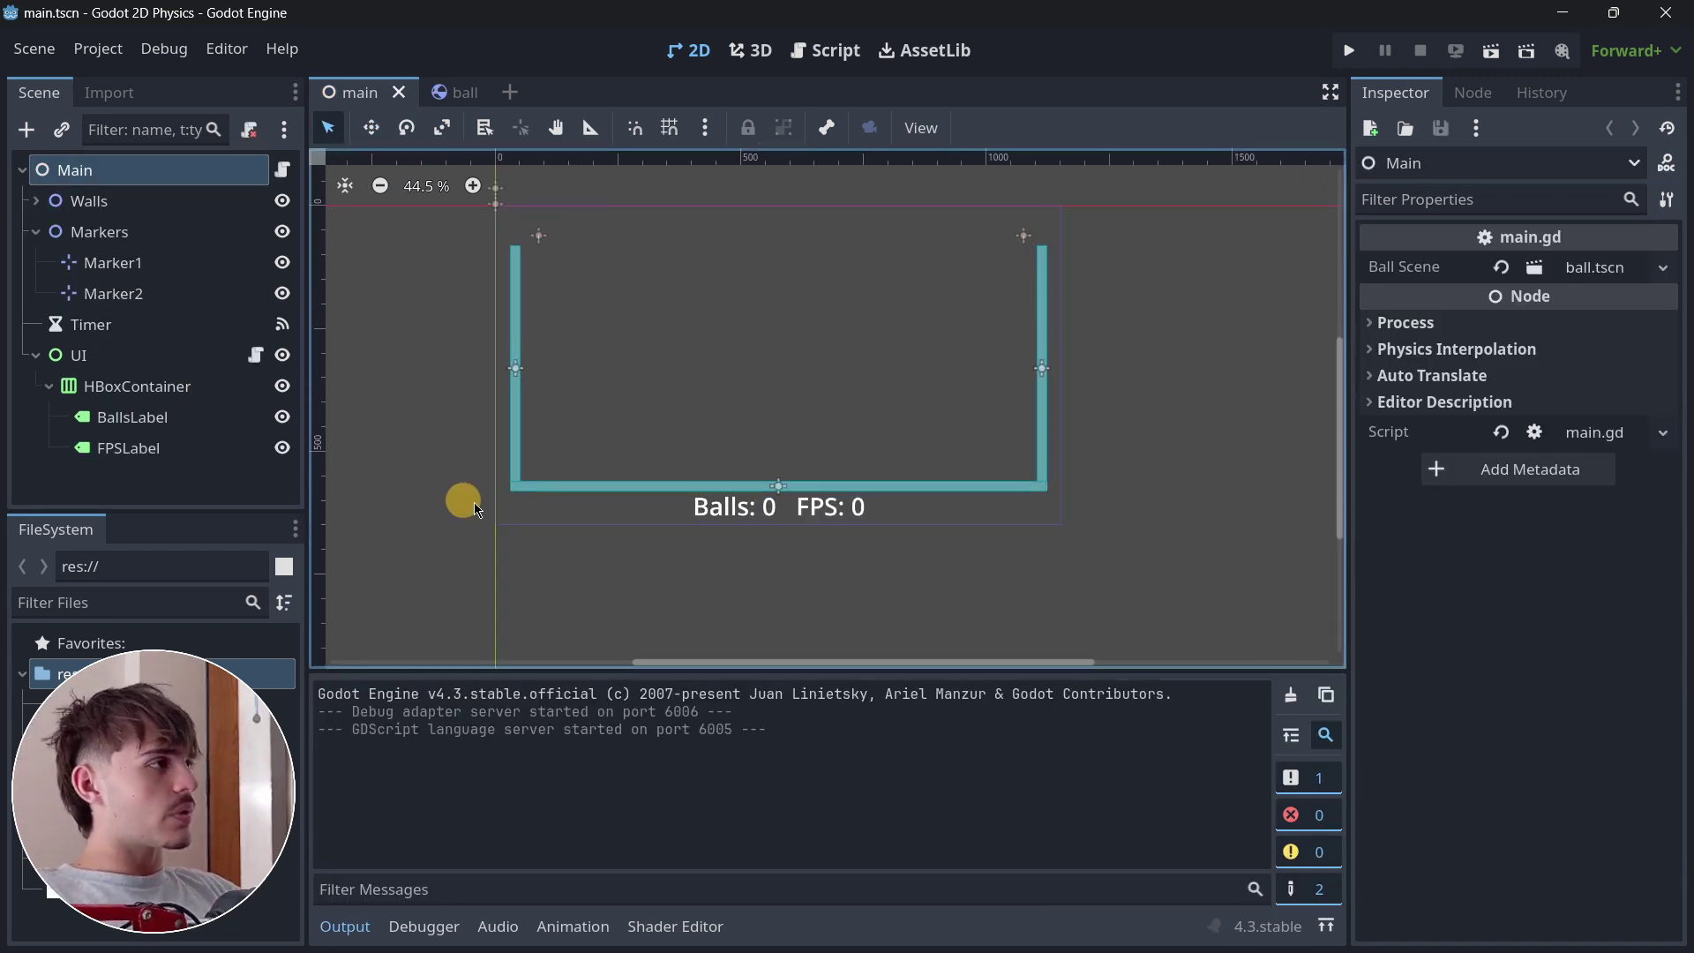
scroll(847, 496, up, 5)
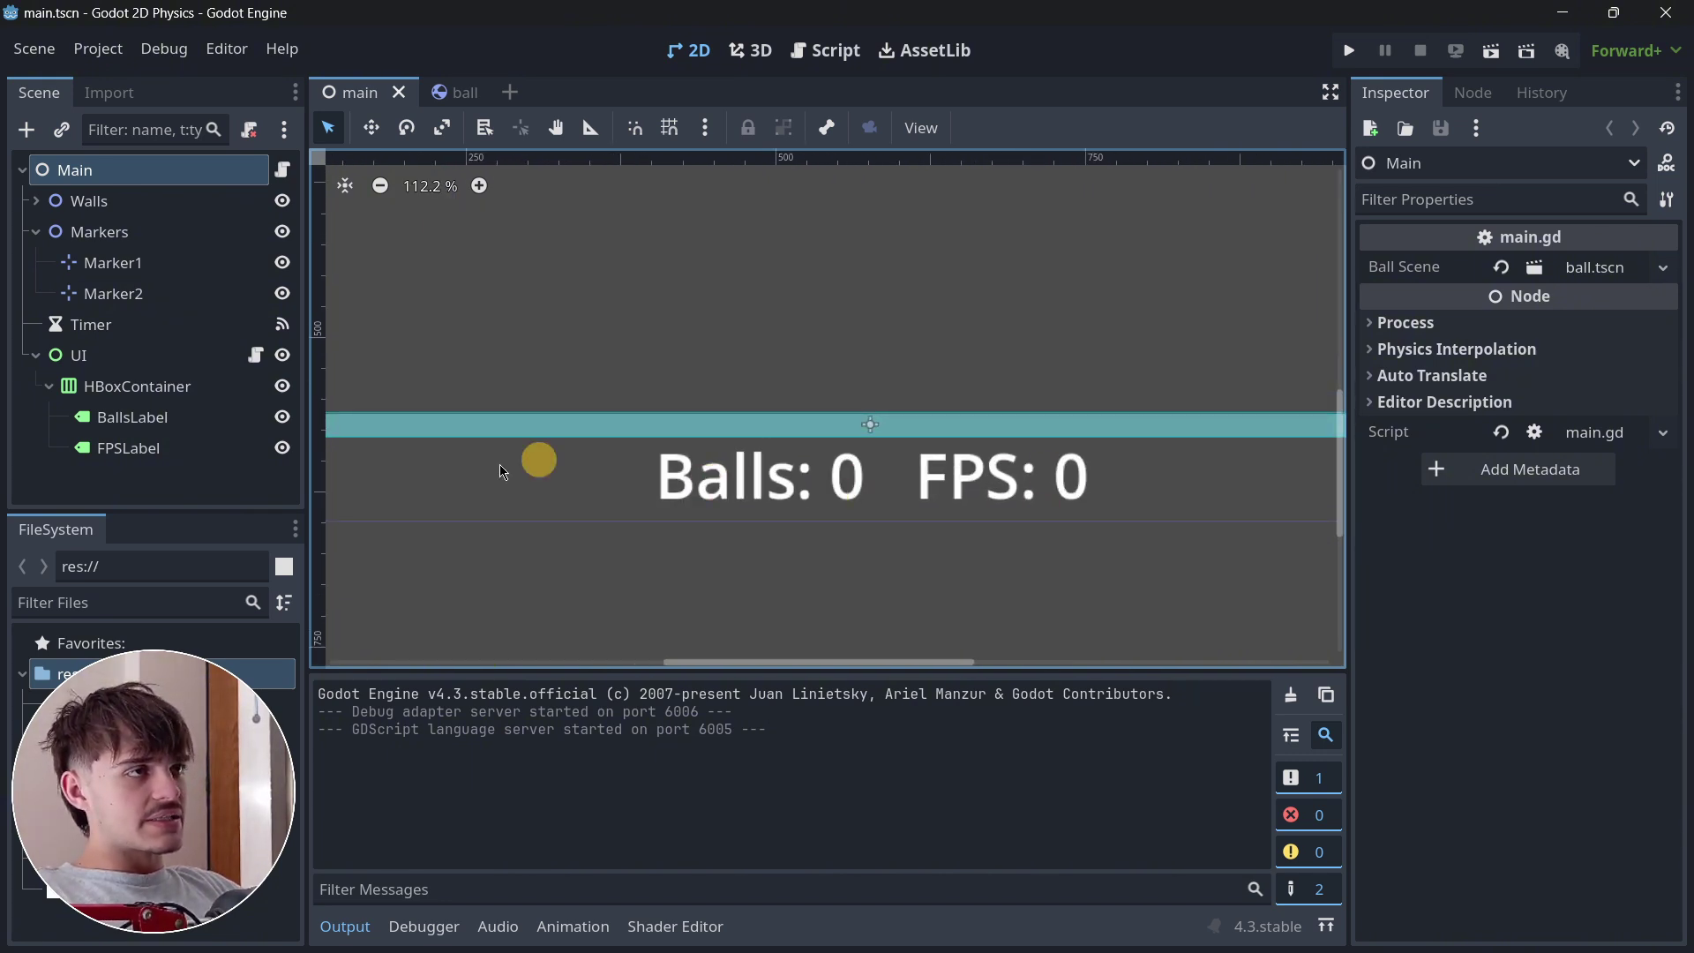
middle_drag(669, 329, 733, 415)
scroll(765, 388, down, 6)
scroll(733, 416, up, 1)
scroll(468, 318, up, 1)
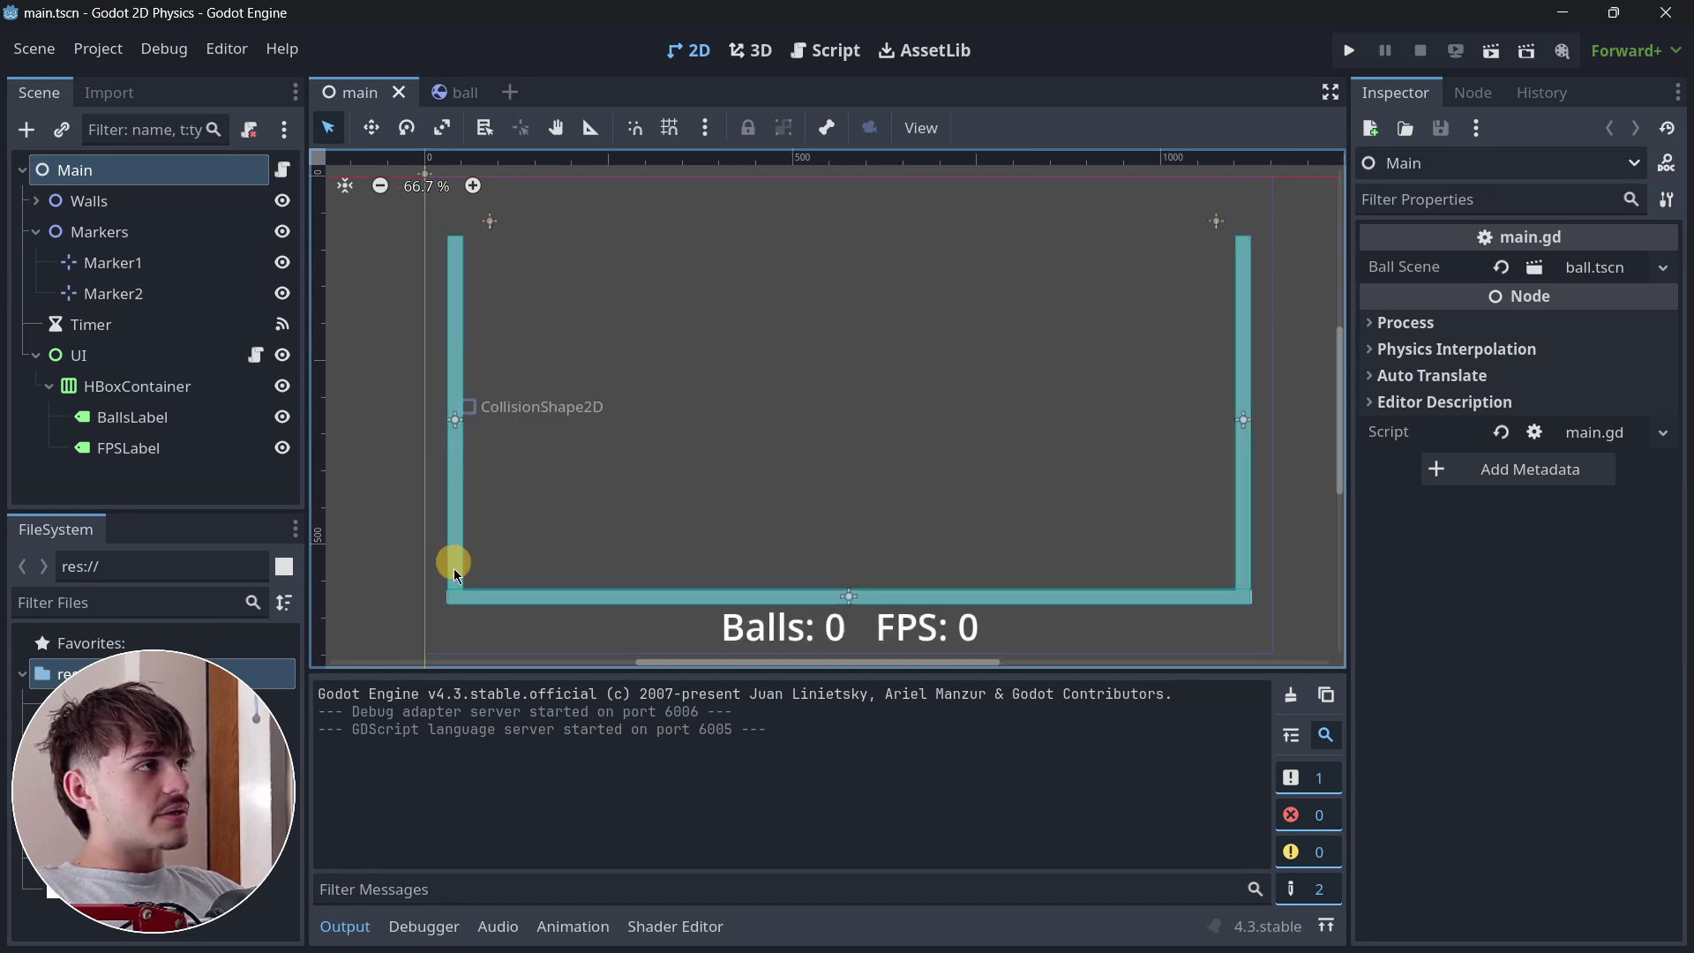
scroll(547, 423, down, 1)
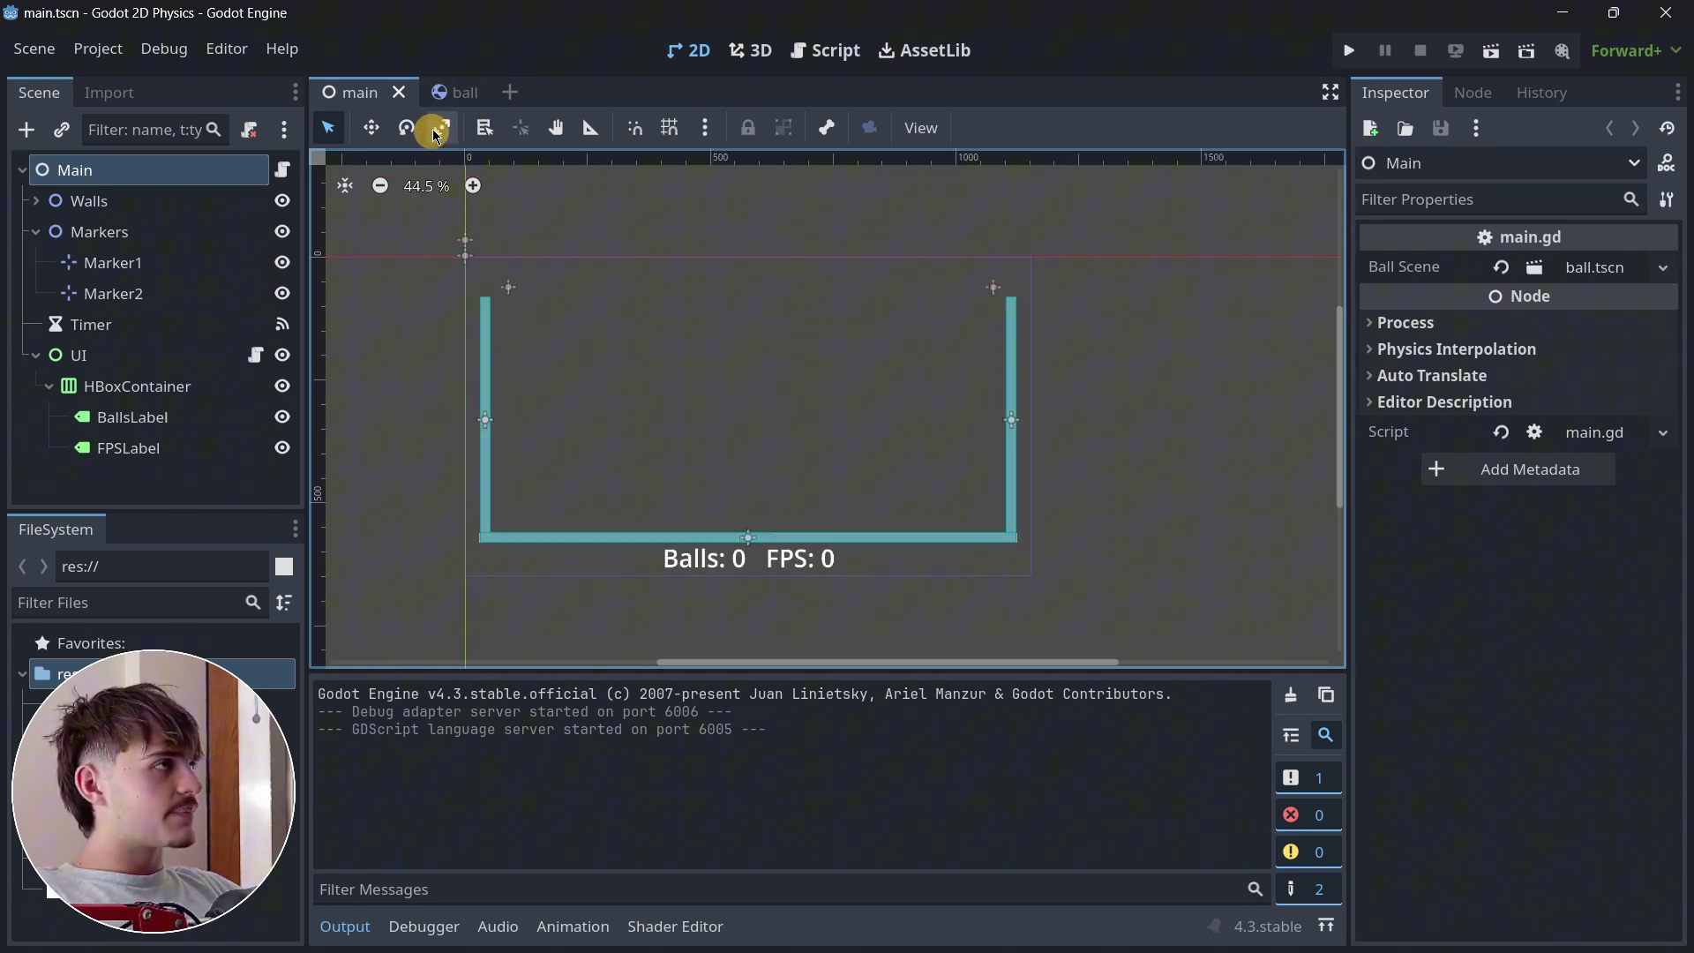
- Open the 2D project's ball scene and view the ball and its RigidBody2D properties
click(454, 92)
scroll(670, 313, up, 2)
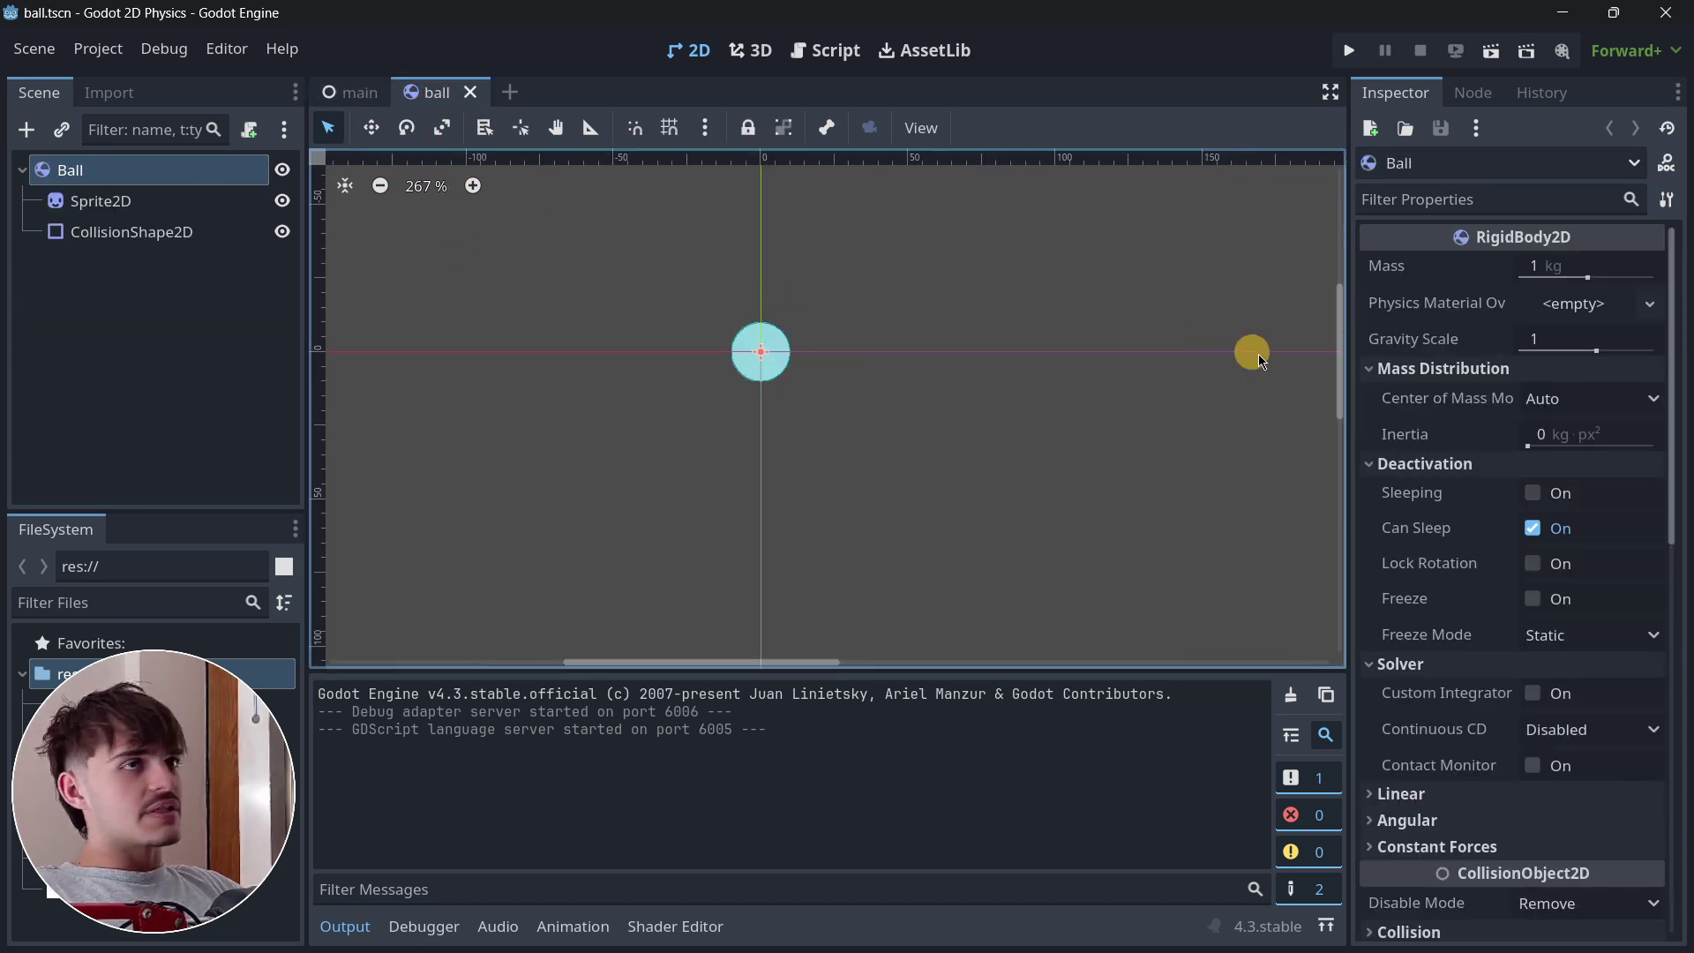
scroll(1504, 384, down, 5)
scroll(1504, 388, down, 5)
- Open the 2D main scene's main.gd script and examine the for i in range(5) loop in _on_timer_timeout
click(349, 91)
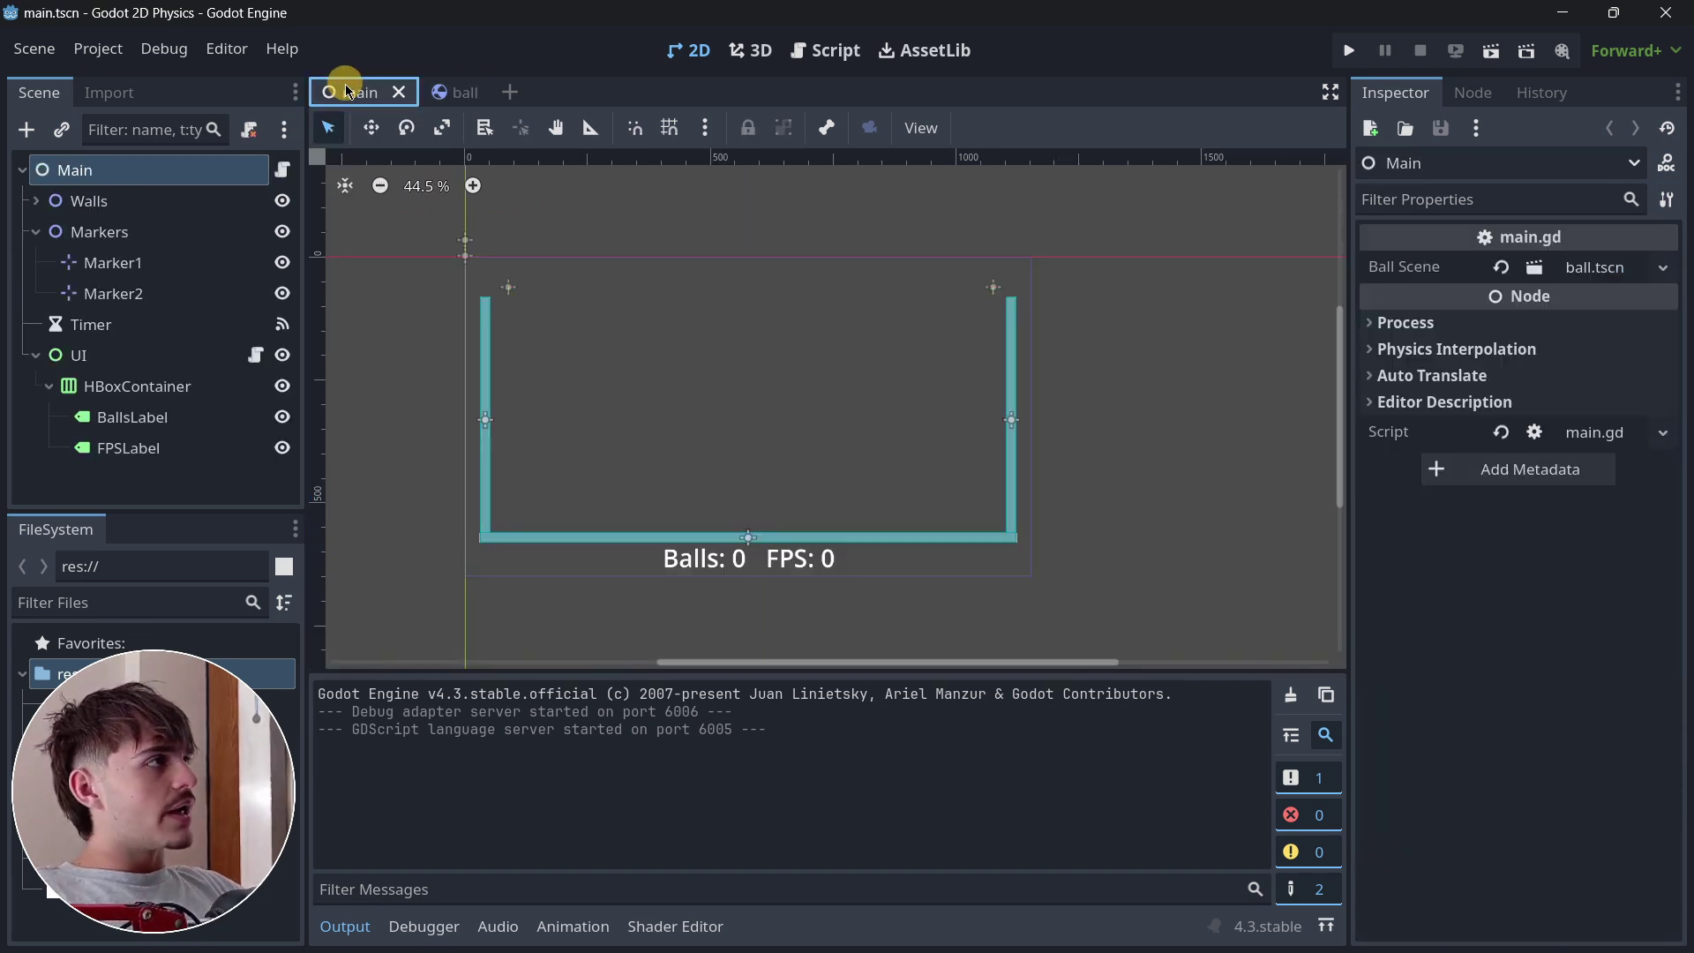
click(283, 171)
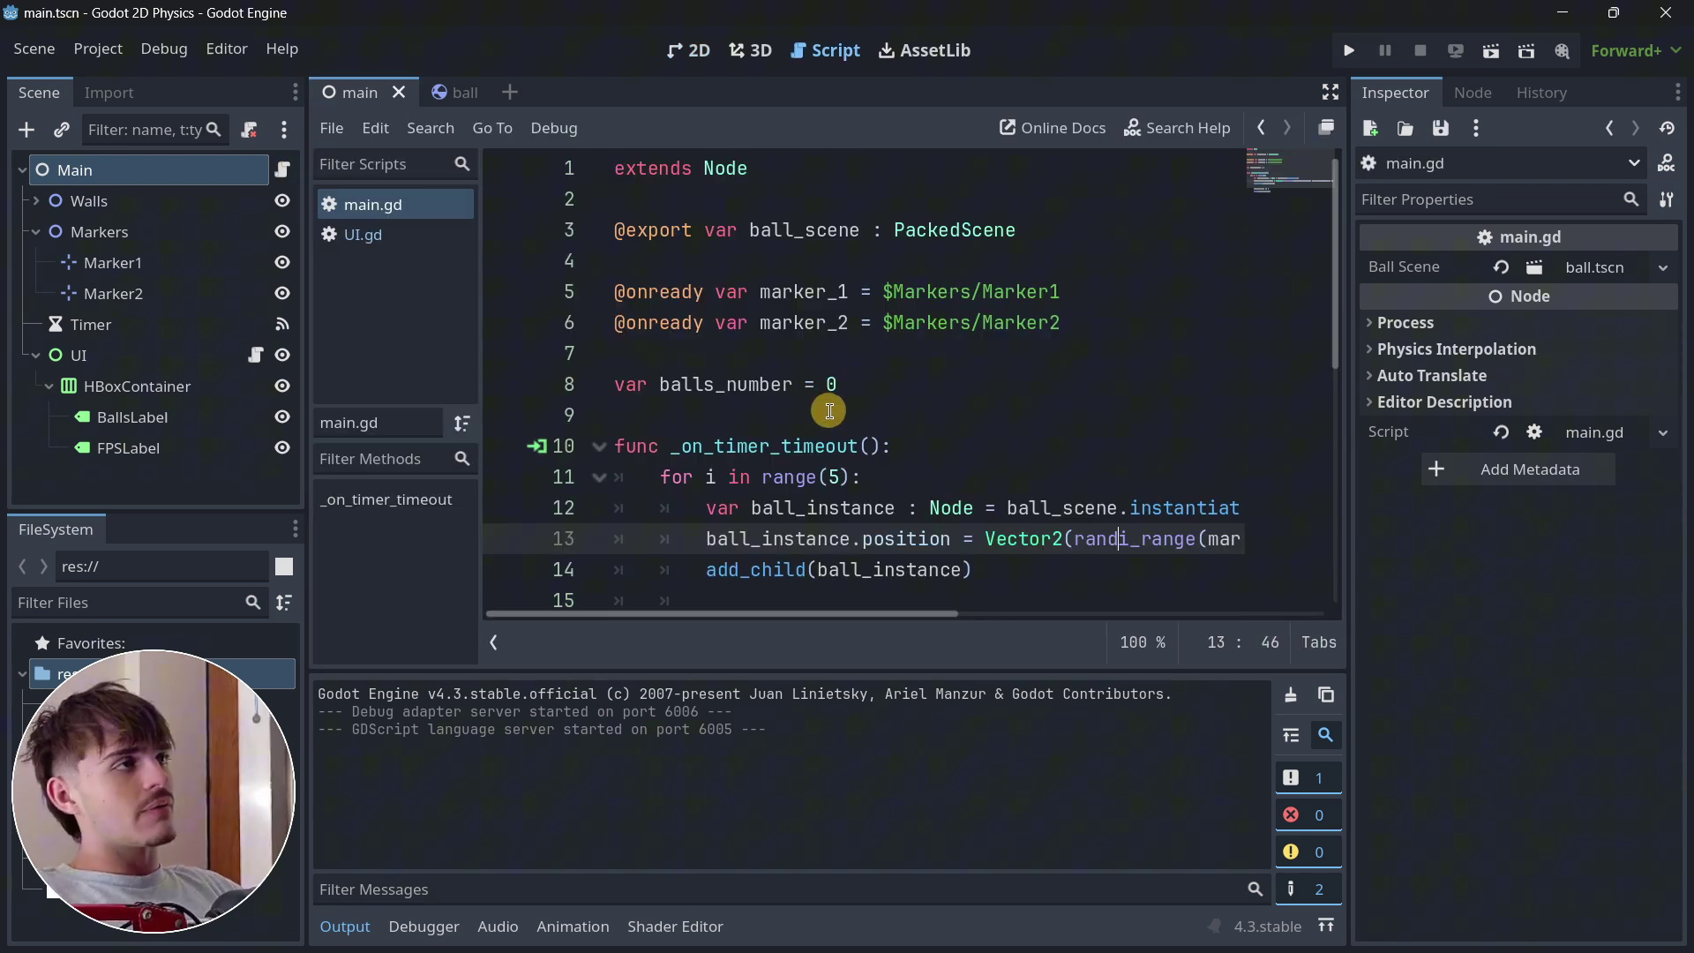
scroll(911, 376, down, 1)
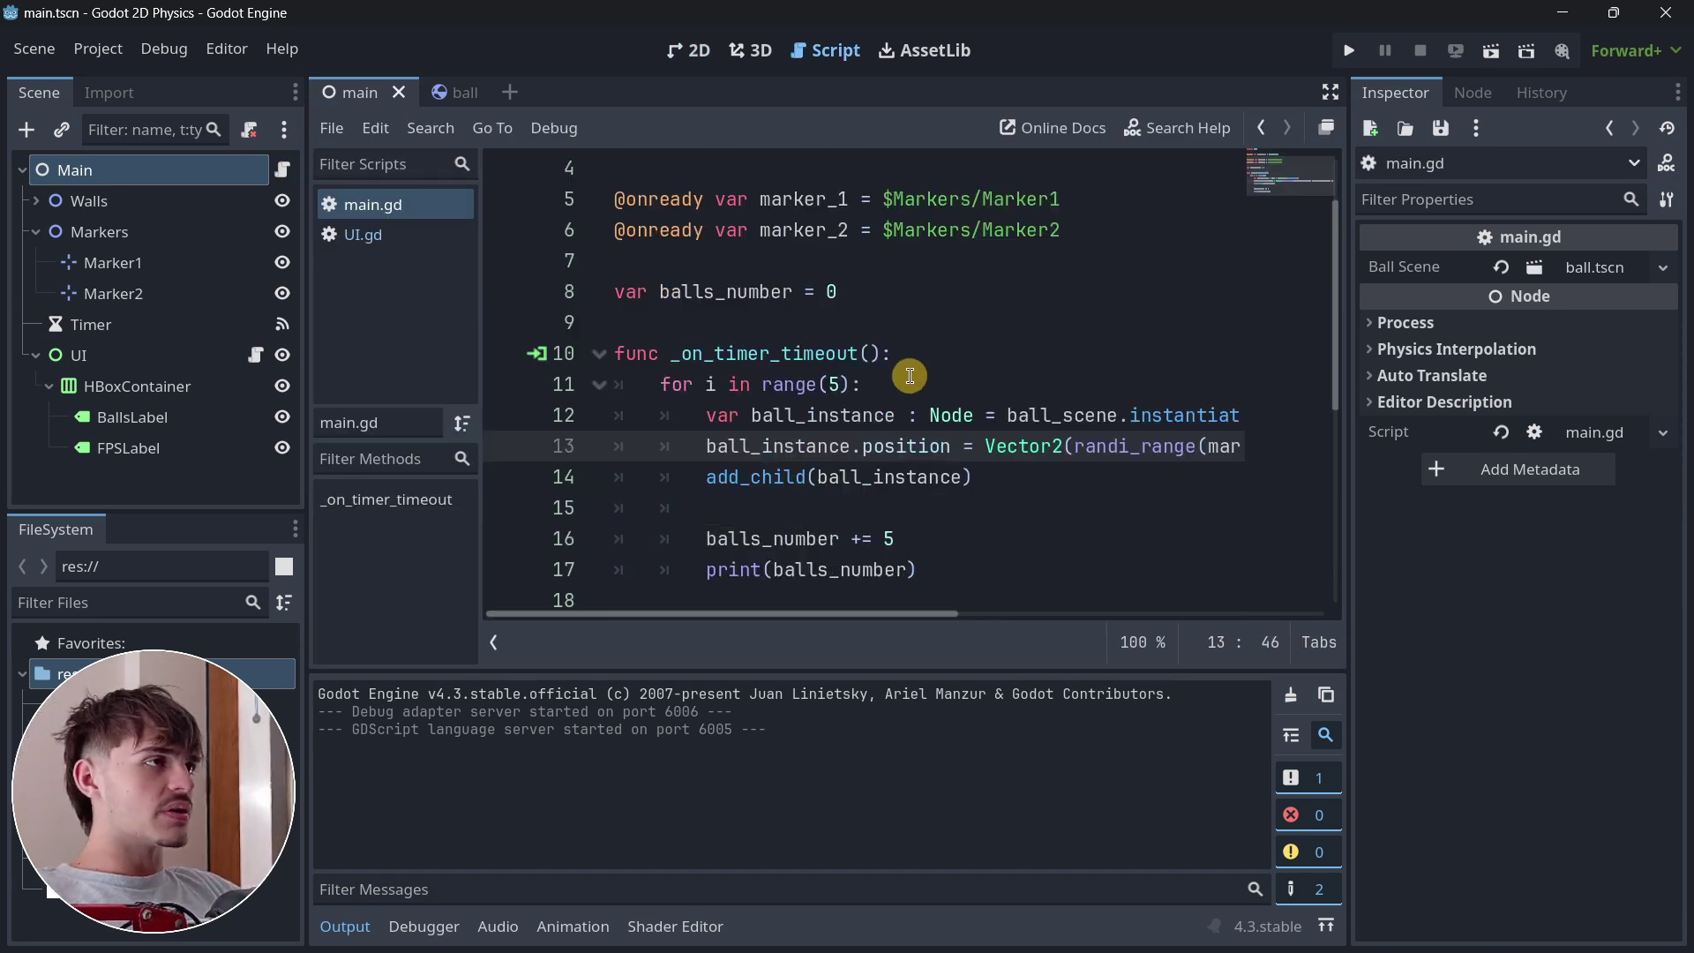
scroll(911, 376, up, 1)
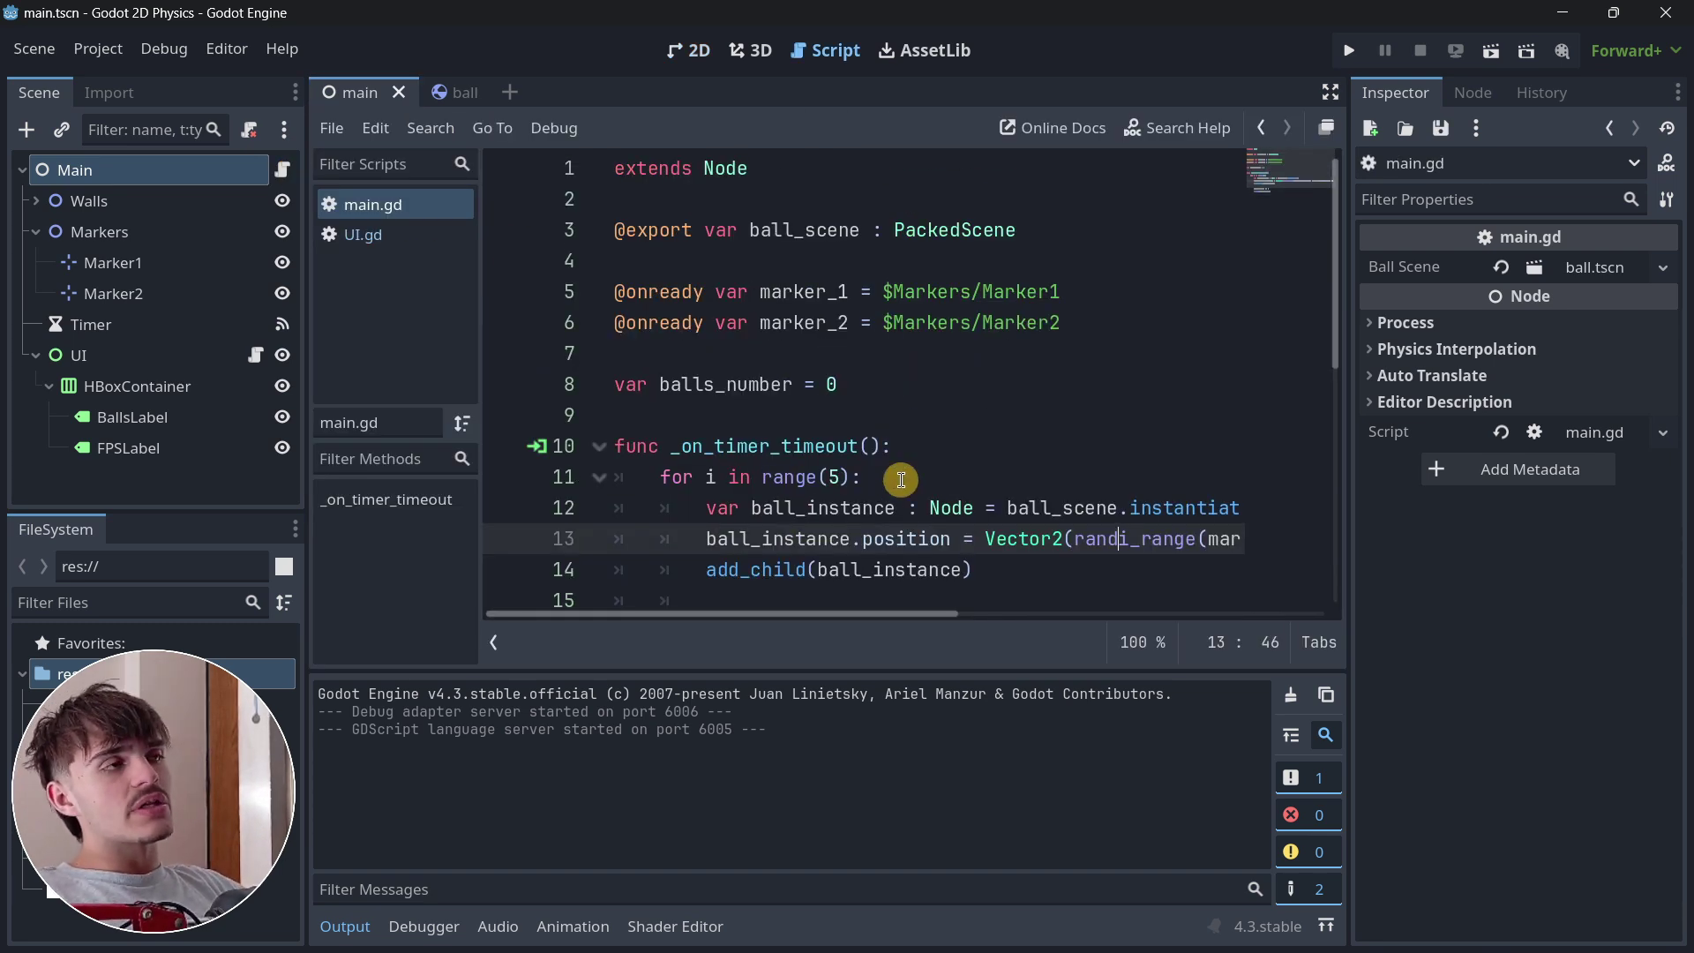
drag(900, 477, 668, 471)
- Inspect the Timer node's wait time and relate it to the range(5) spawn loop in main.gd
click(132, 326)
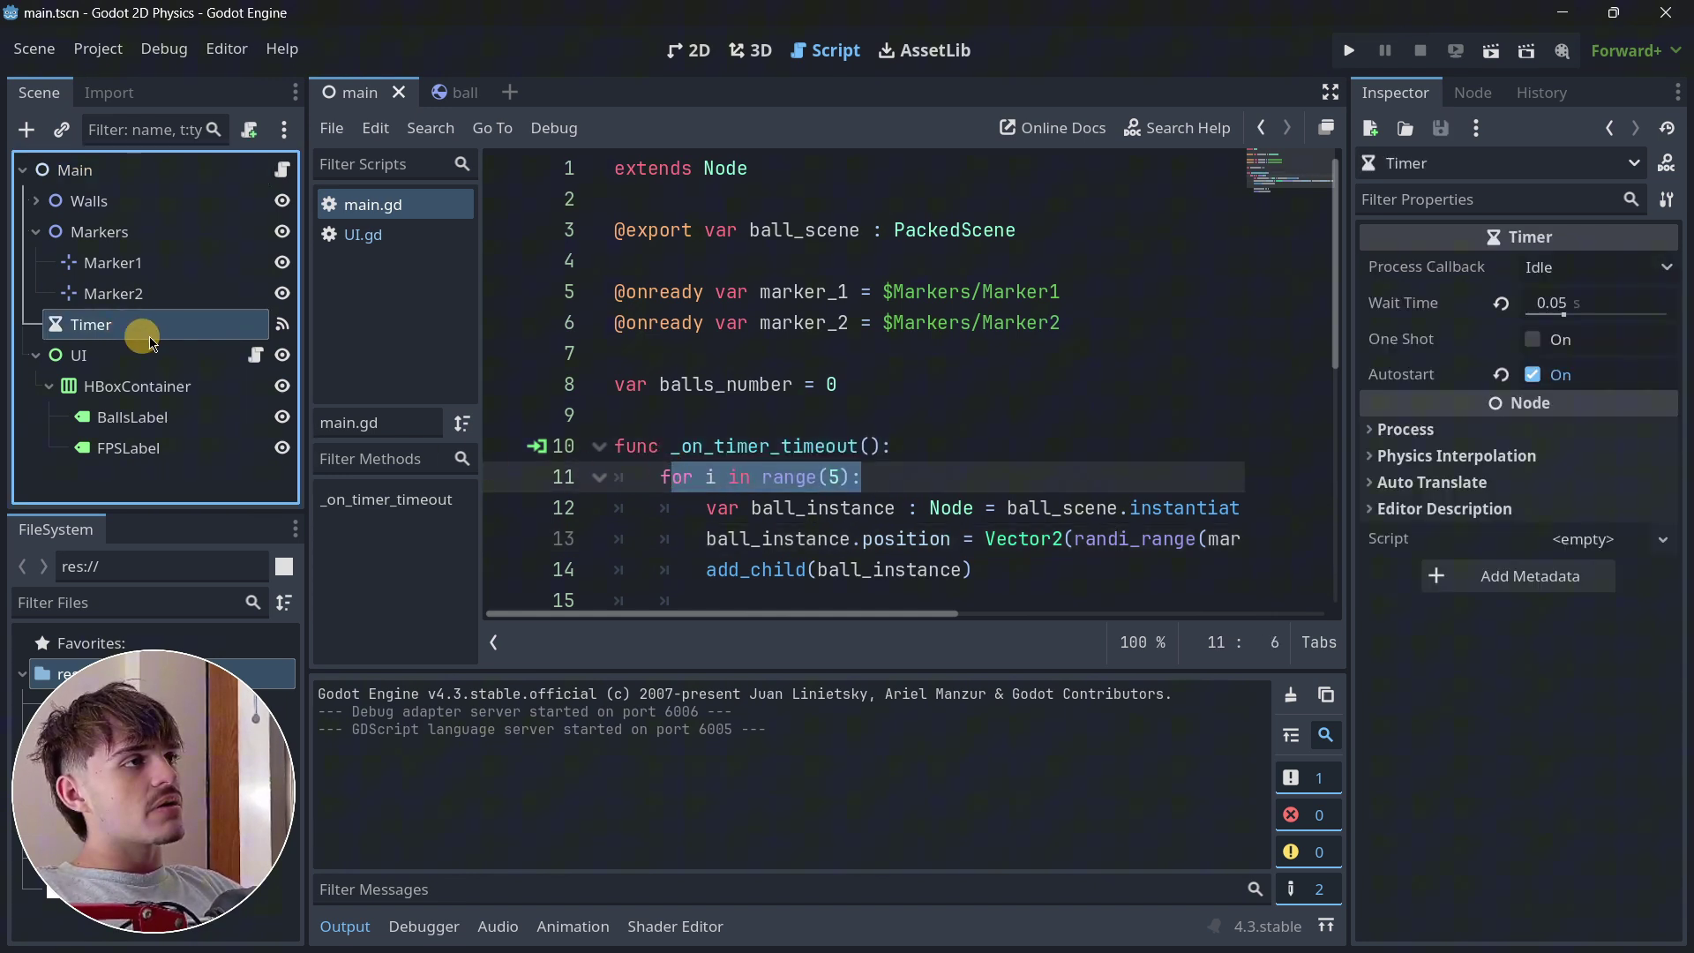
click(1545, 304)
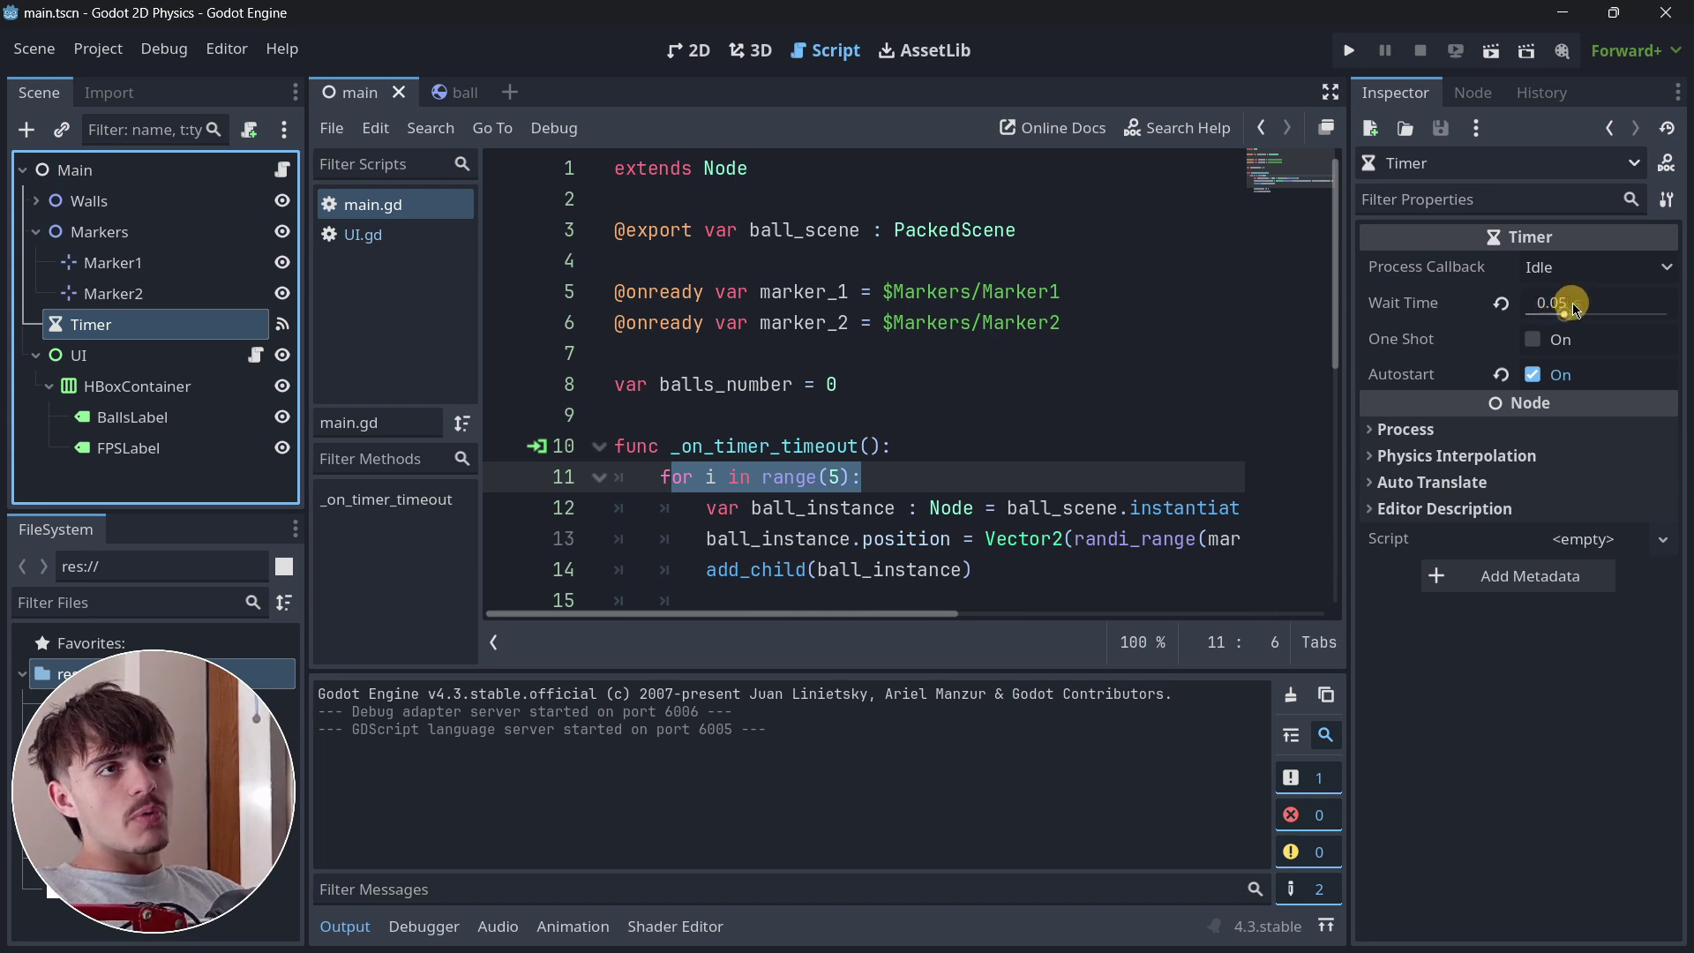
click(907, 465)
drag(927, 469, 638, 481)
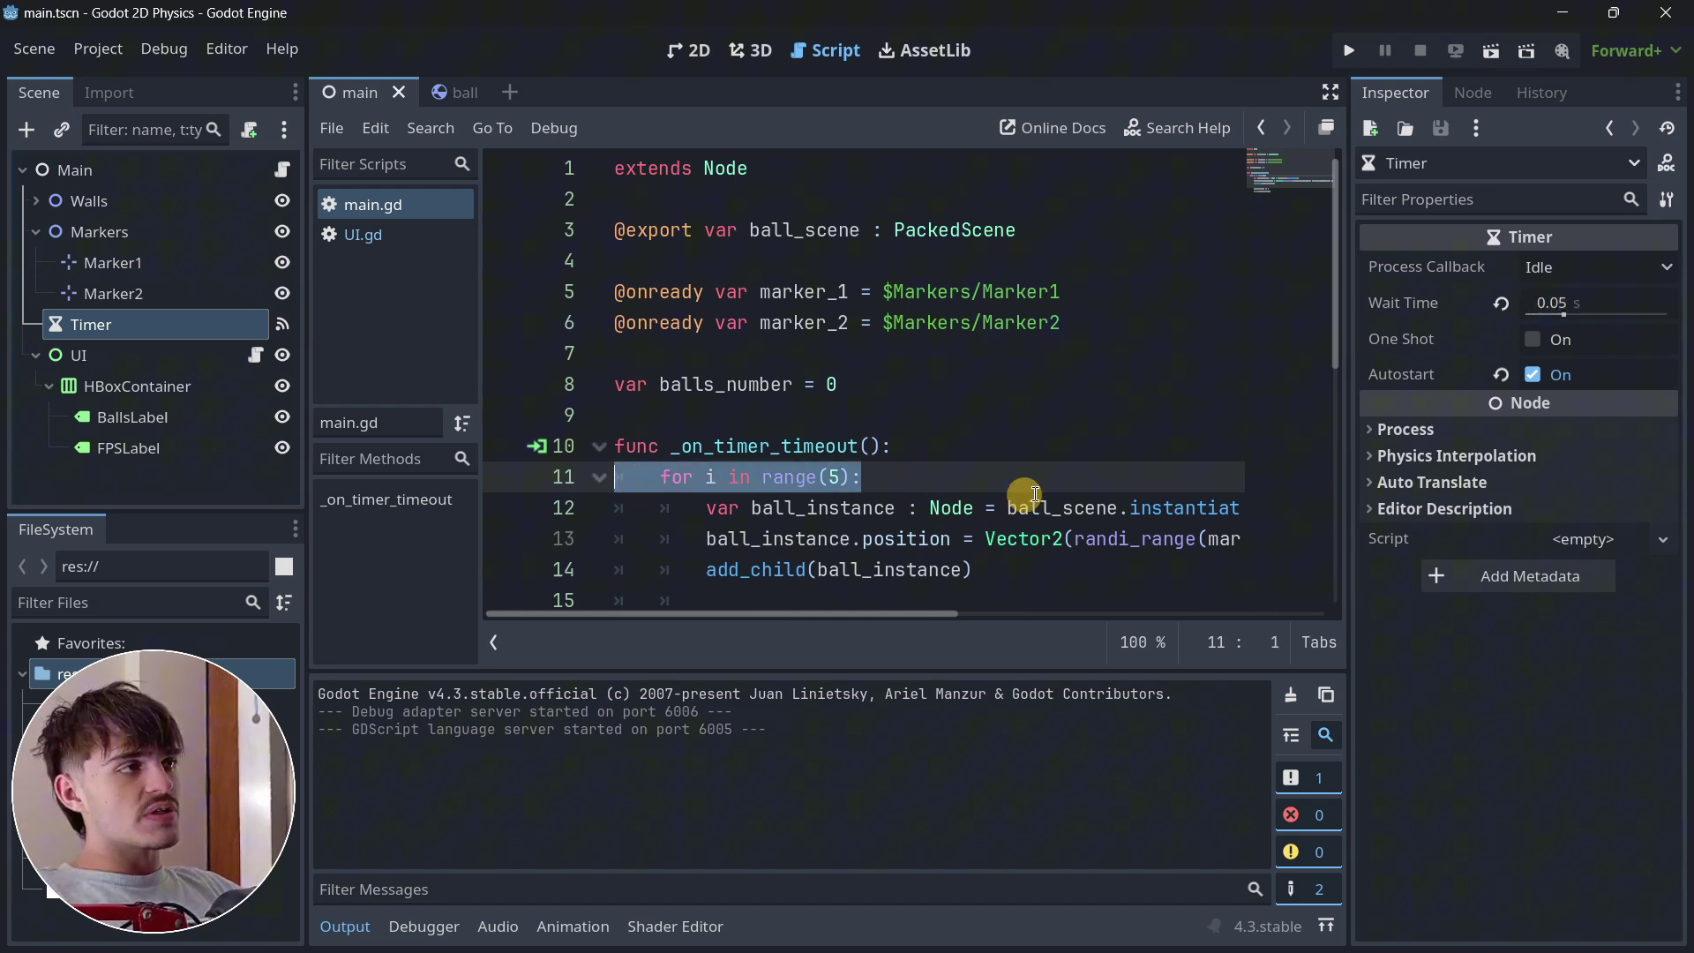
- Review the balls_number += 5 line and remove the print(balls_number) line at the end of _on_timer_timeout
scroll(1009, 413, down, 3)
scroll(909, 481, down, 3)
key(shift+Home)
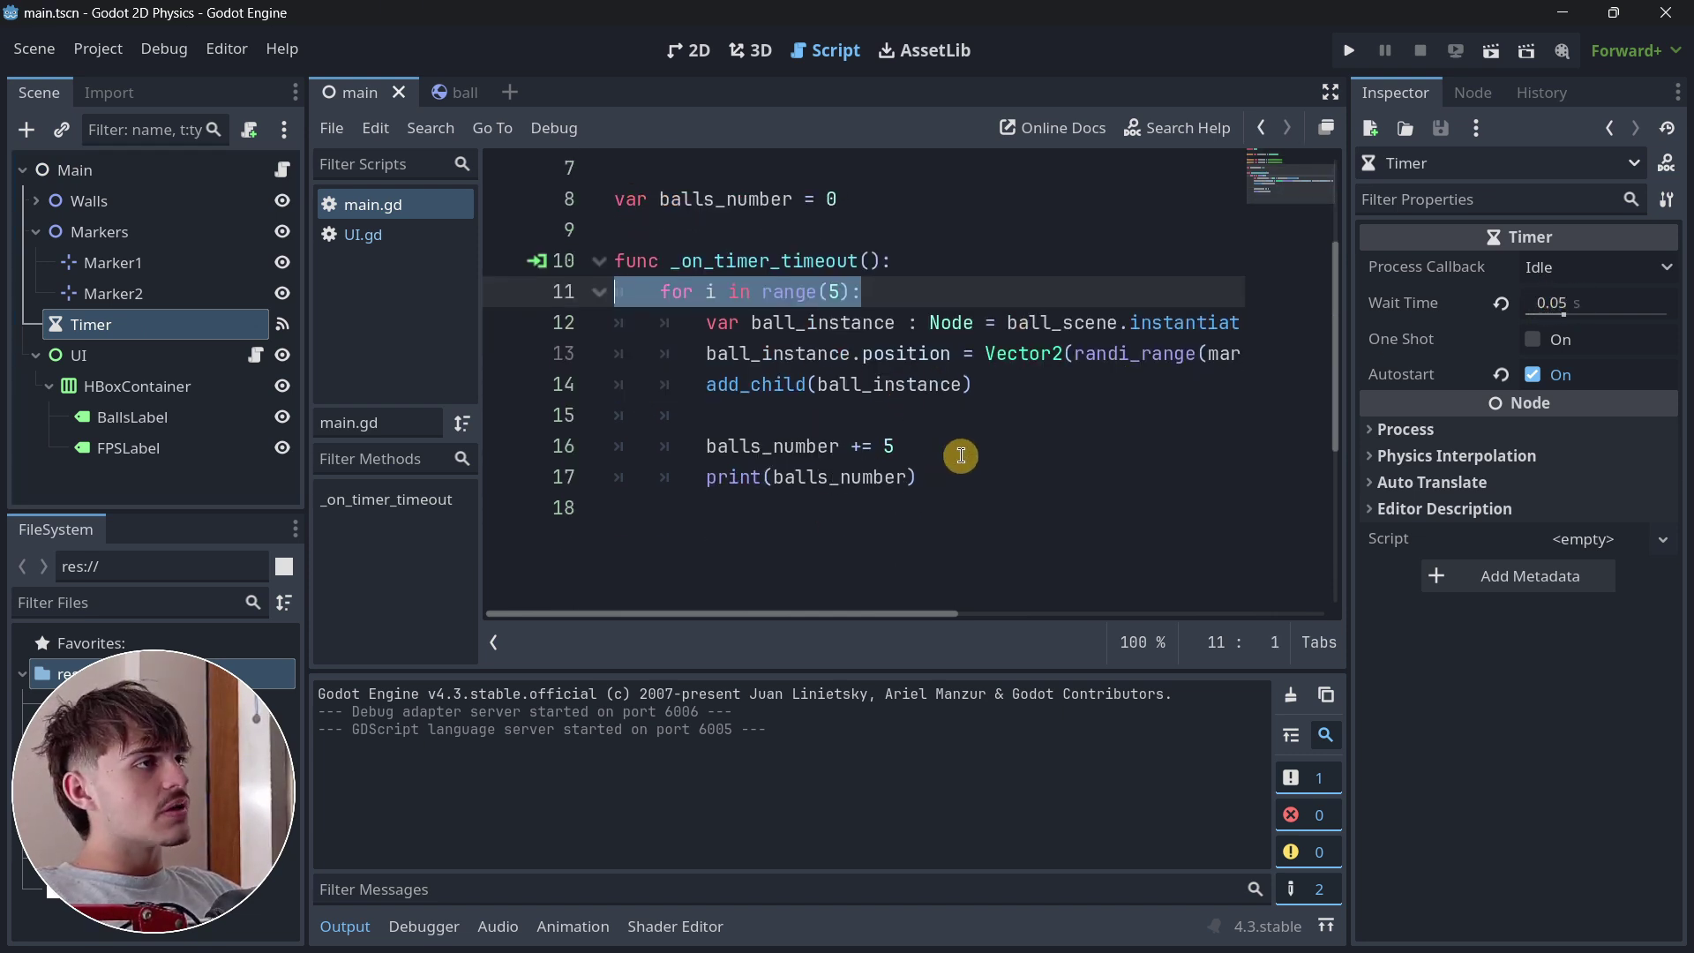
drag(957, 448, 455, 438)
click(962, 478)
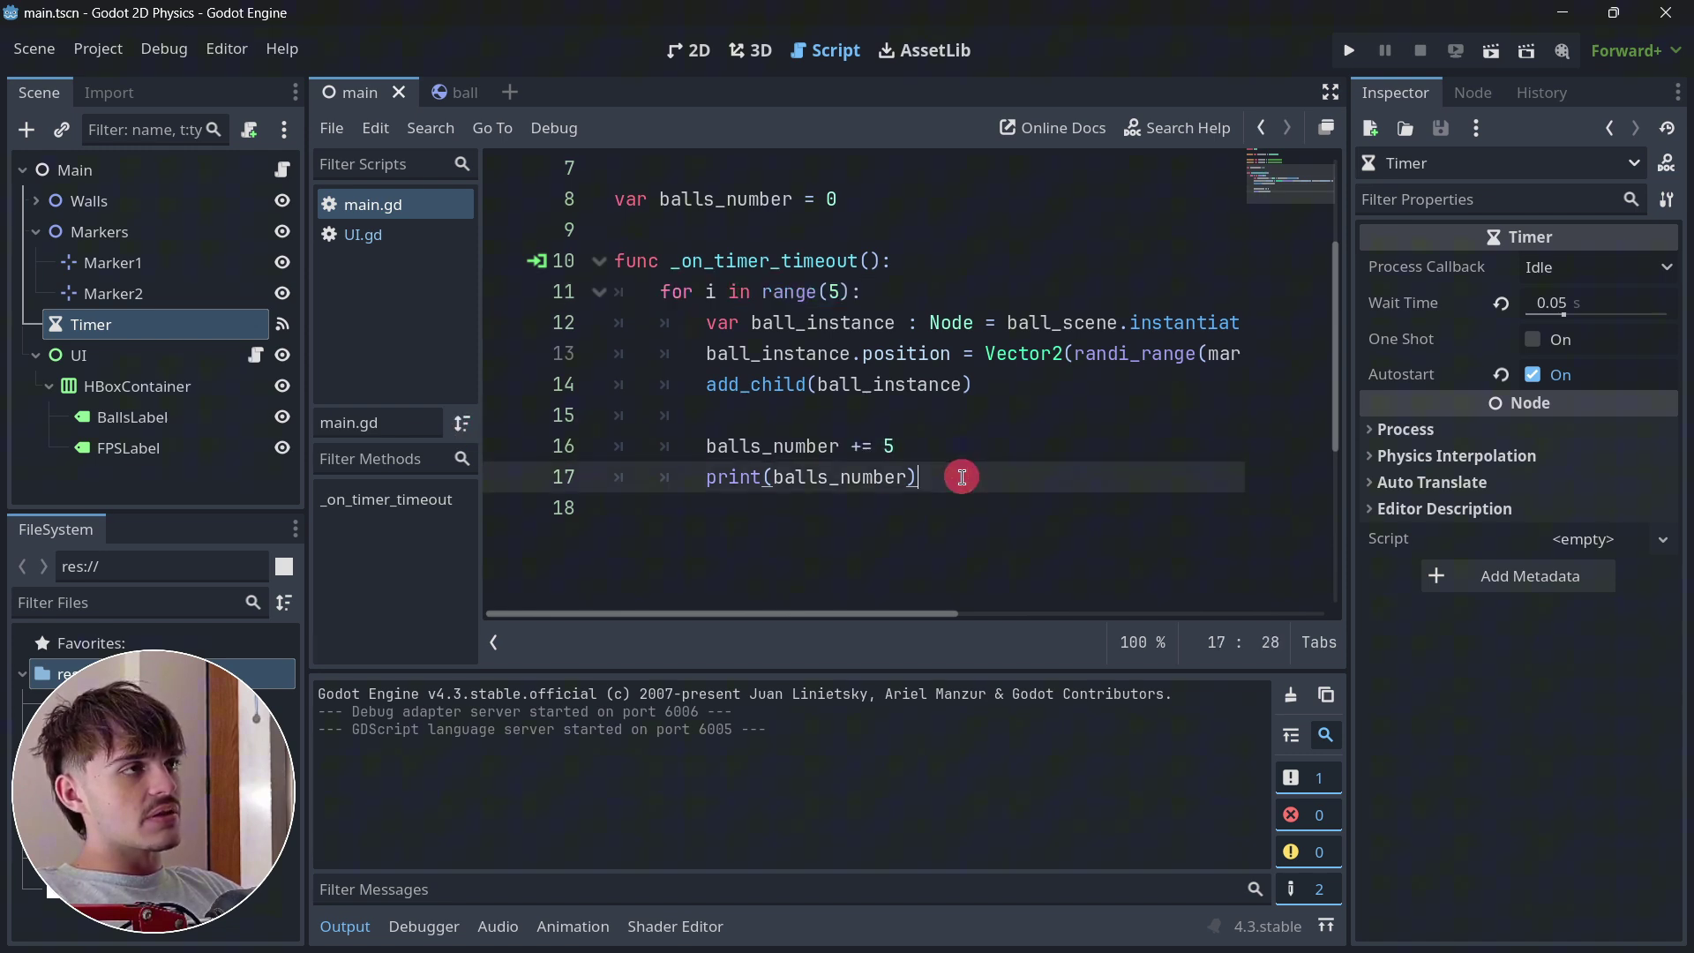
key(ctrl+x)
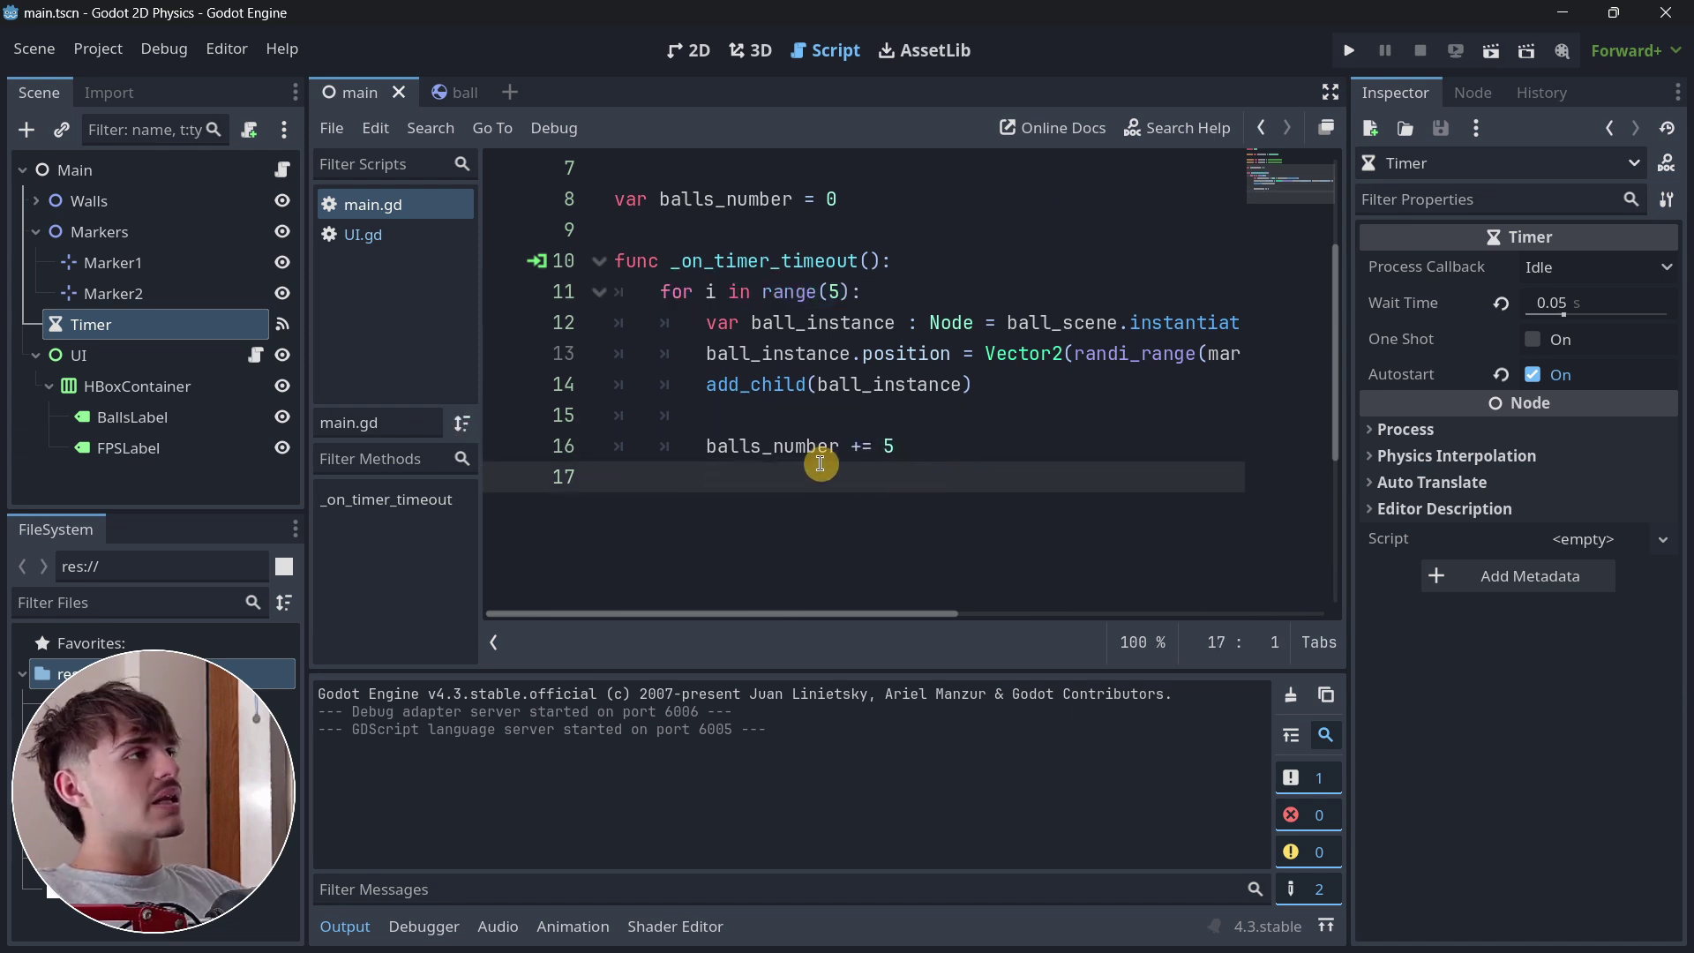
- Open the UI.gd script and examine how _process updates the FPS and Balls labels
click(425, 239)
scroll(707, 347, up, 4)
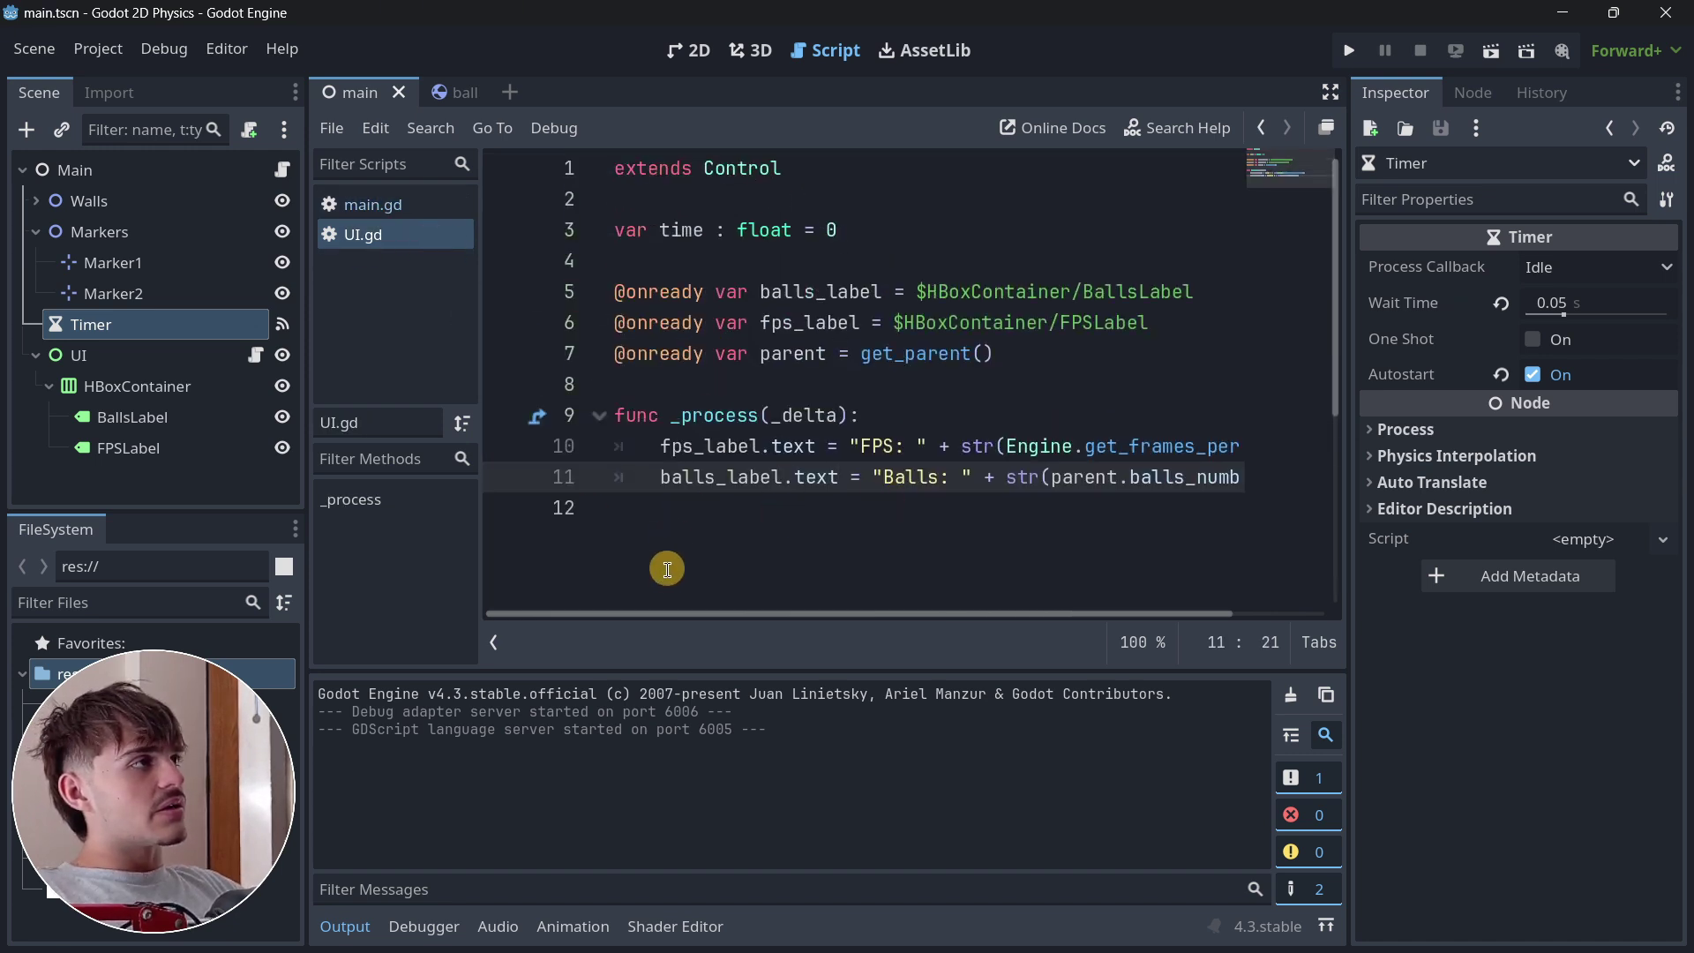
drag(682, 613, 644, 574)
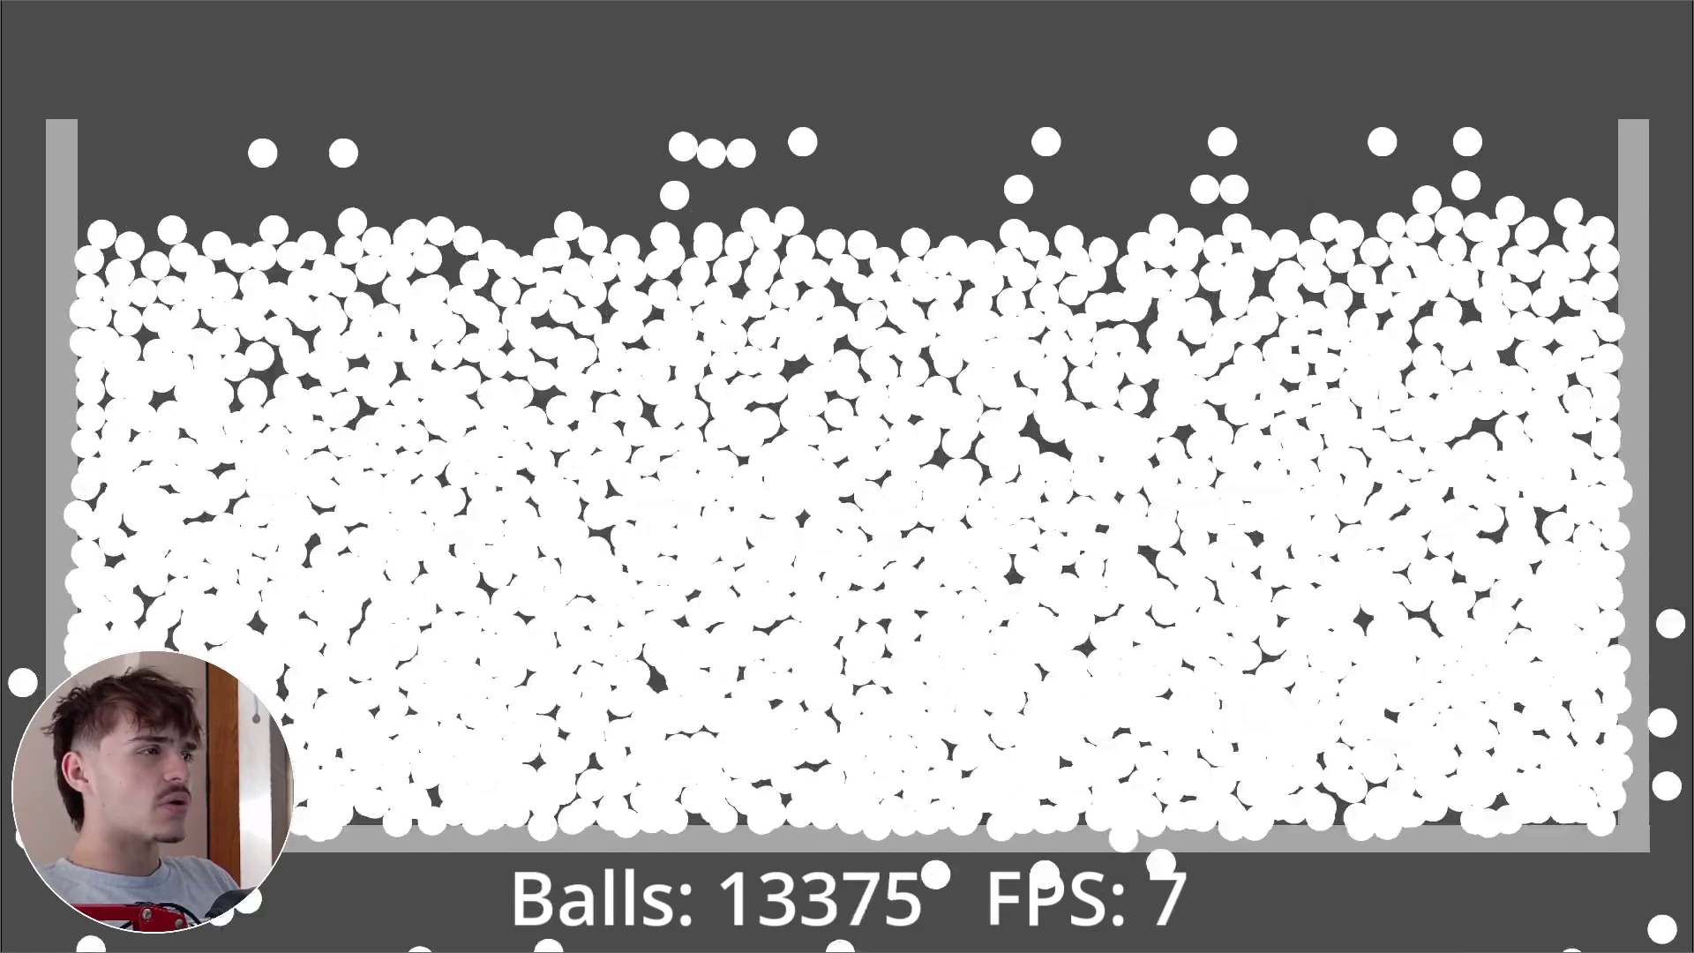
- Close the running 2D ball test and launch the exported Godot 2D Physics.exe and both Godot 3D Physics.exe builds
key(alt+F4)
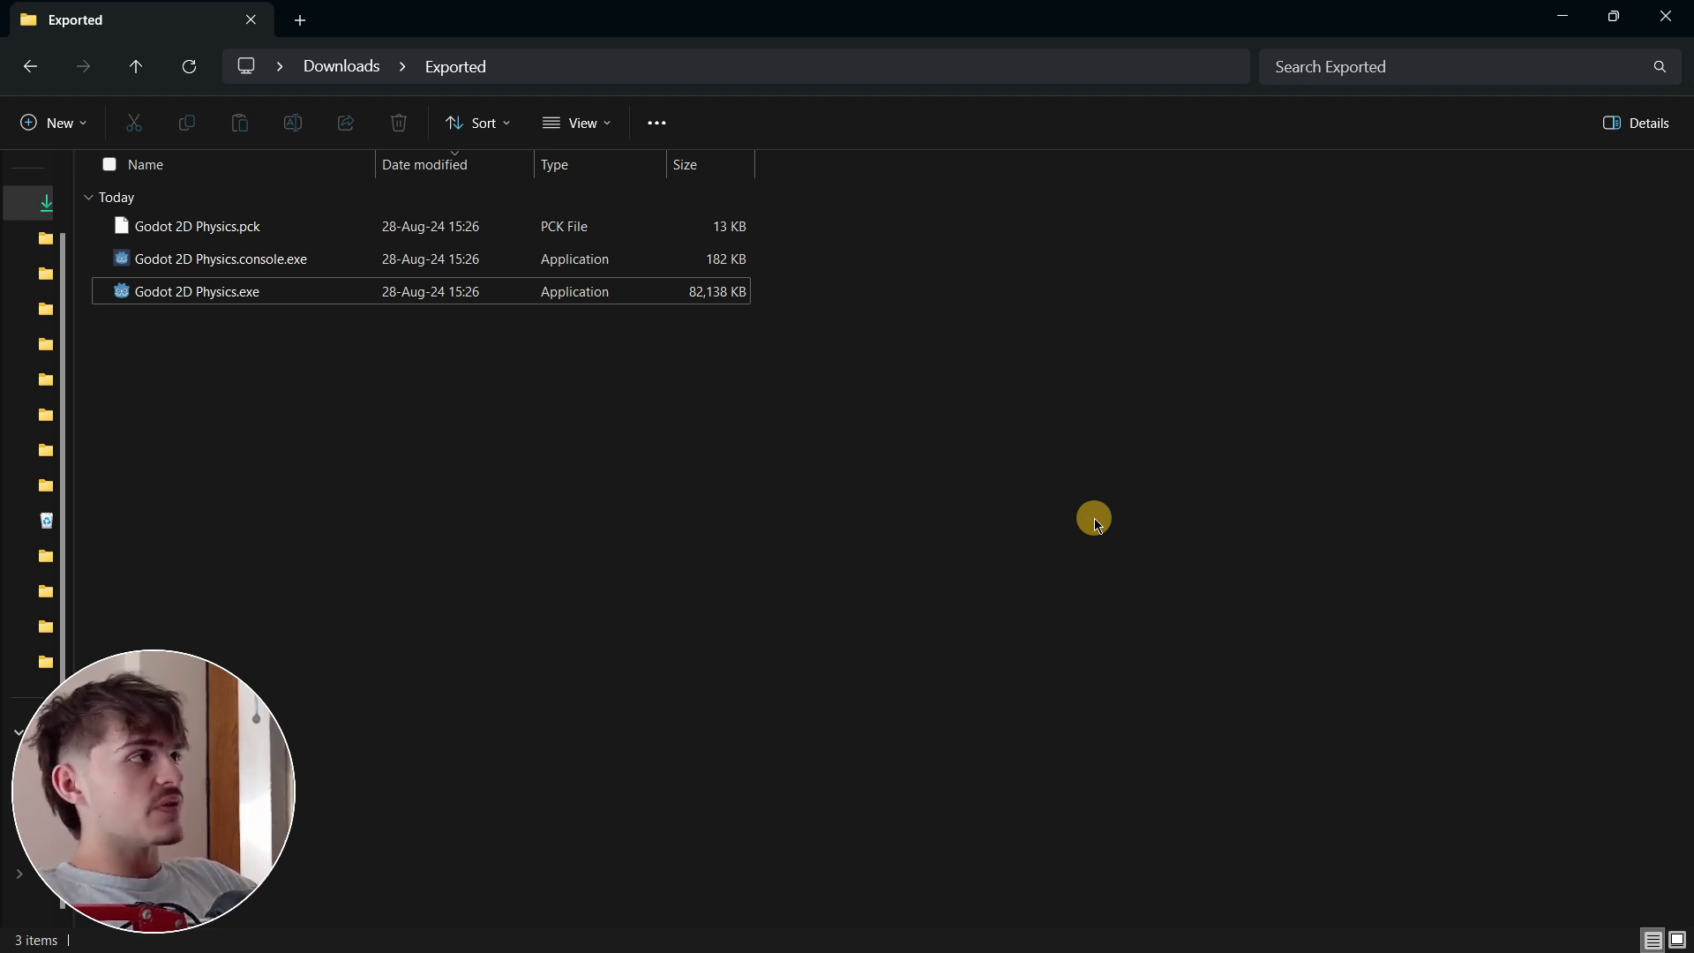
double_click(606, 301)
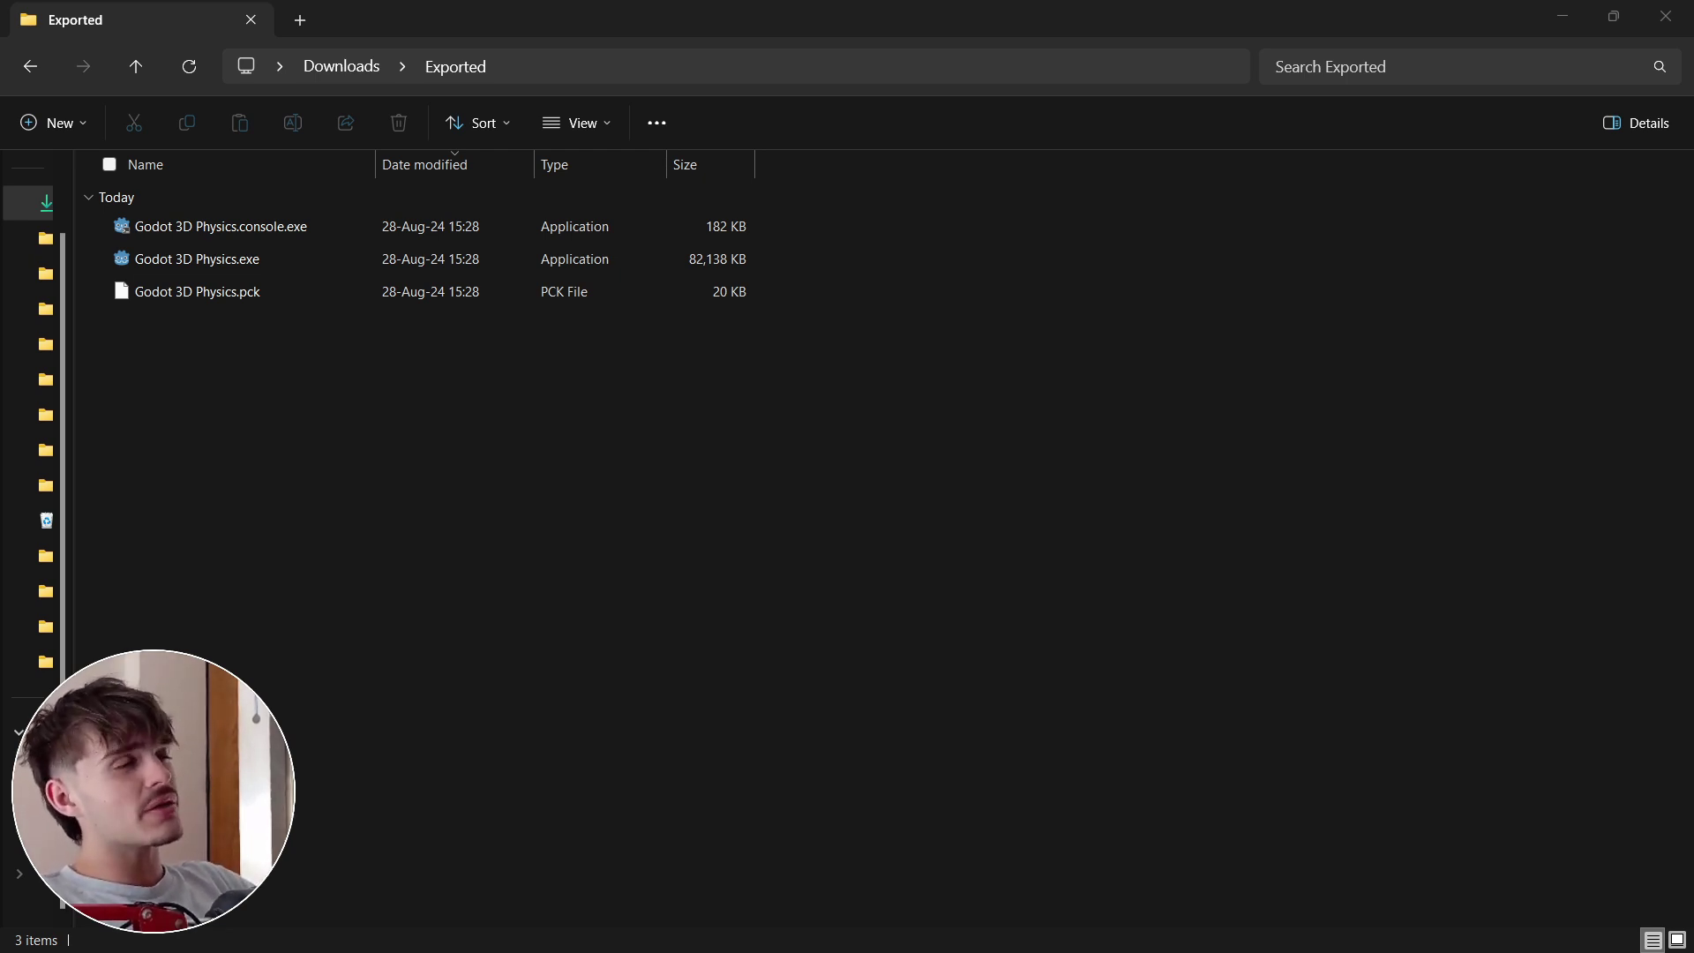
double_click(548, 256)
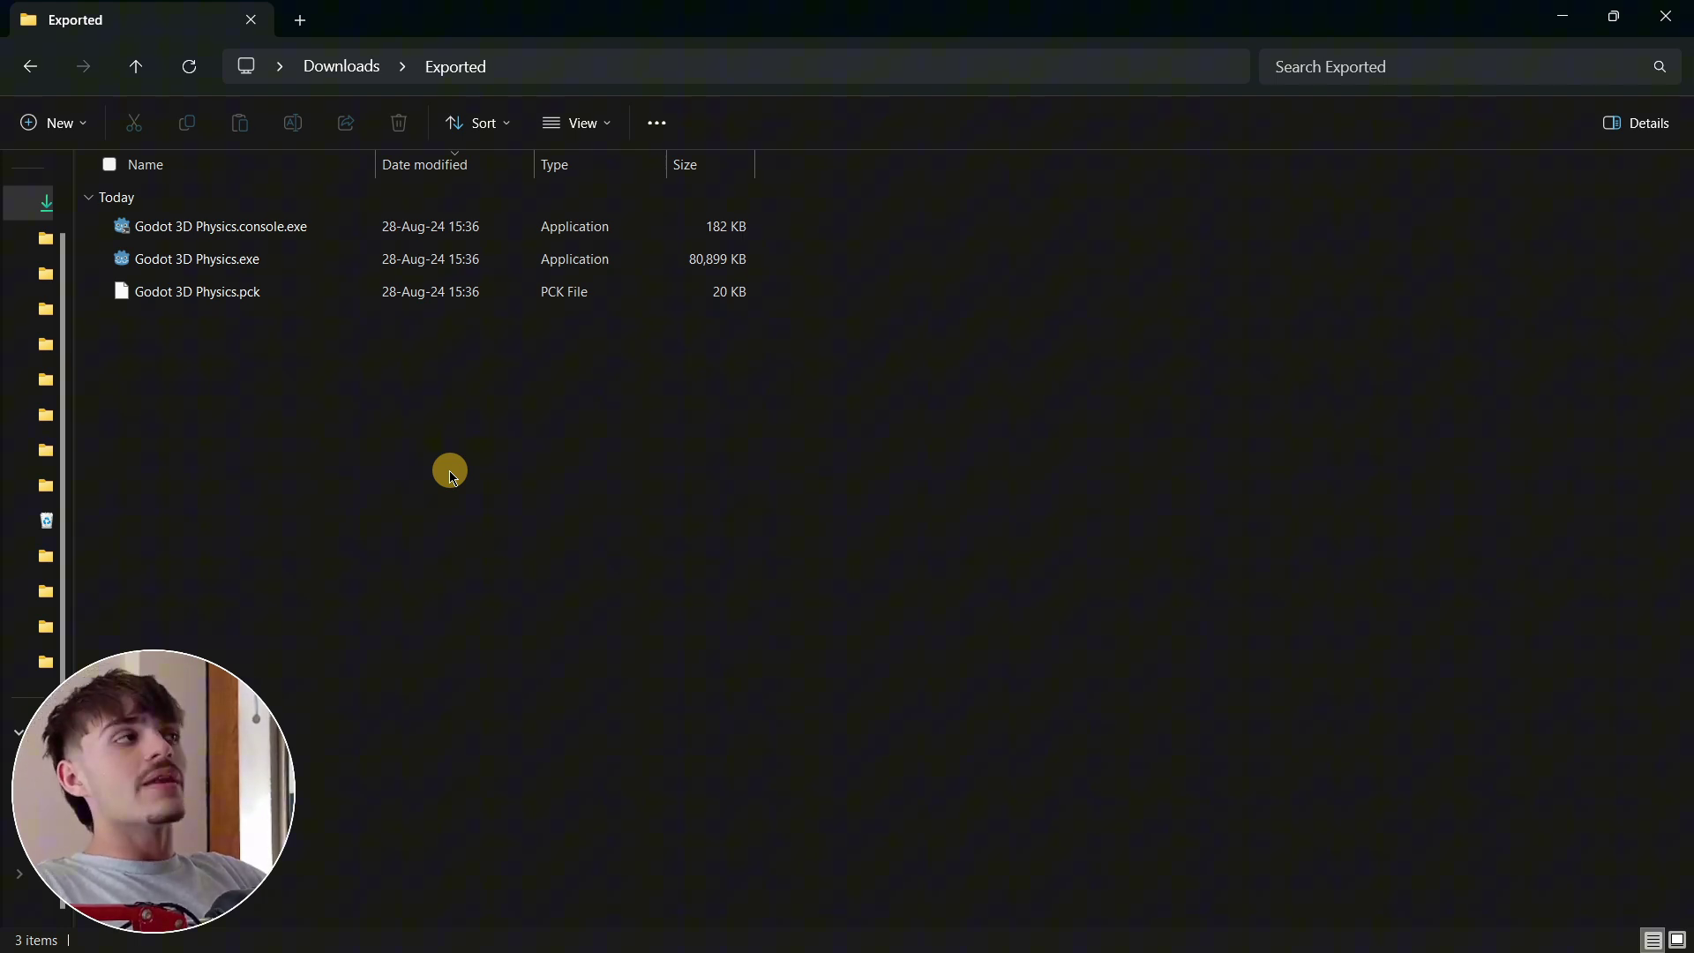
double_click(322, 265)
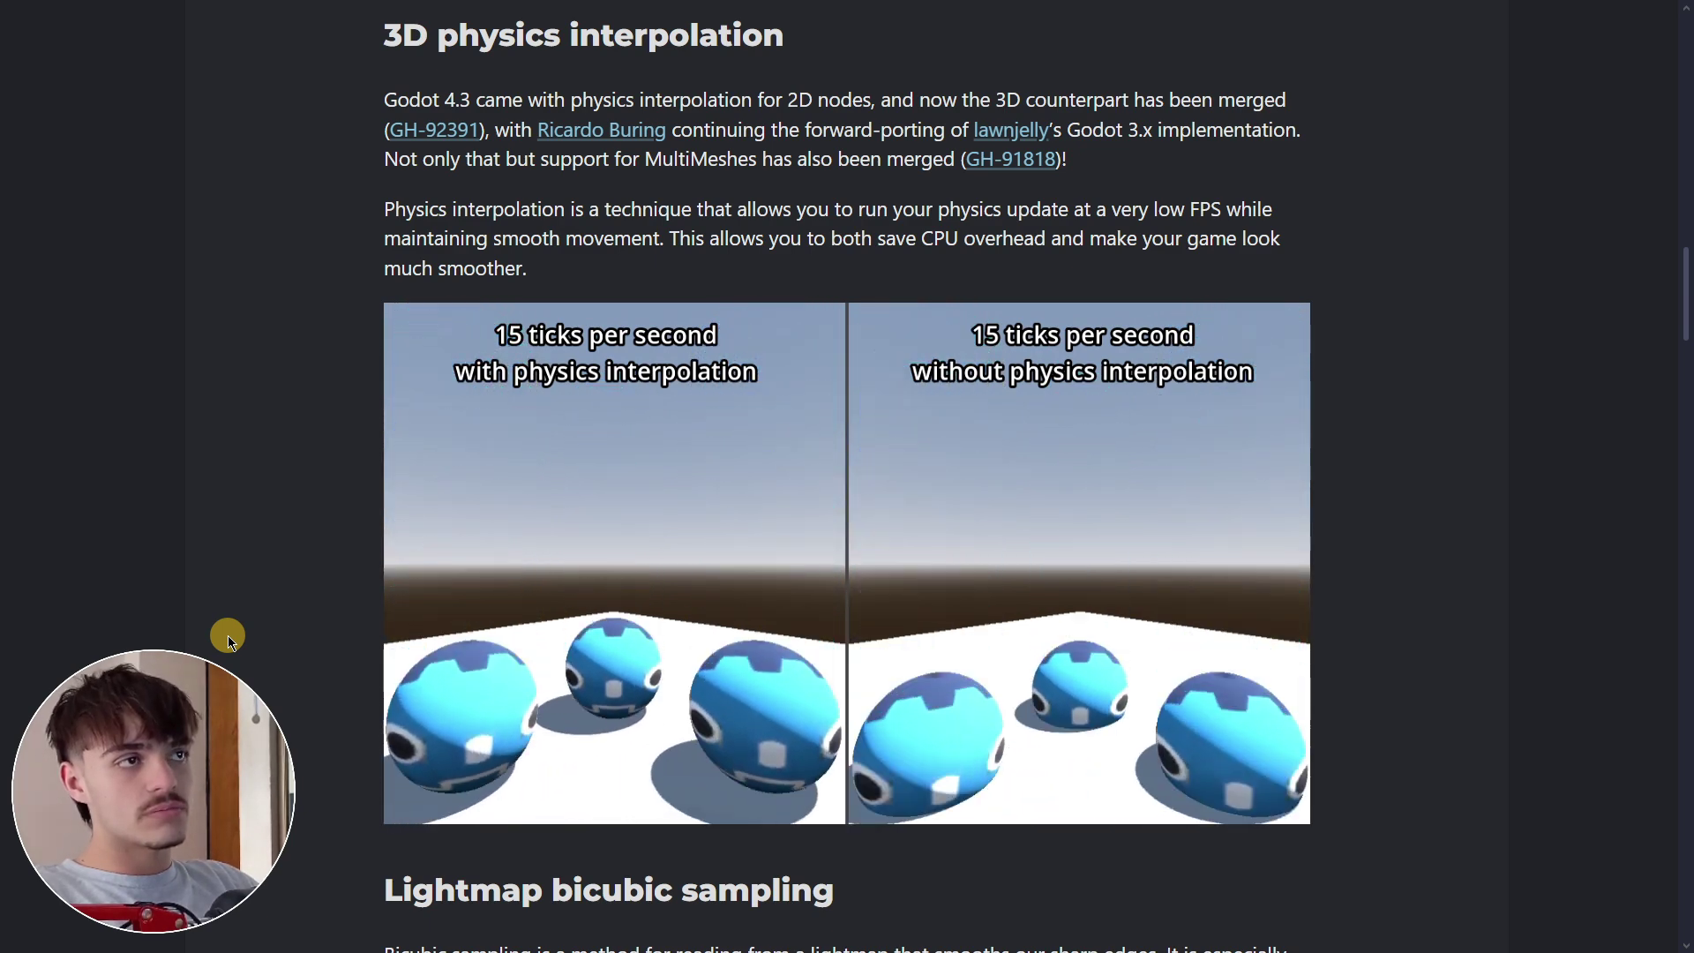
- Highlight the CPU overhead claim under 3D physics interpolation and view the 2D physics interpolation section of the Godot 4.3 release page
drag(681, 238, 1046, 239)
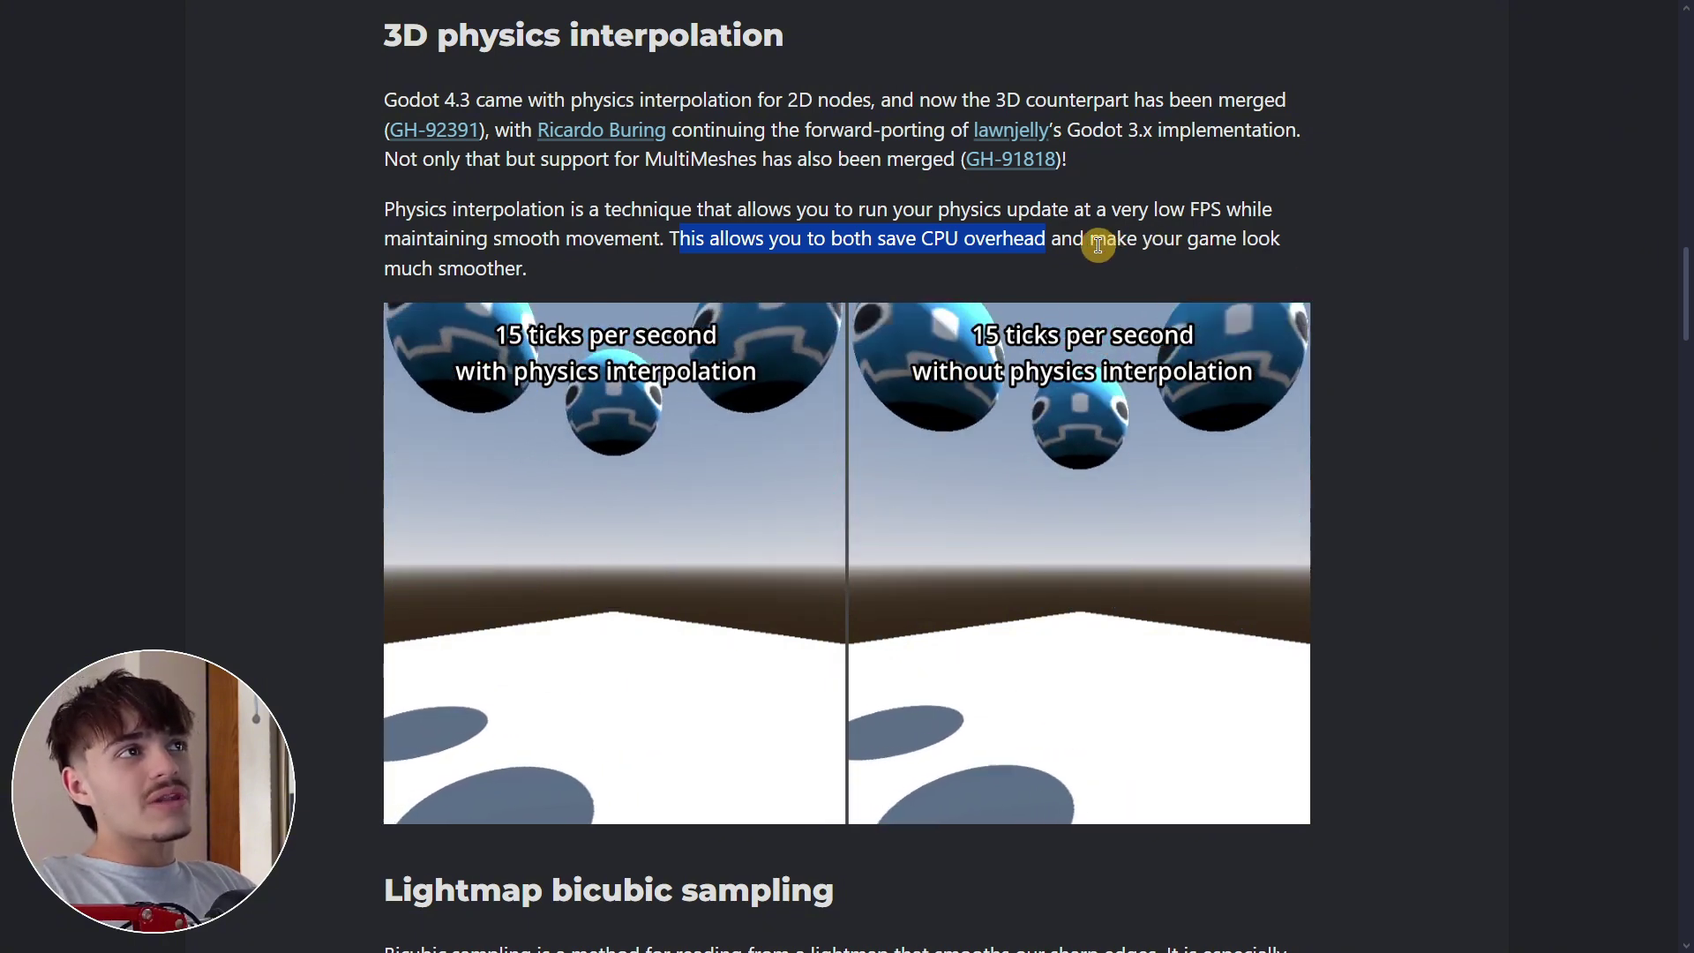
drag(1092, 240, 1102, 256)
scroll(1109, 275, down, 1)
scroll(847, 476, up, 1)
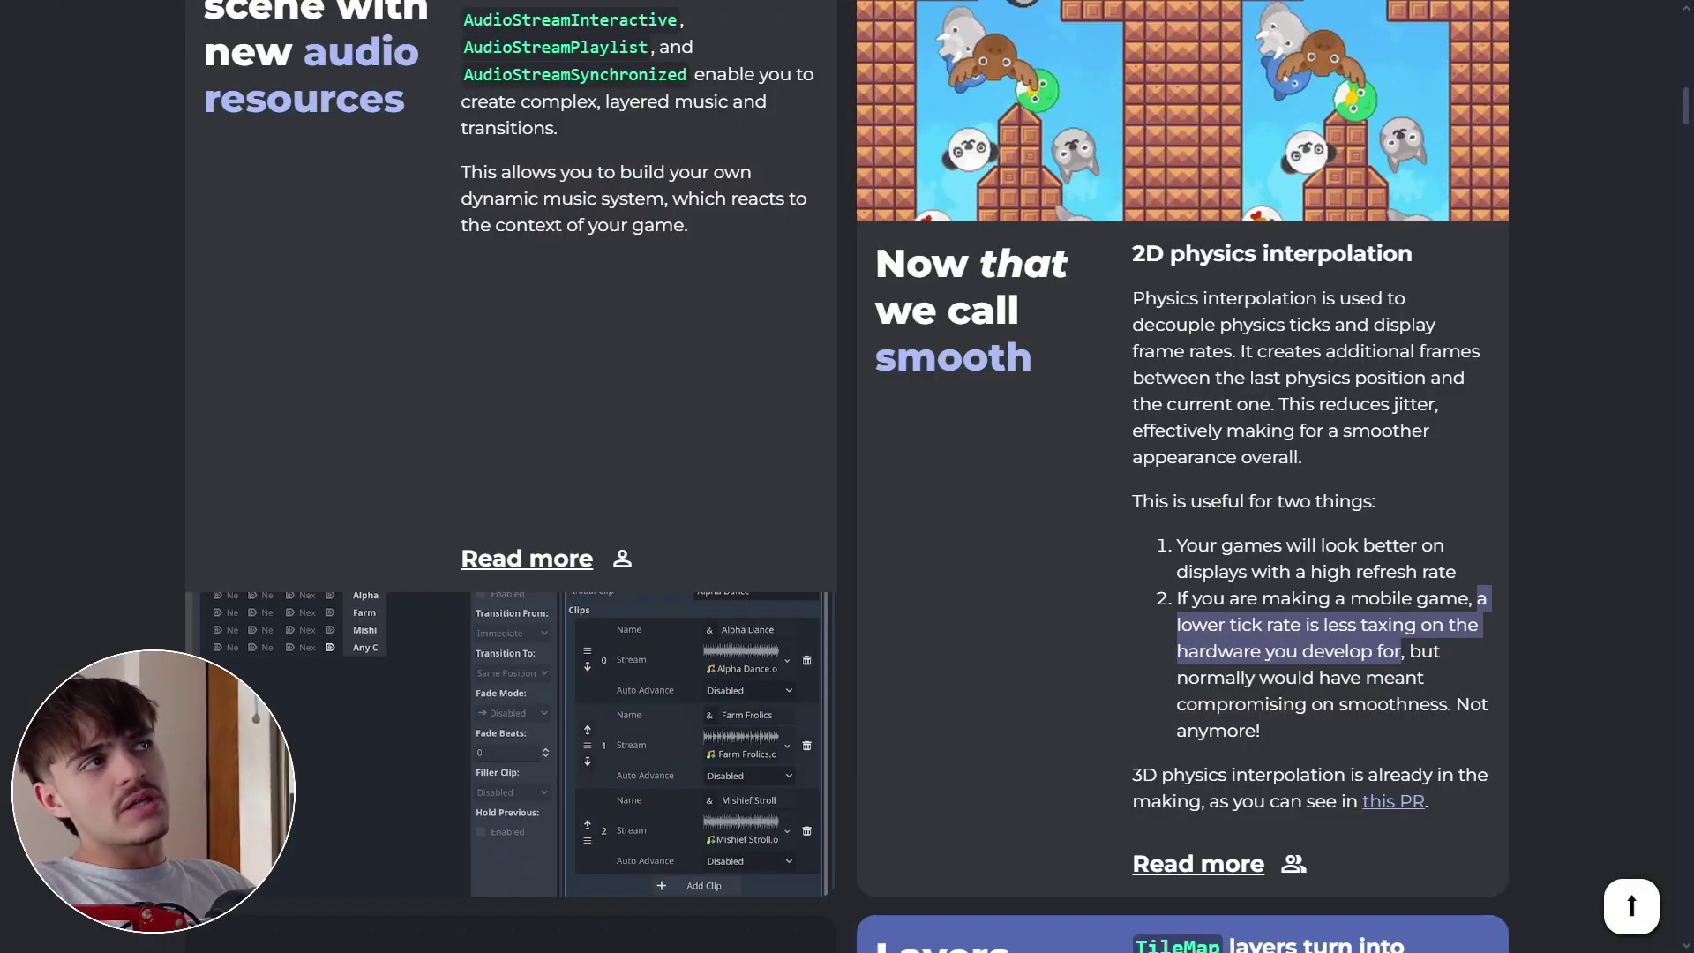
scroll(847, 476, up, 1)
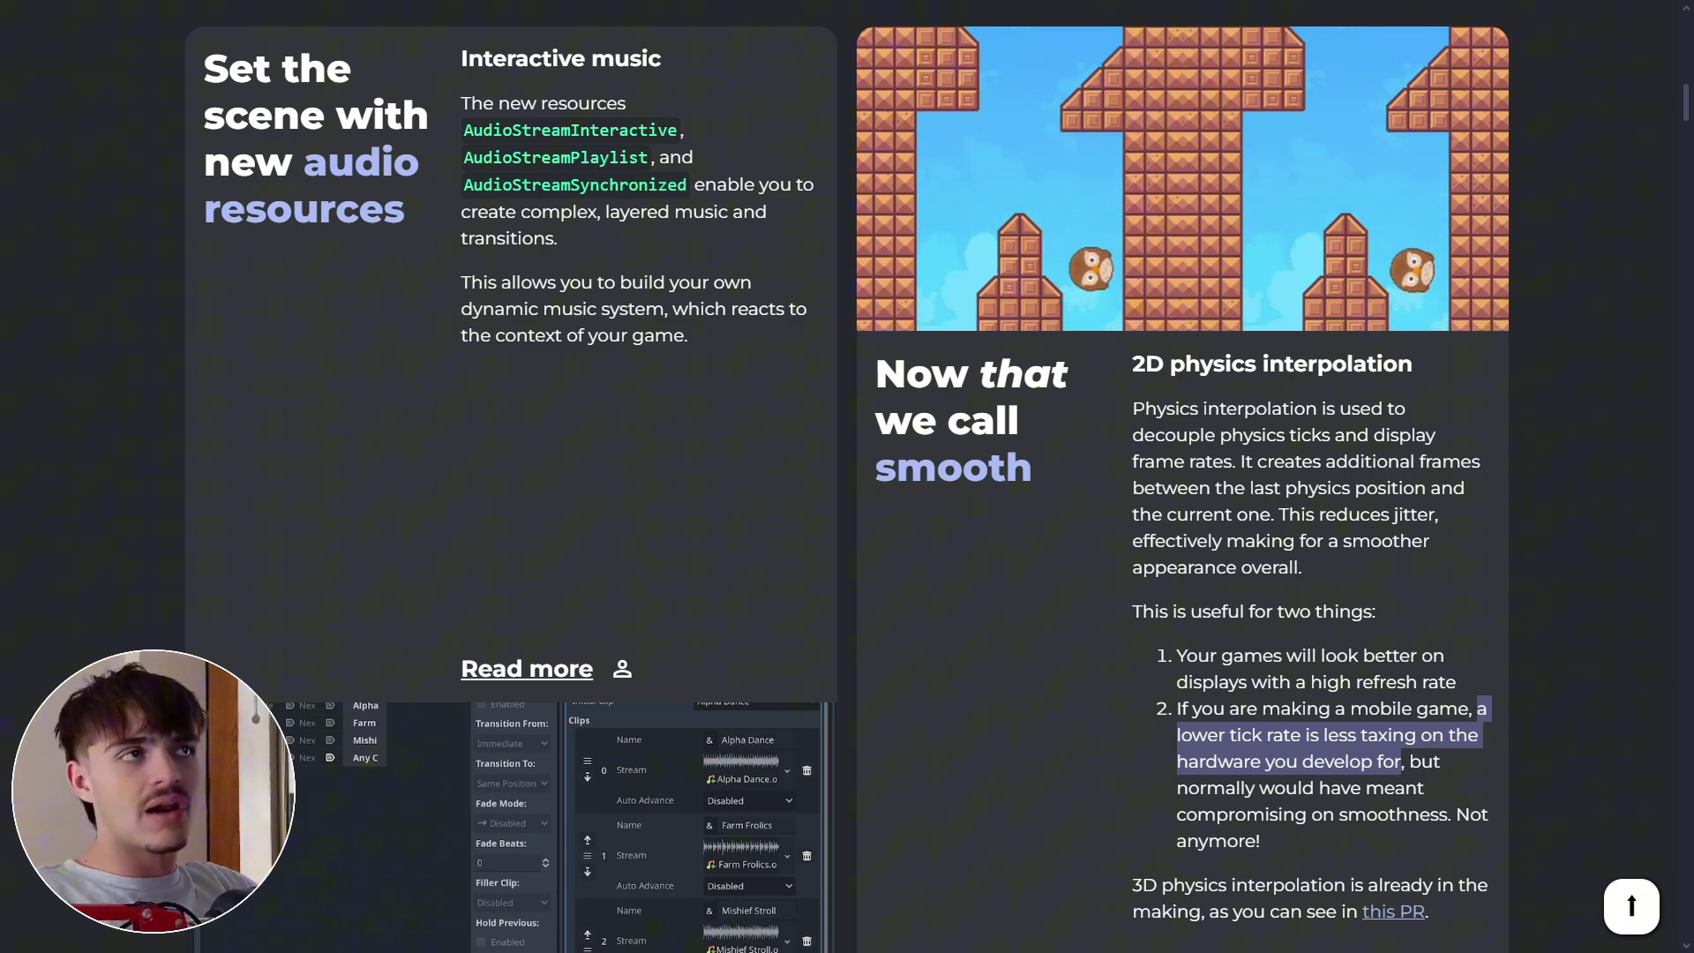
- Switch to the Godot 4.3 editor with the 3D physics project and examine the platform and ball in the node_3d scene
click(256, 492)
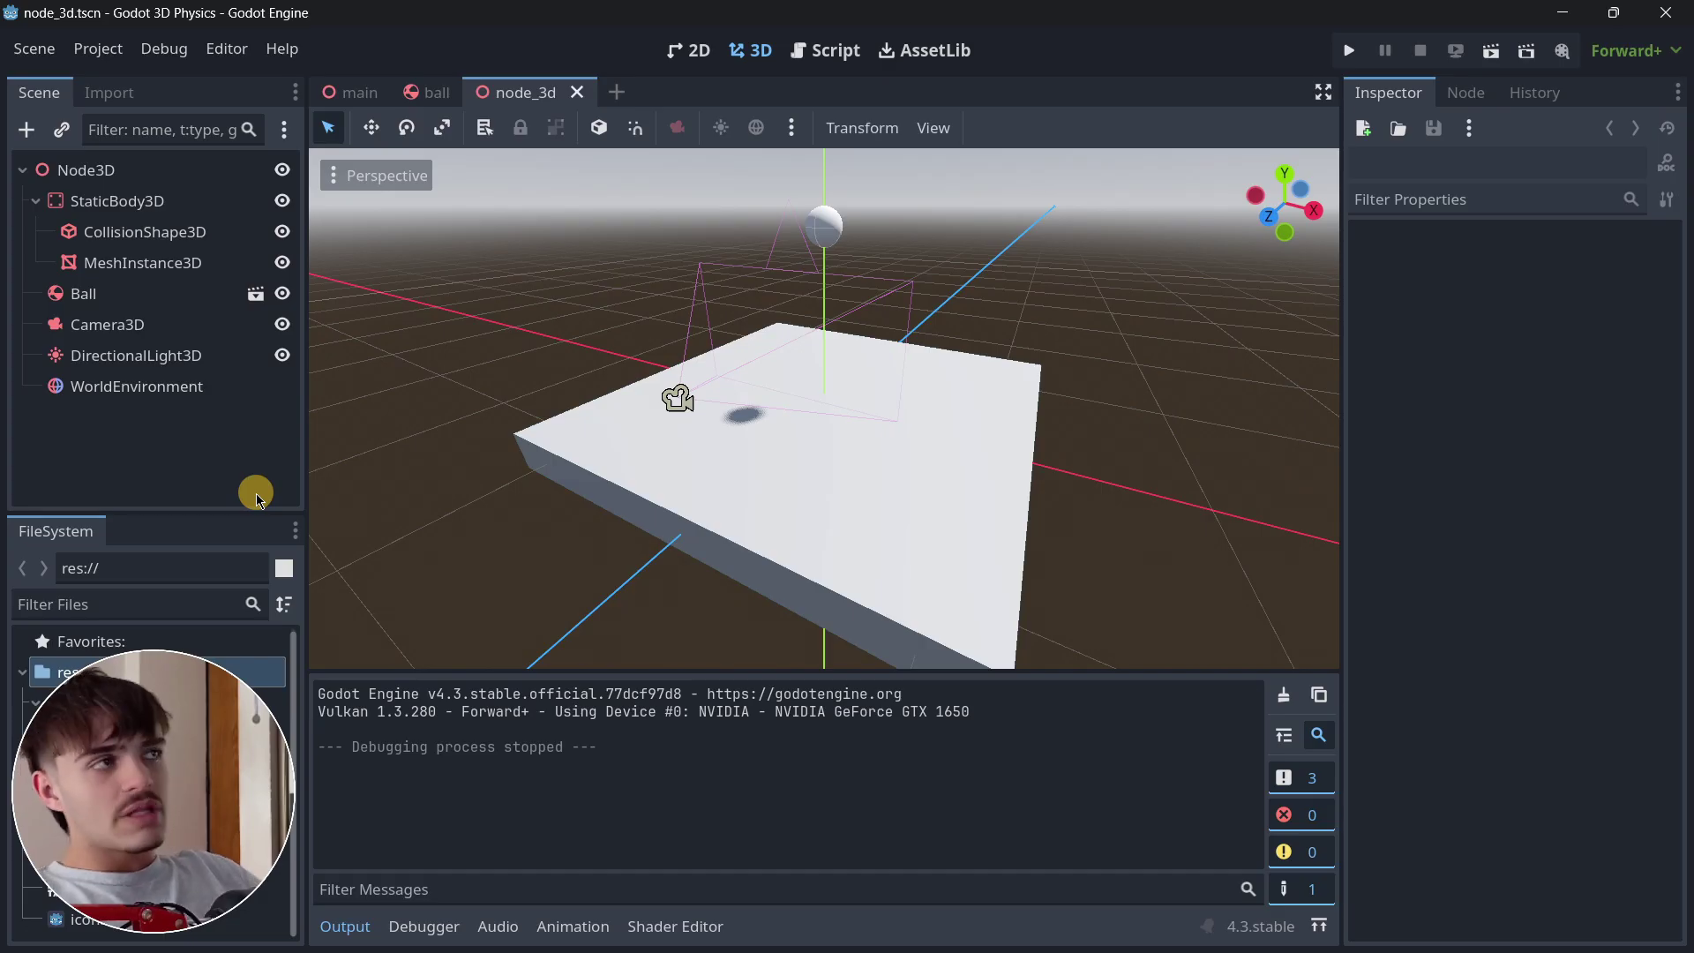
scroll(628, 442, down, 5)
scroll(917, 375, up, 3)
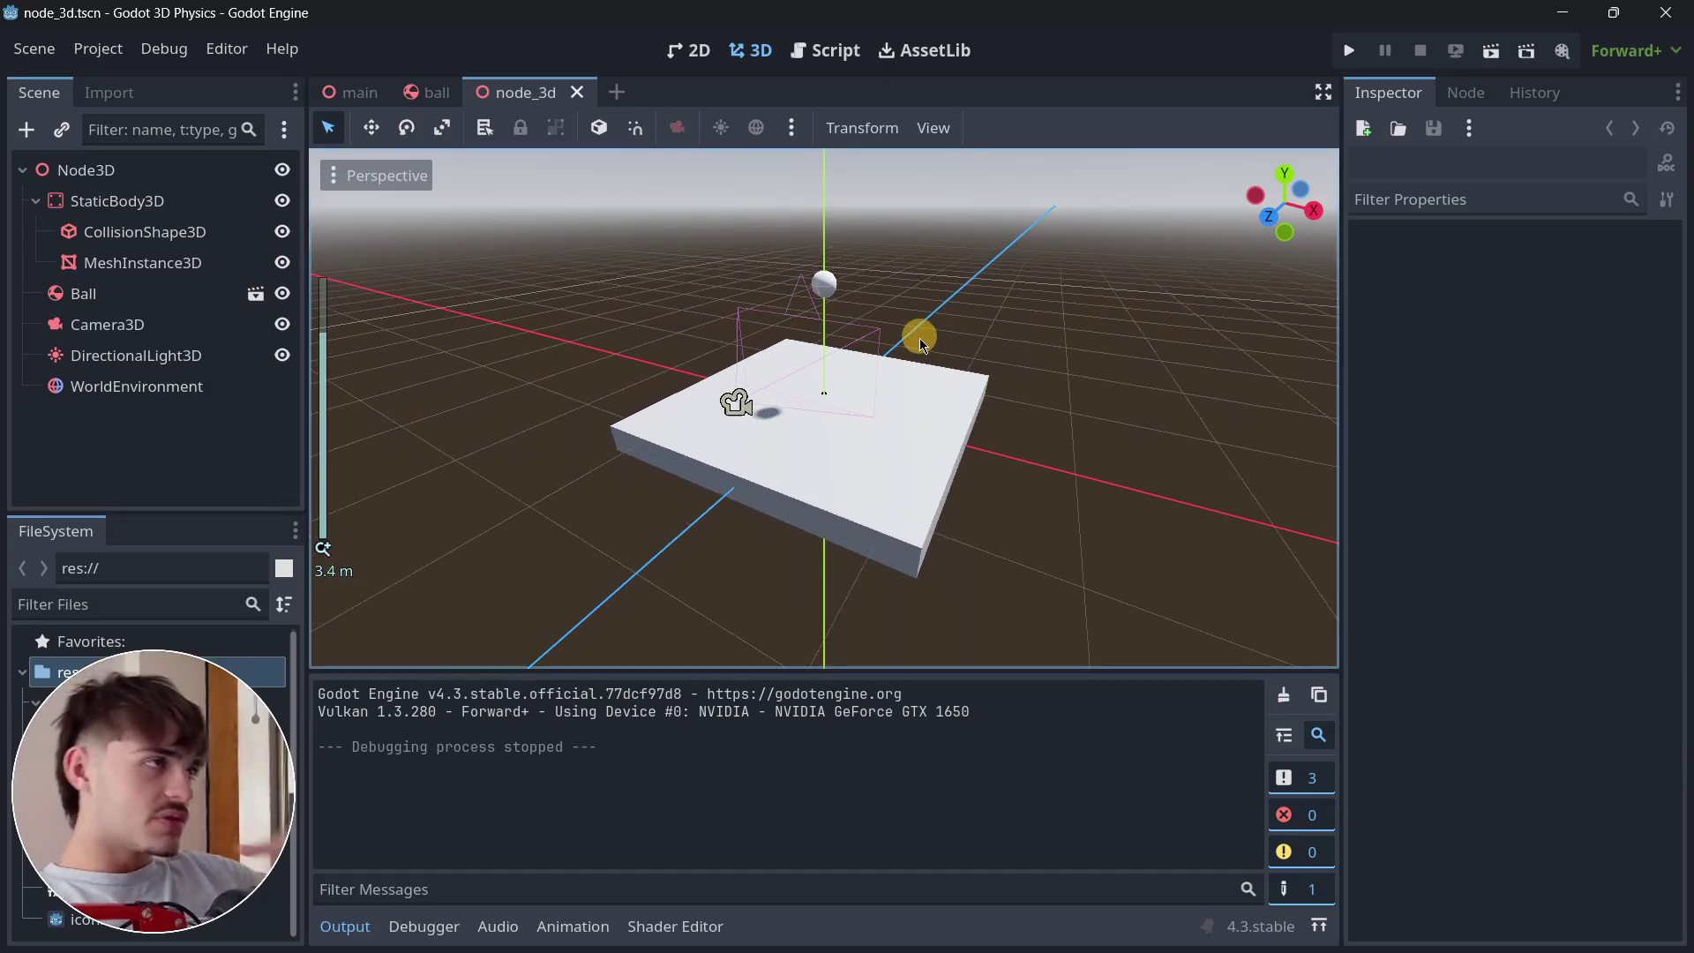
middle_drag(917, 375, 898, 481)
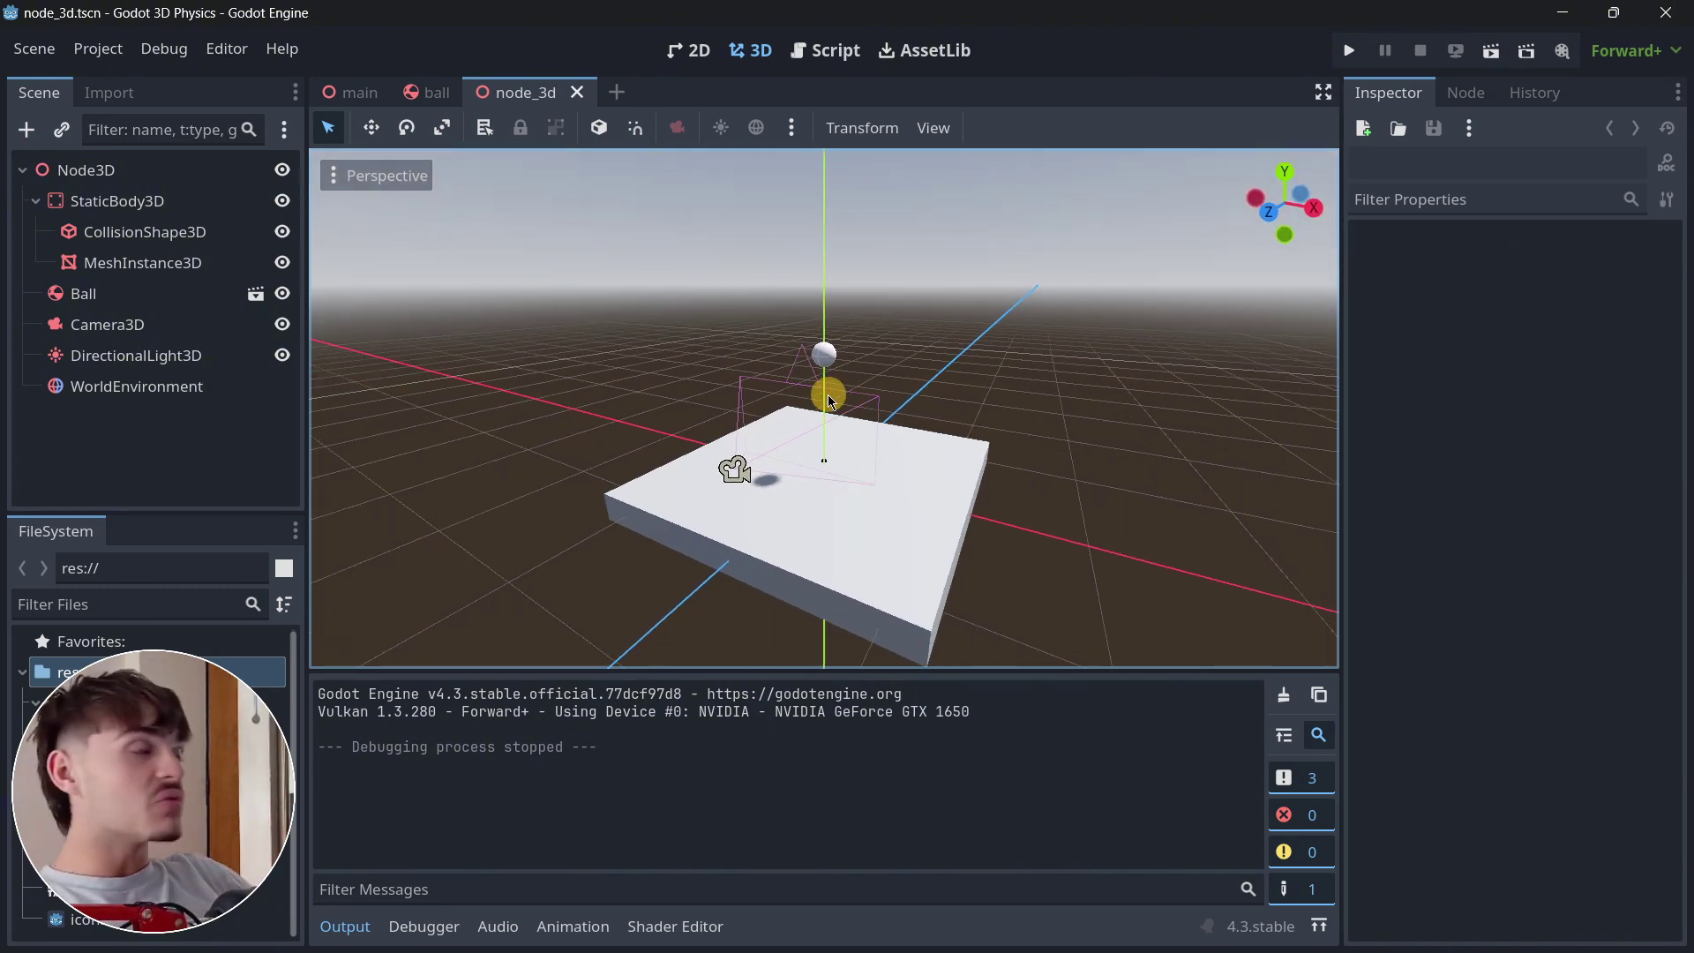
scroll(813, 368, up, 3)
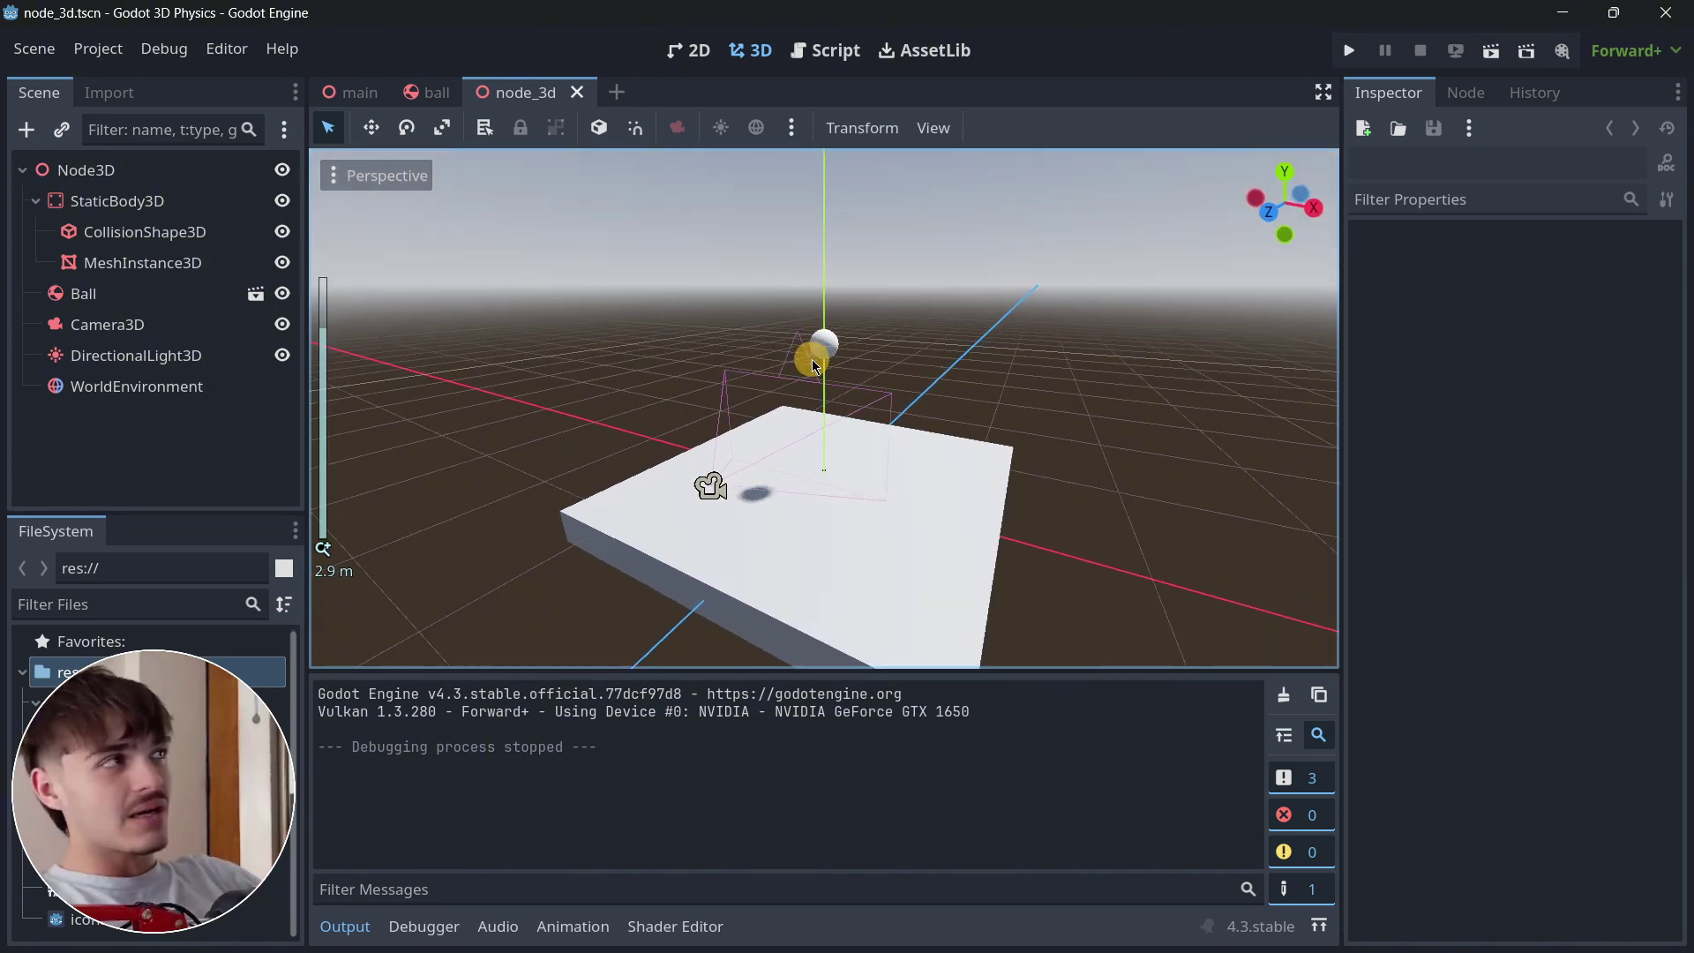
- Inspect the StaticBody3D platform and the Ball rigid body, expanding the ball's physics material to review its friction and bounce
click(161, 212)
scroll(779, 421, down, 1)
click(195, 294)
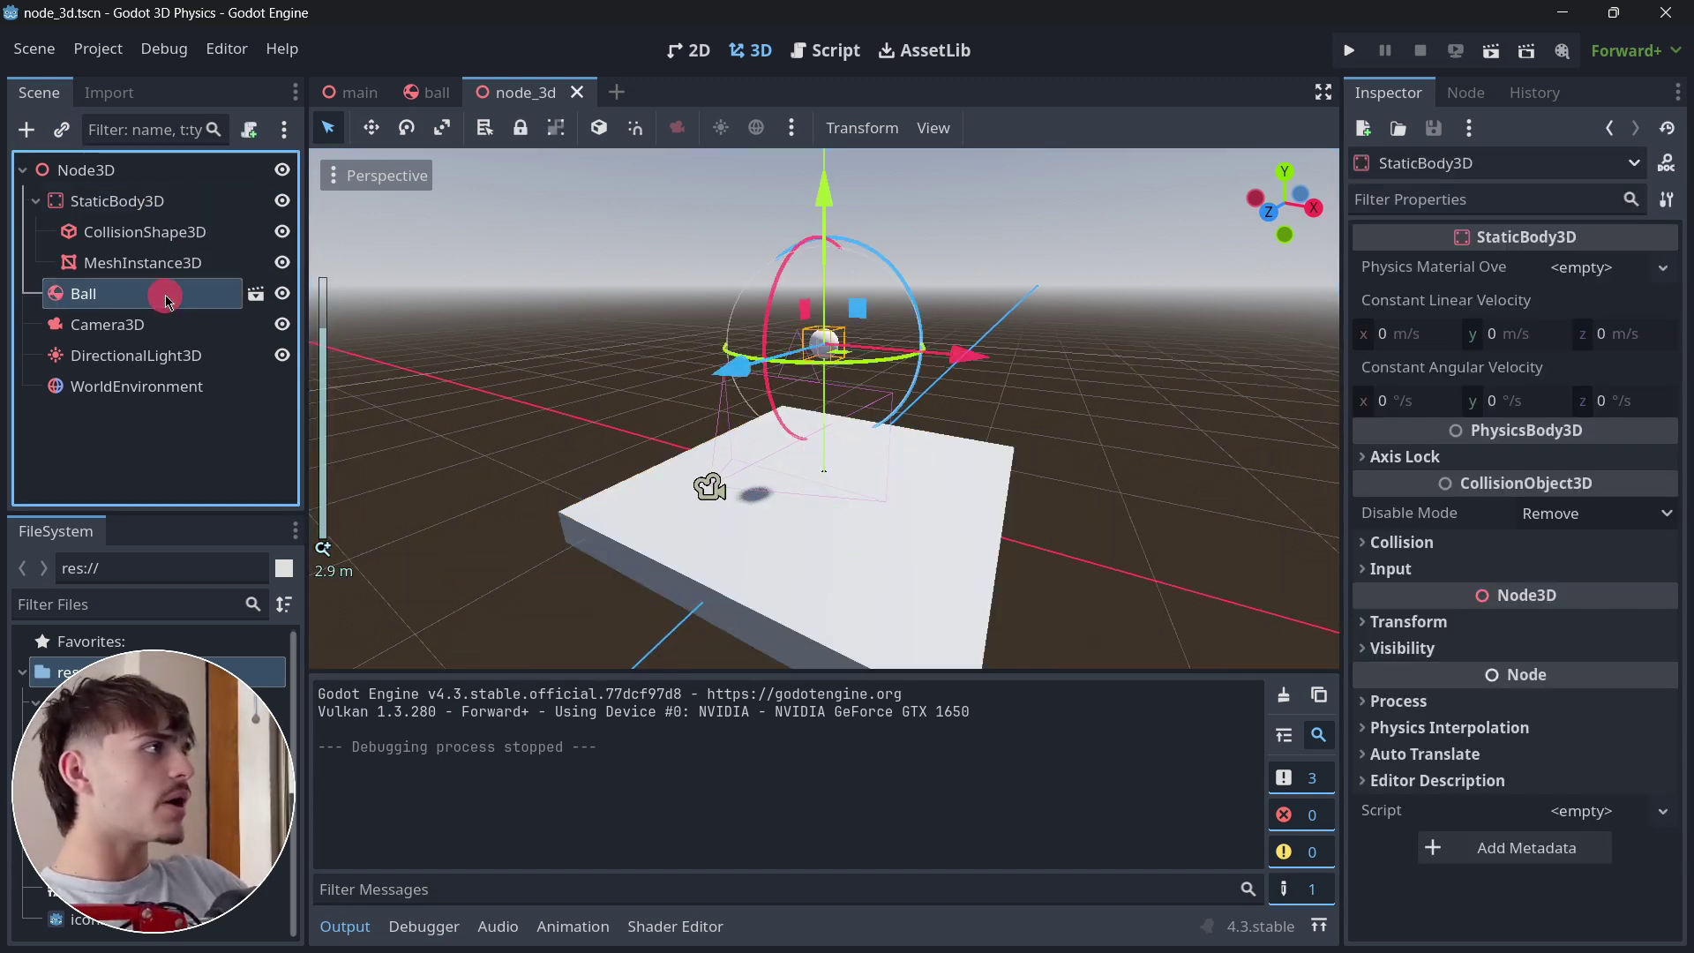
click(1524, 347)
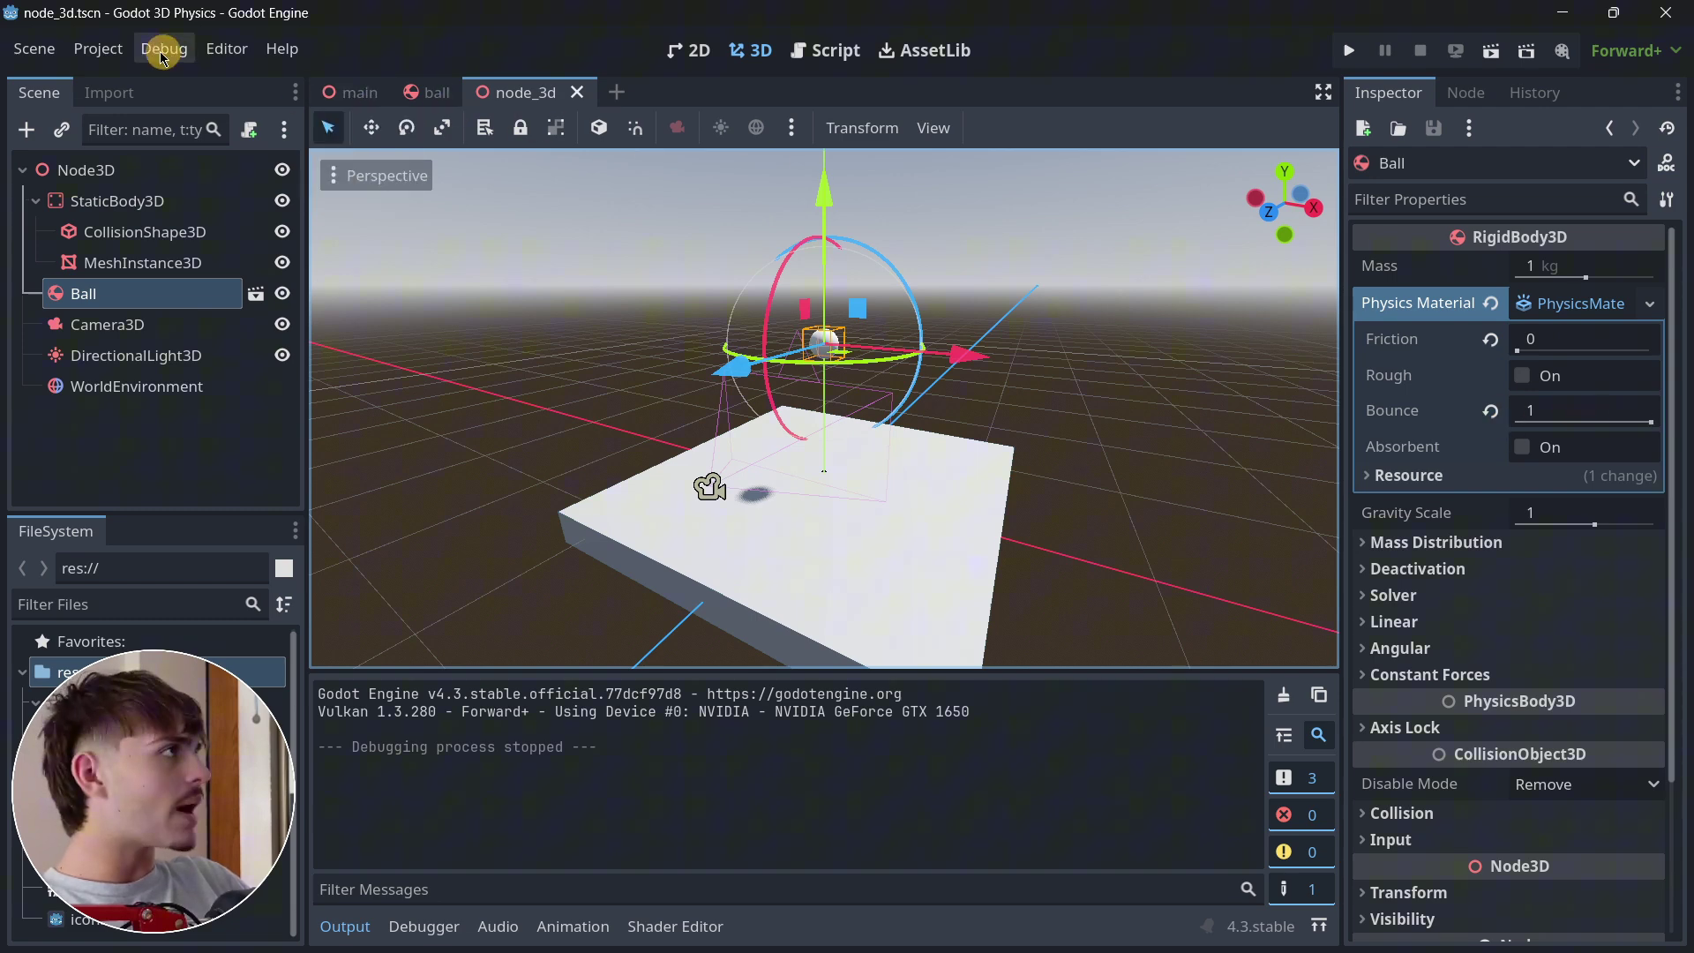
- Review the 3D physics category in the project settings, including the default linear damp, and close the settings
click(98, 48)
click(110, 78)
scroll(409, 348, down, 5)
click(411, 652)
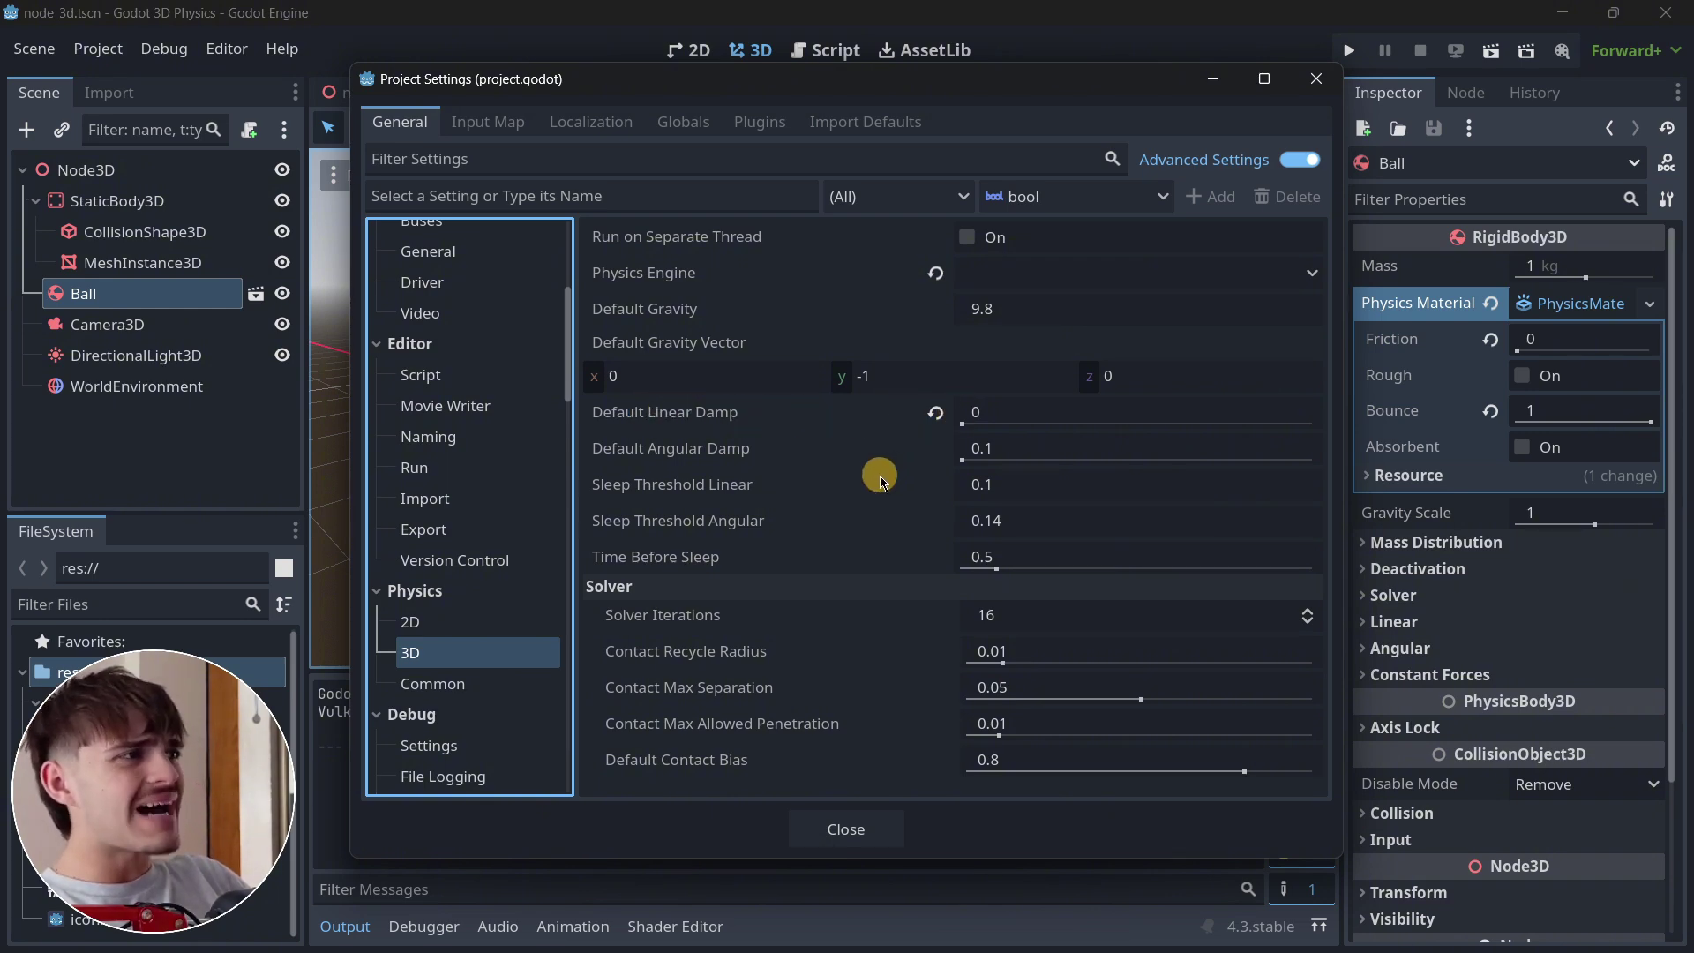
click(843, 828)
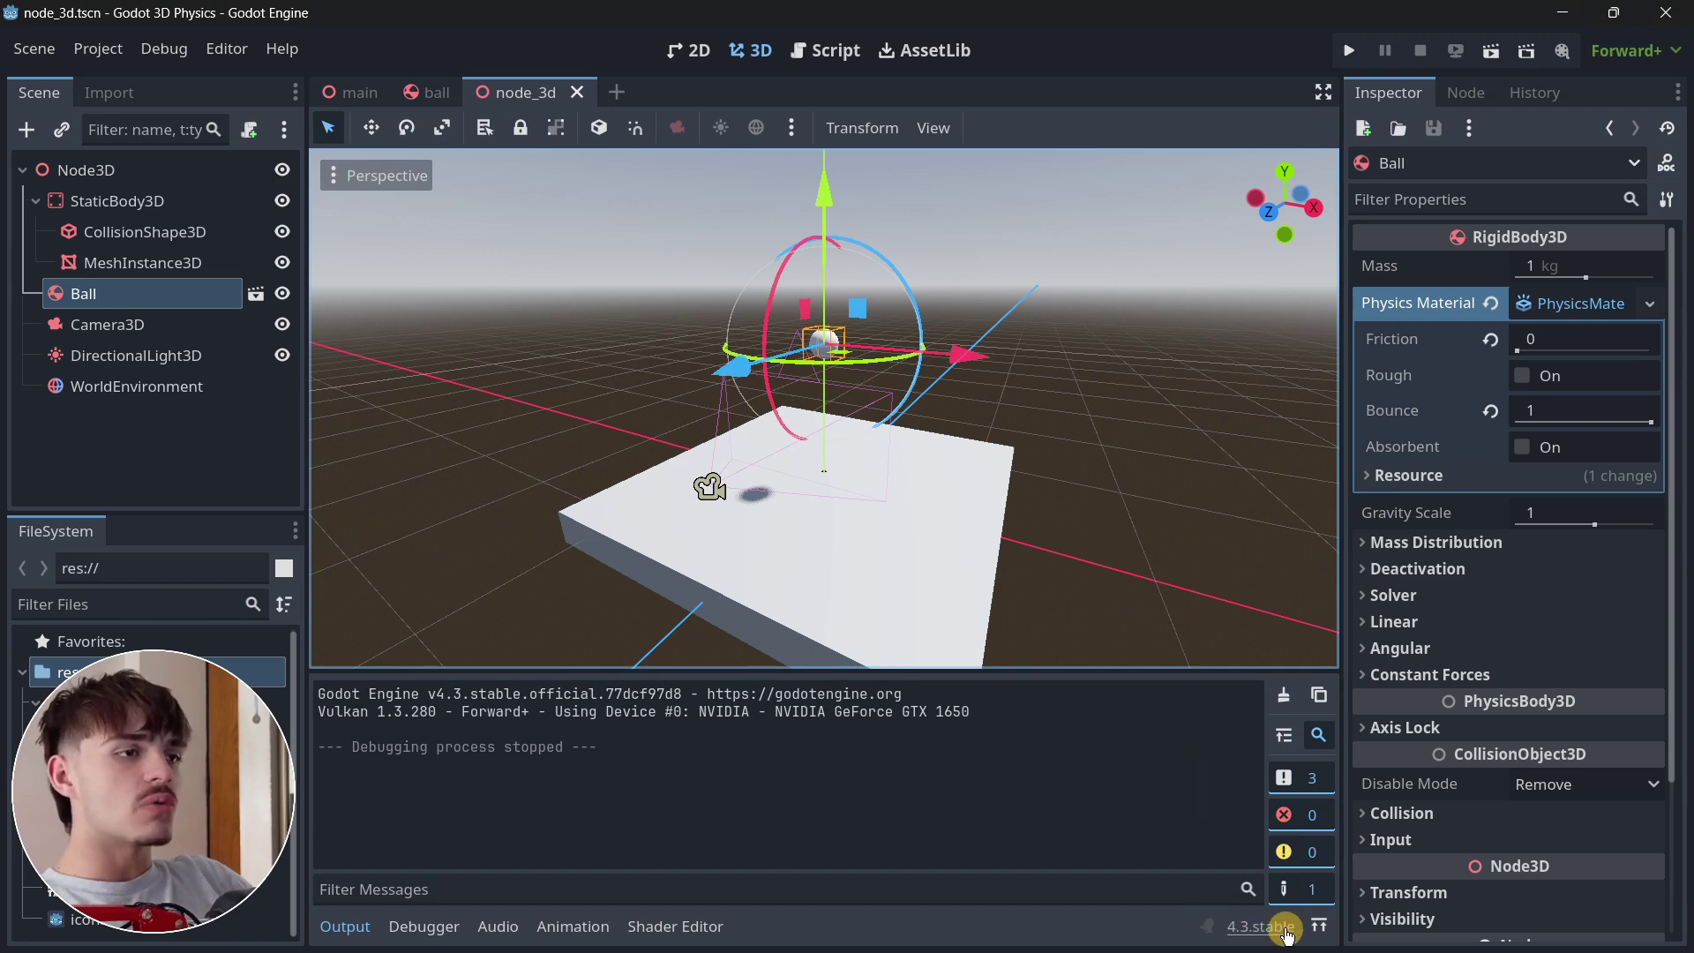
- Run the node_3d scene in Godot 4.3 and in Godot 4.4.dev1 to compare the ball's bouncing, and stop the run
click(1475, 67)
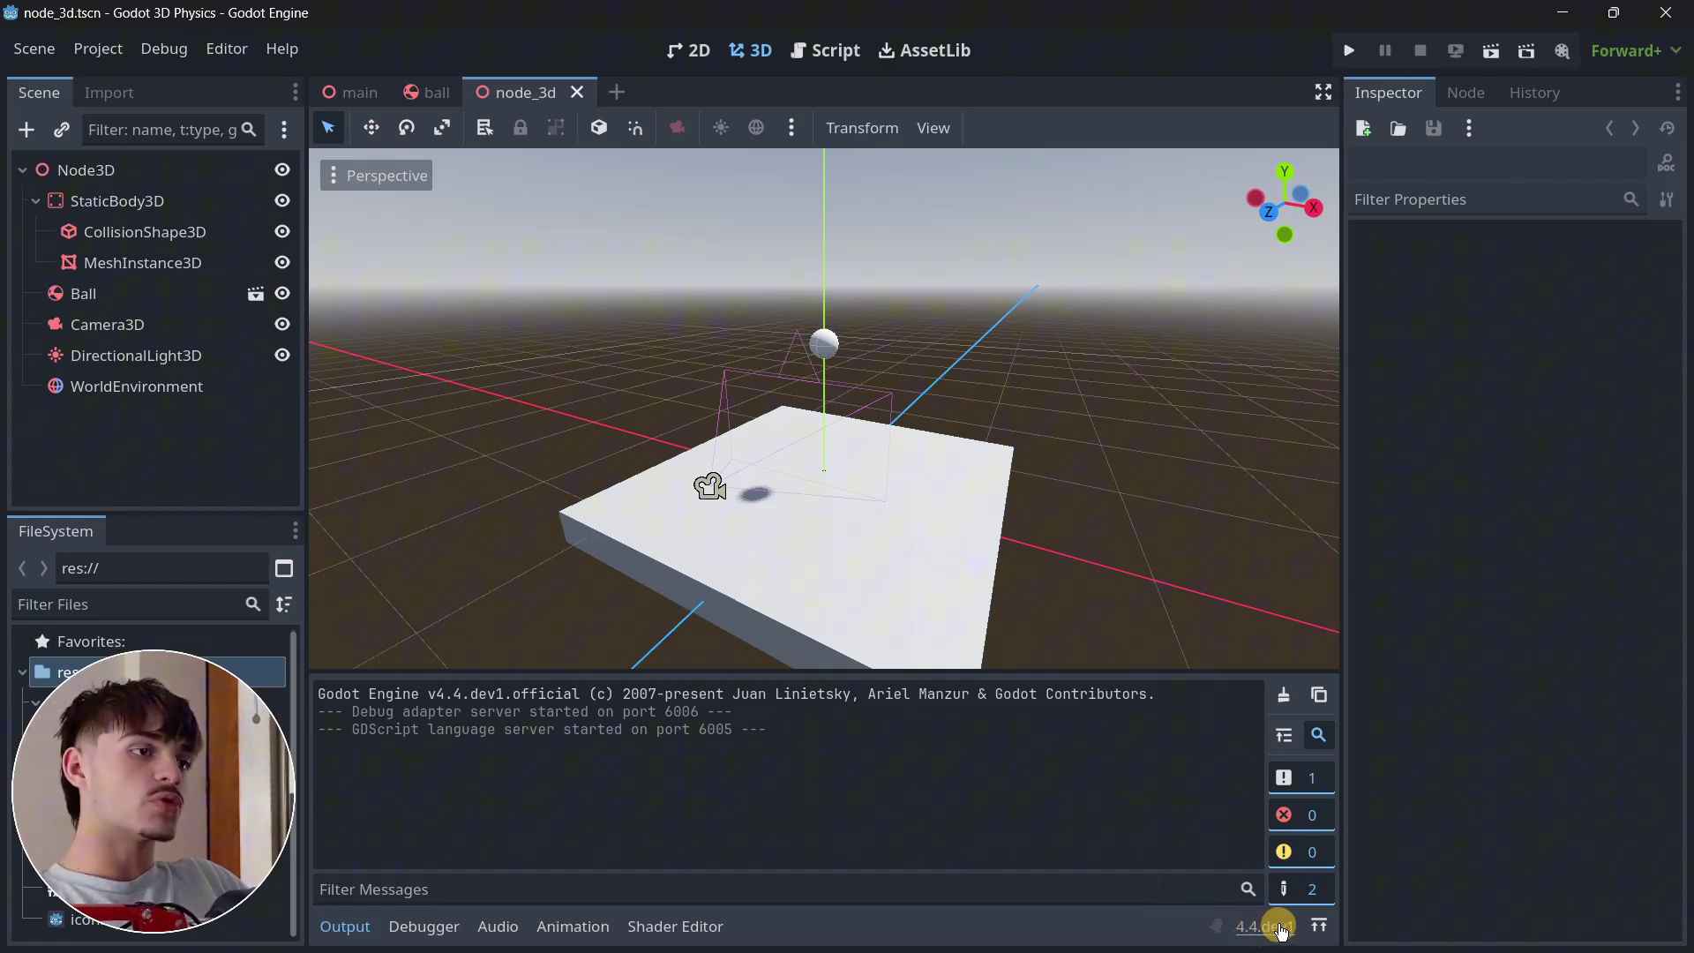
click(1491, 53)
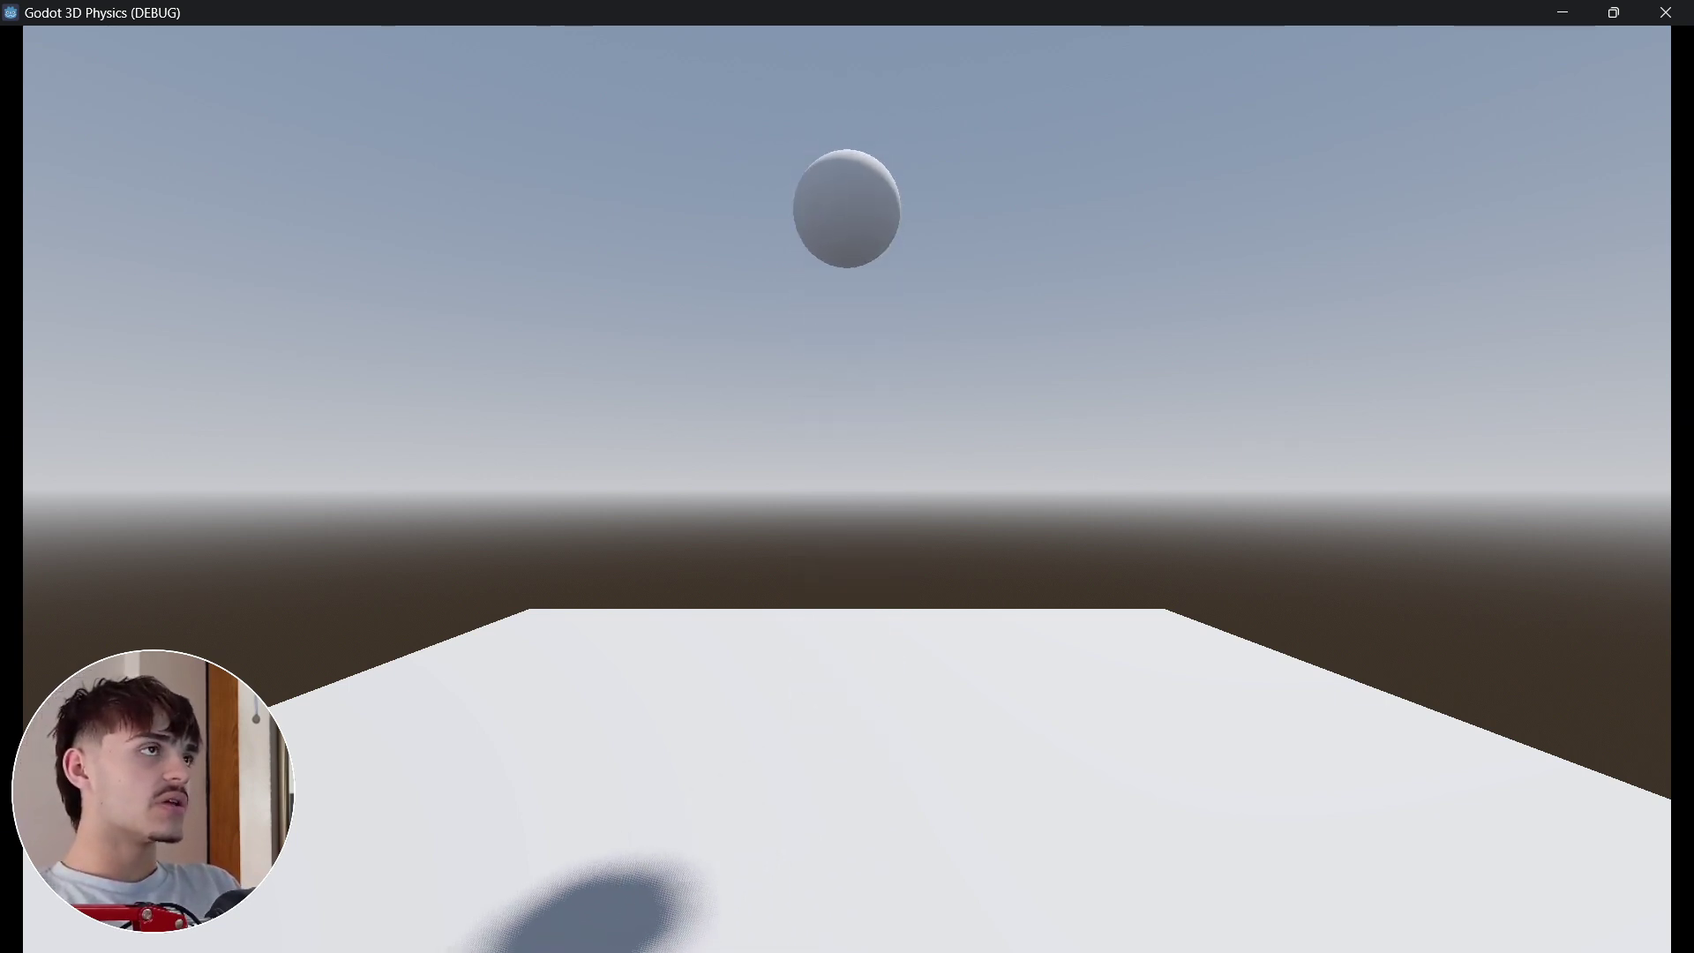
key(F8)
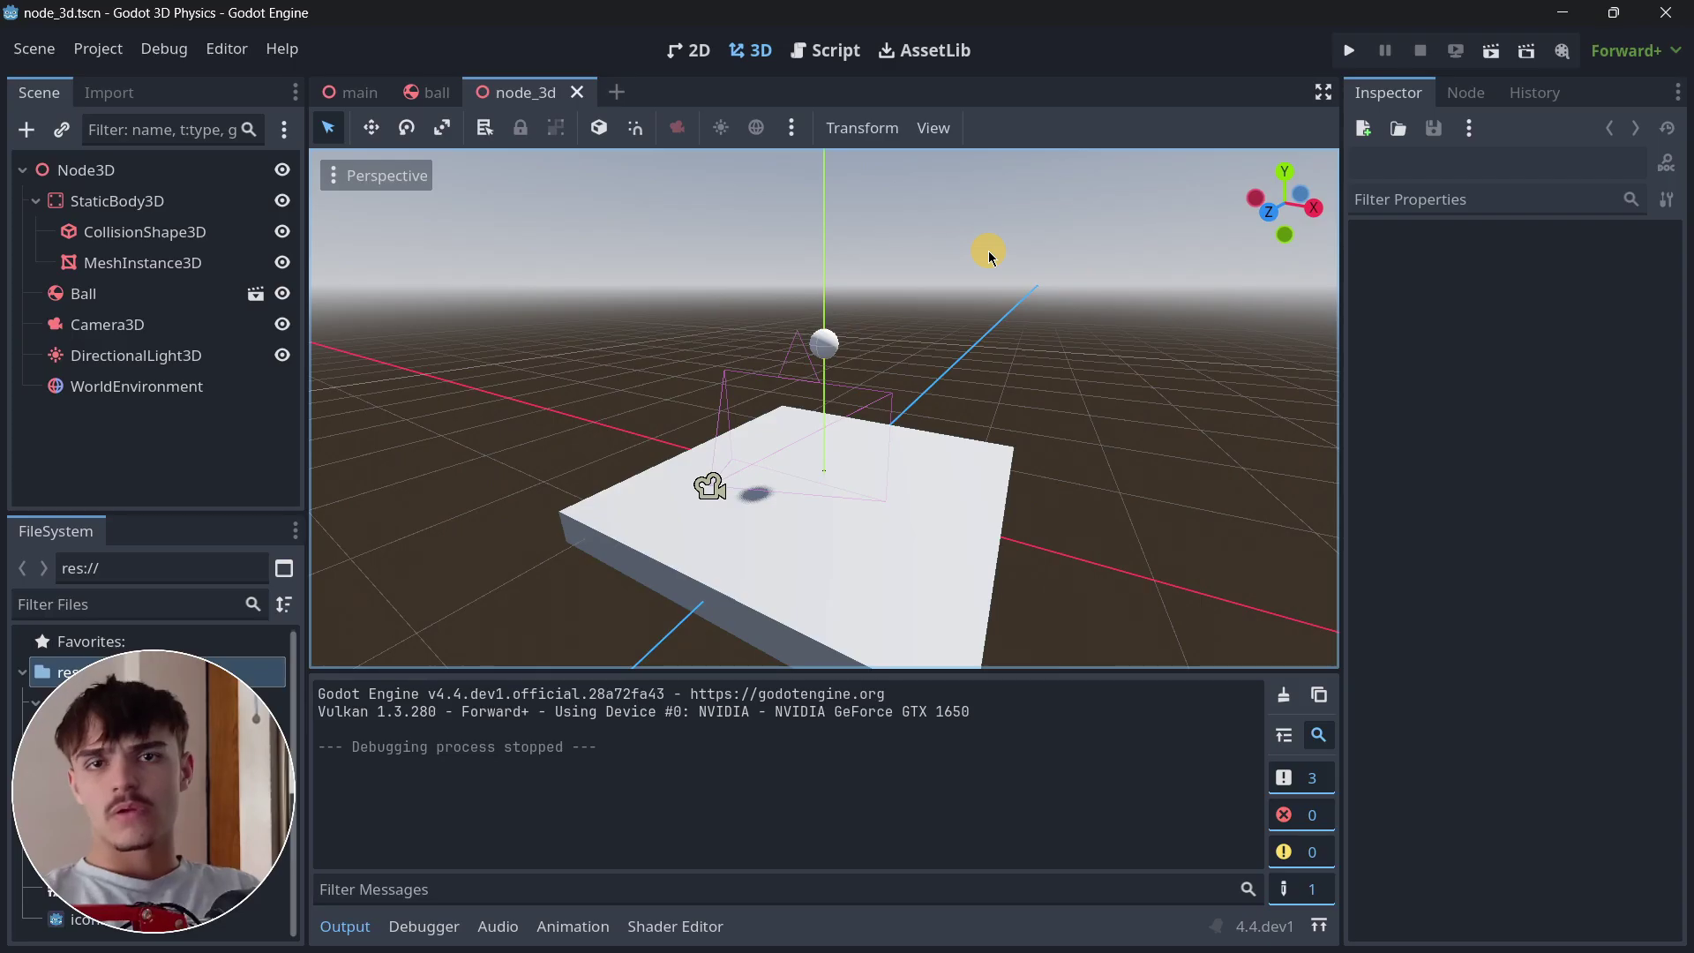